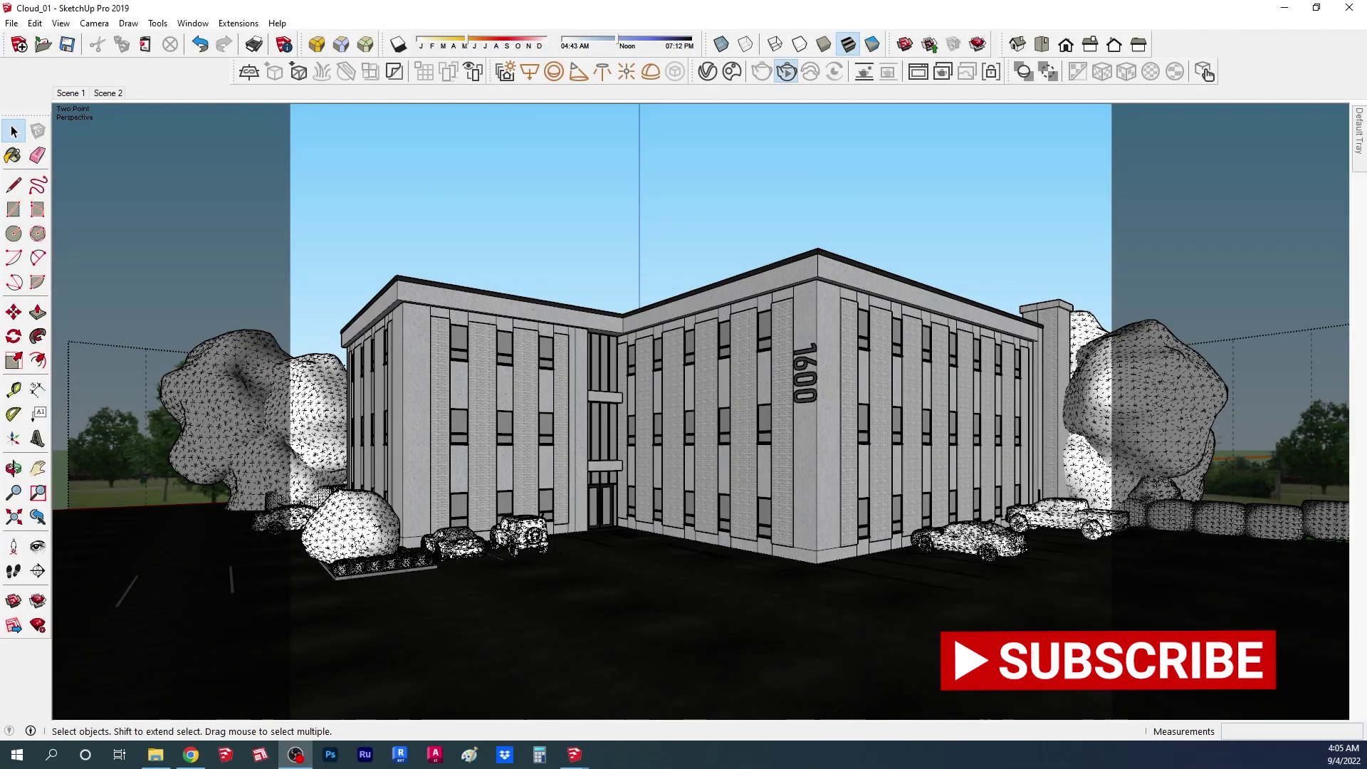
Step: Start an interactive render and open the Environment background Sky texture in the V-Ray Asset Editor
left_click(918, 71)
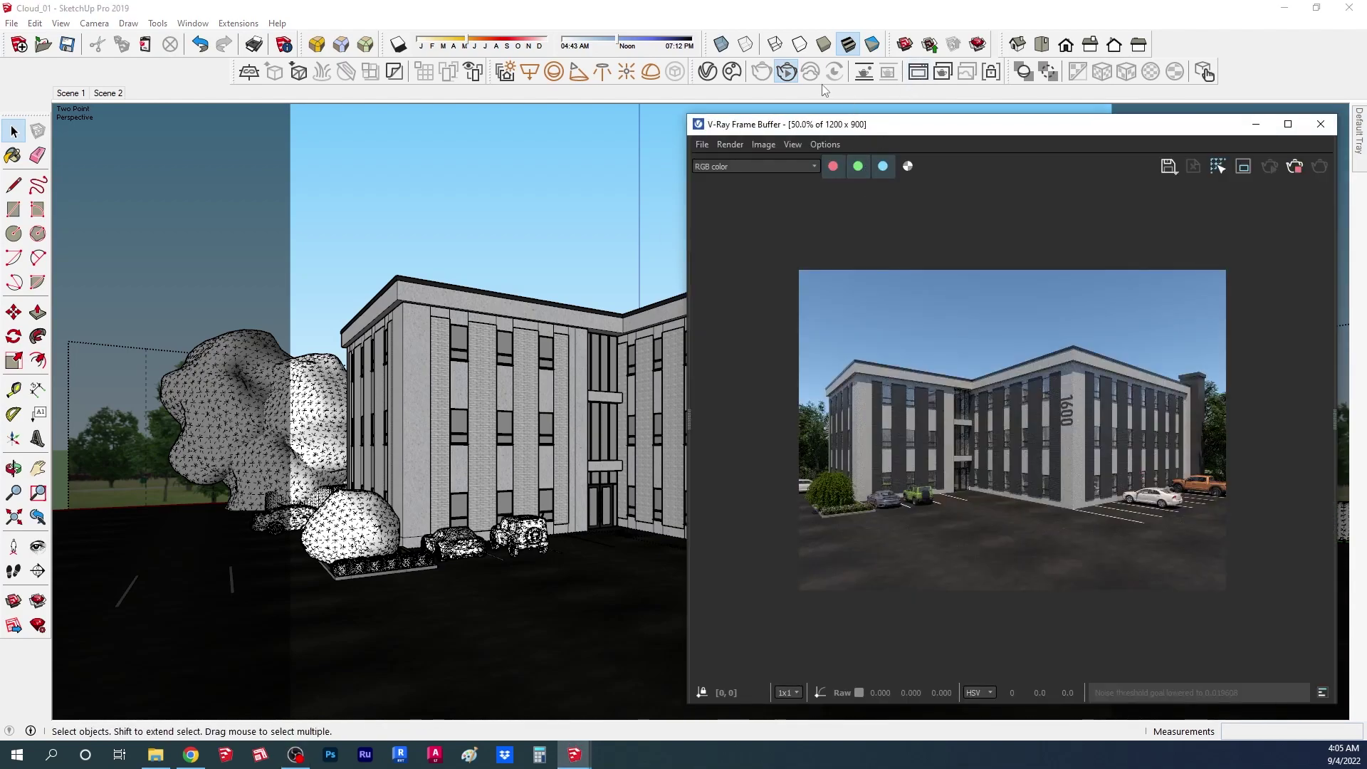
left_click(708, 71)
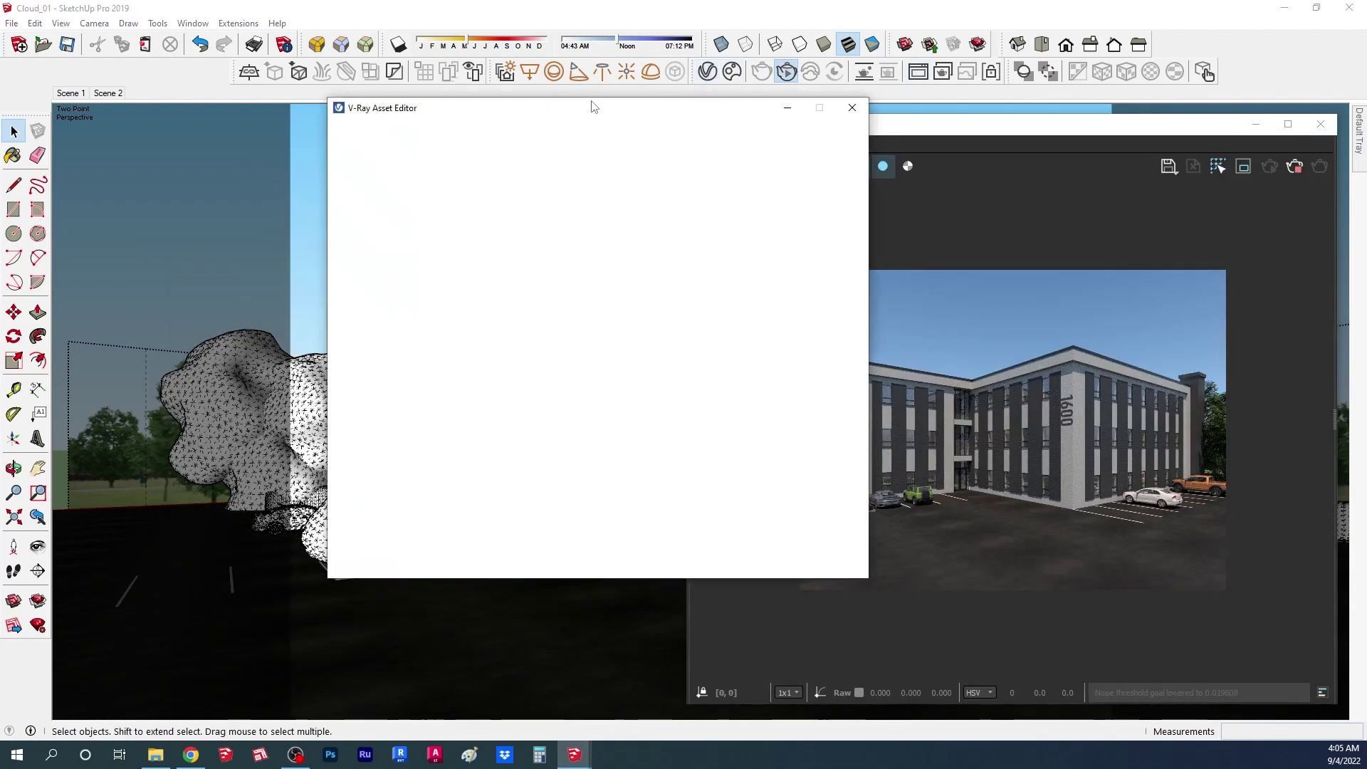
left_click_drag(592, 107, 403, 123)
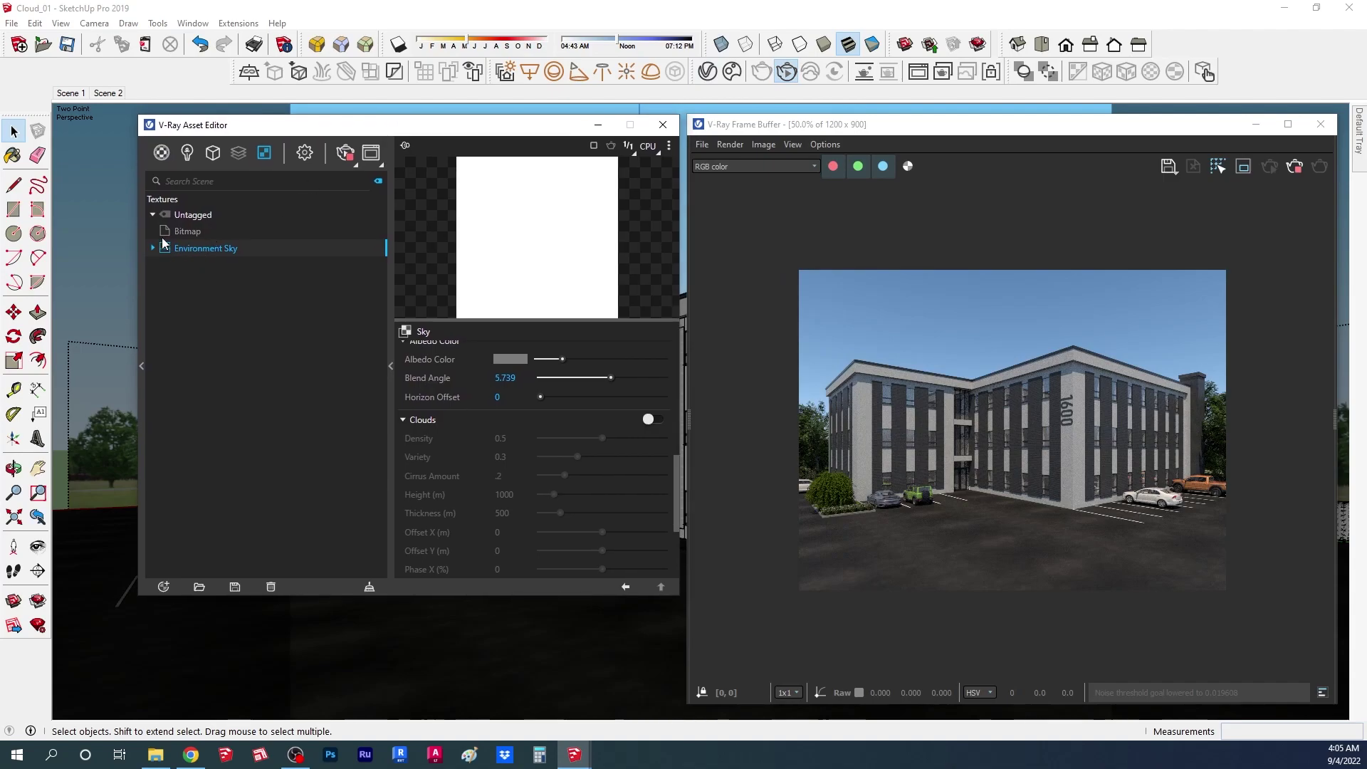
left_click(304, 152)
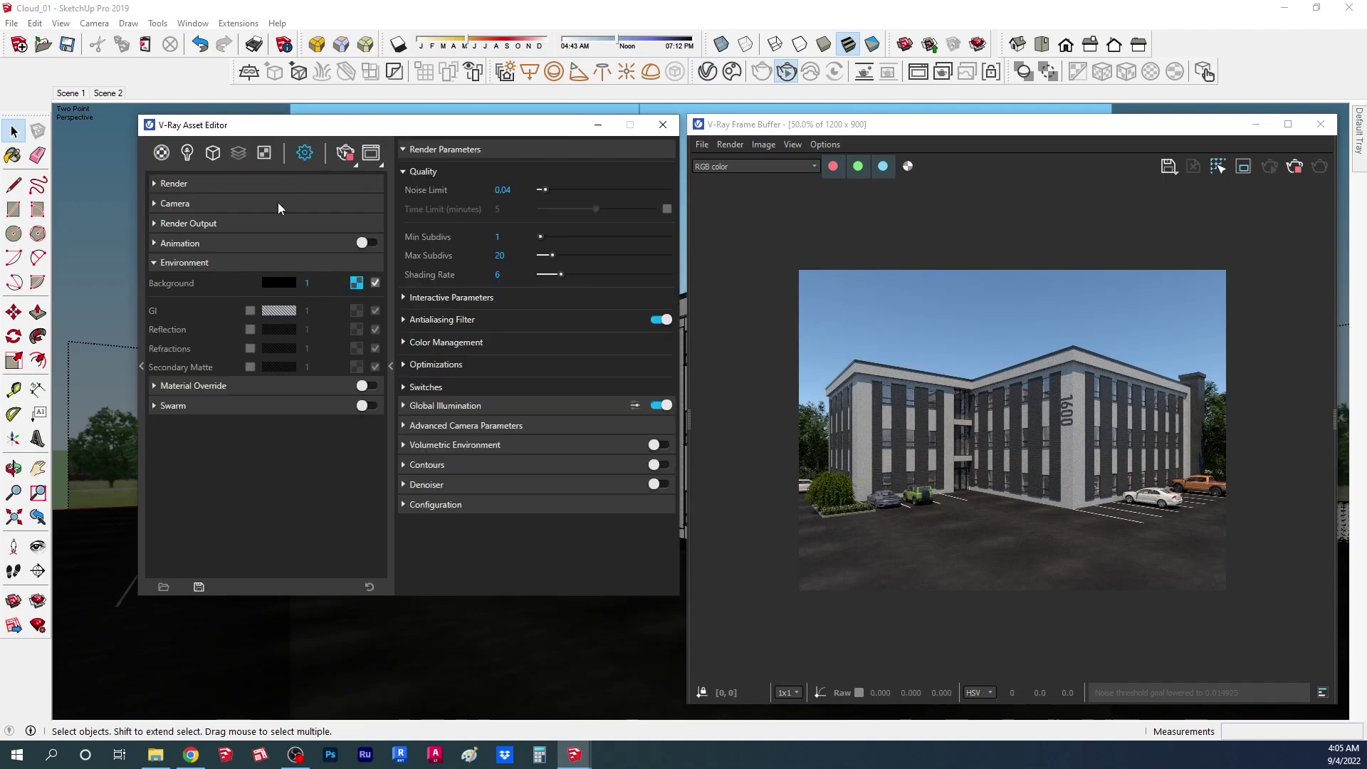
left_click(356, 283)
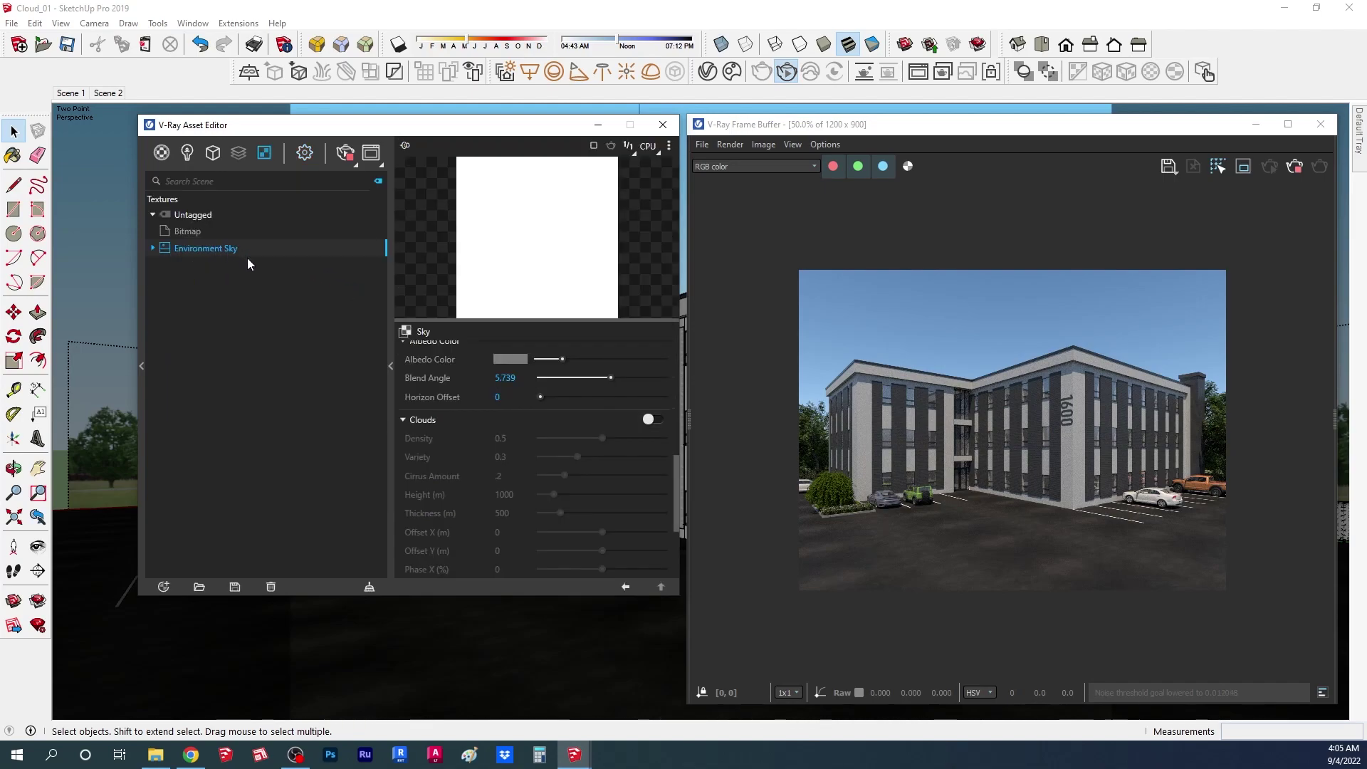
Step: Turn on sky clouds with Cirrus Amount about 0.7 and Density 0.53
scroll(440, 365, "up", 5)
scroll(443, 375, "down", 3)
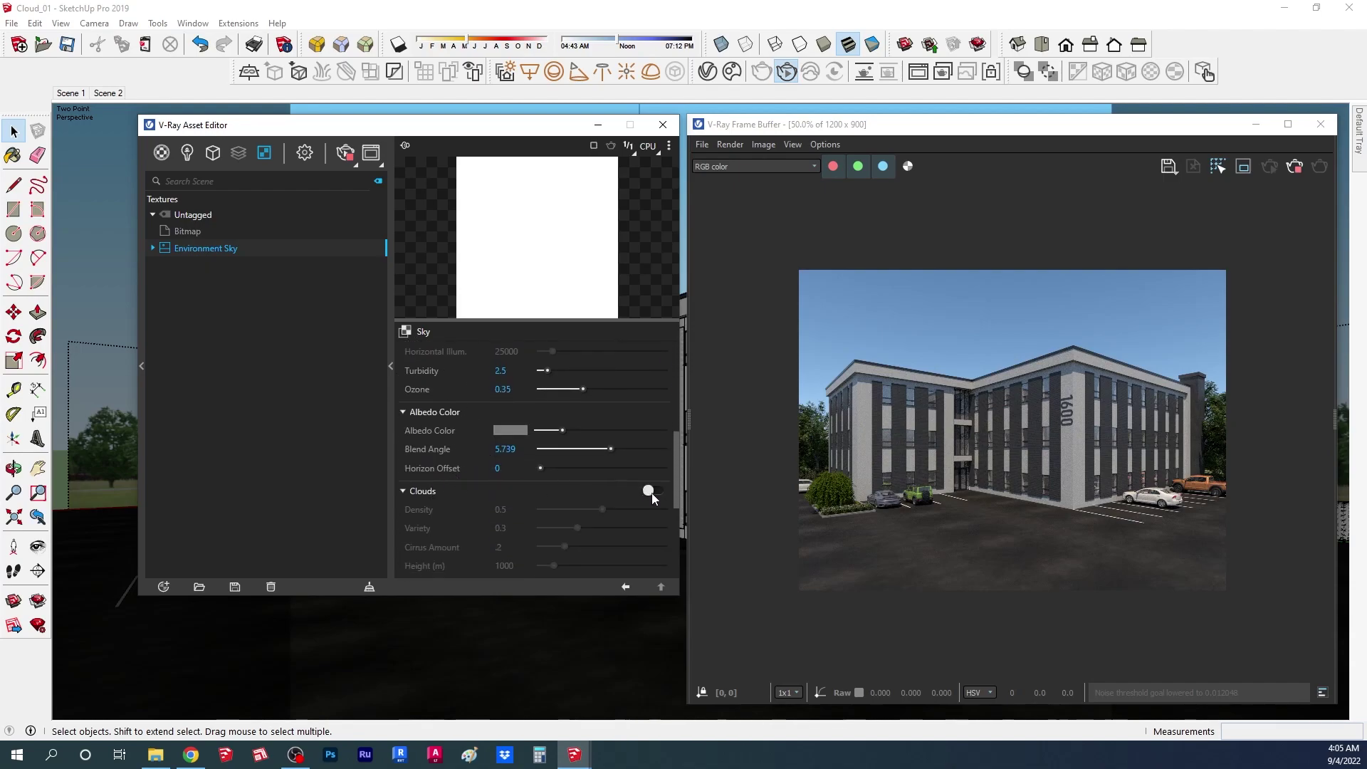
left_click(651, 491)
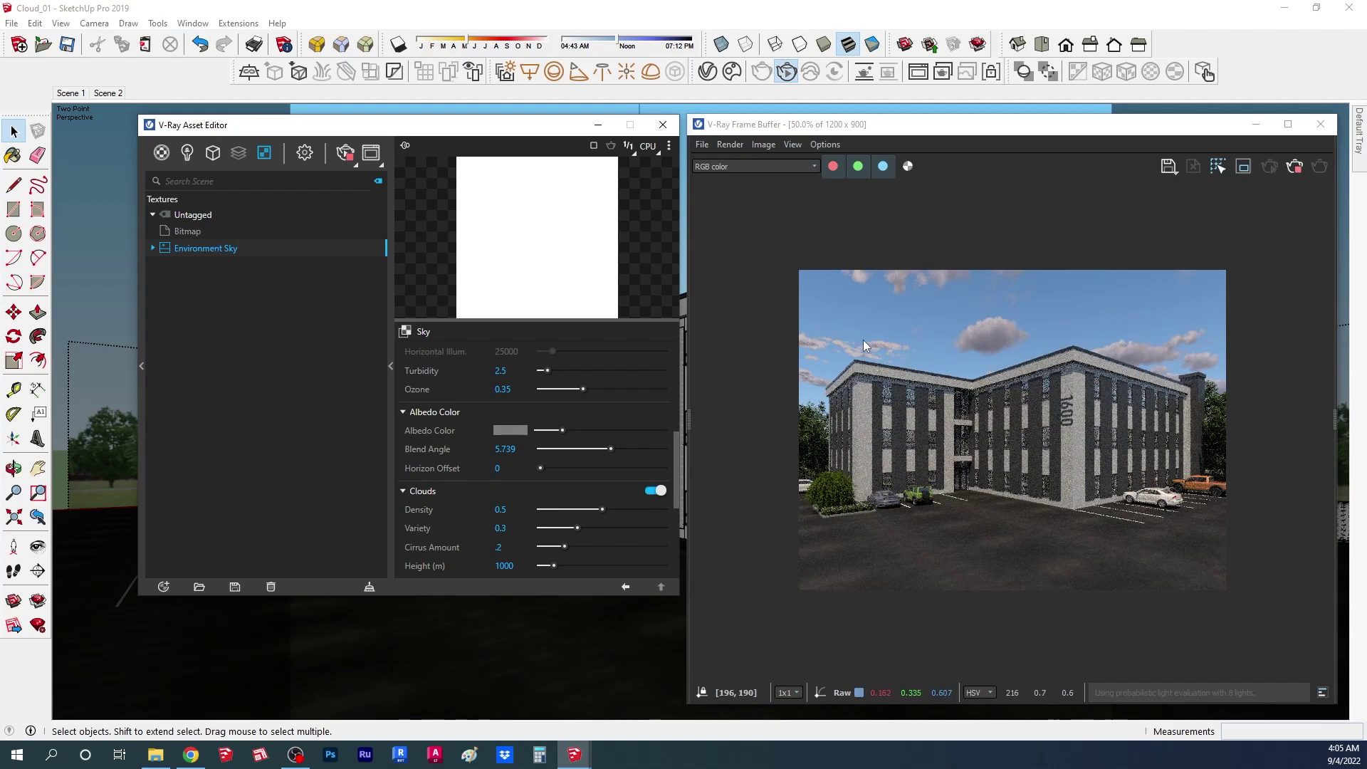
scroll(567, 470, "down", 2)
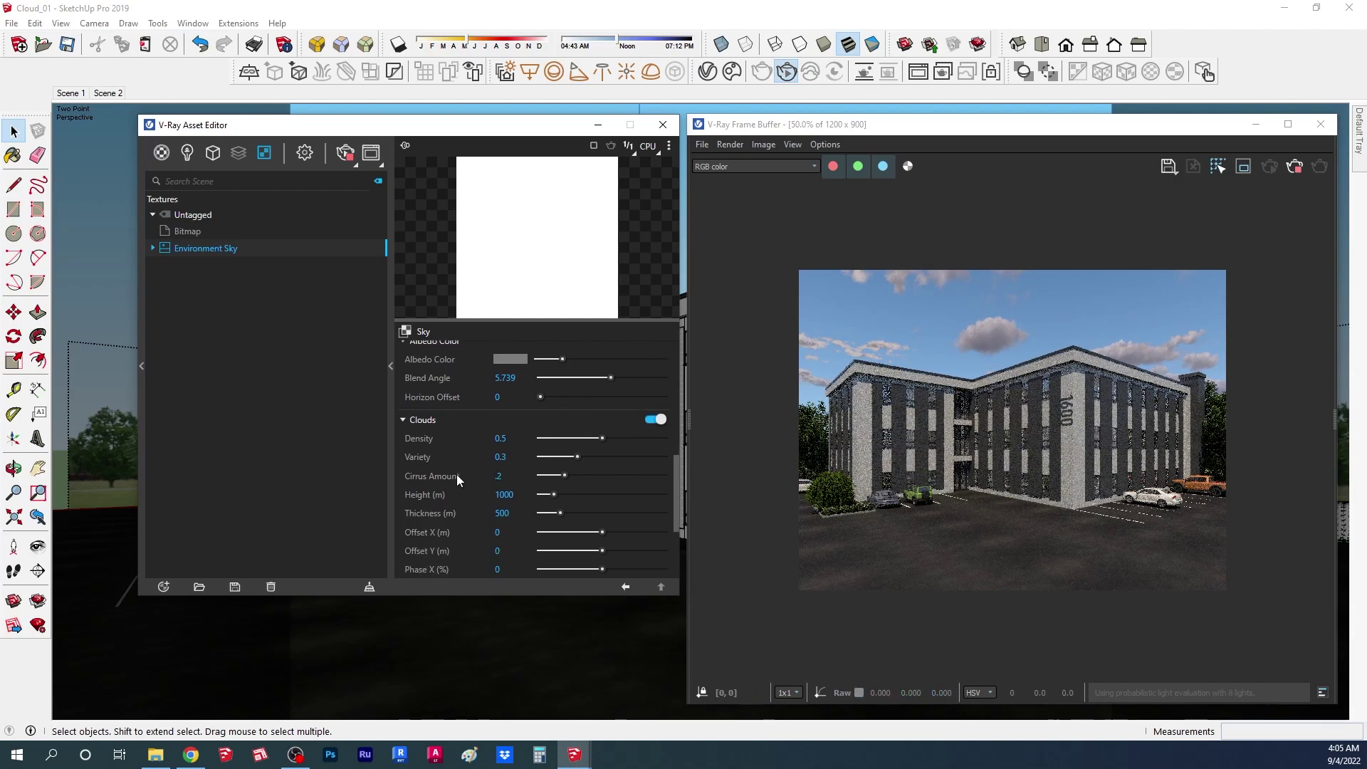
left_click_drag(566, 475, 627, 476)
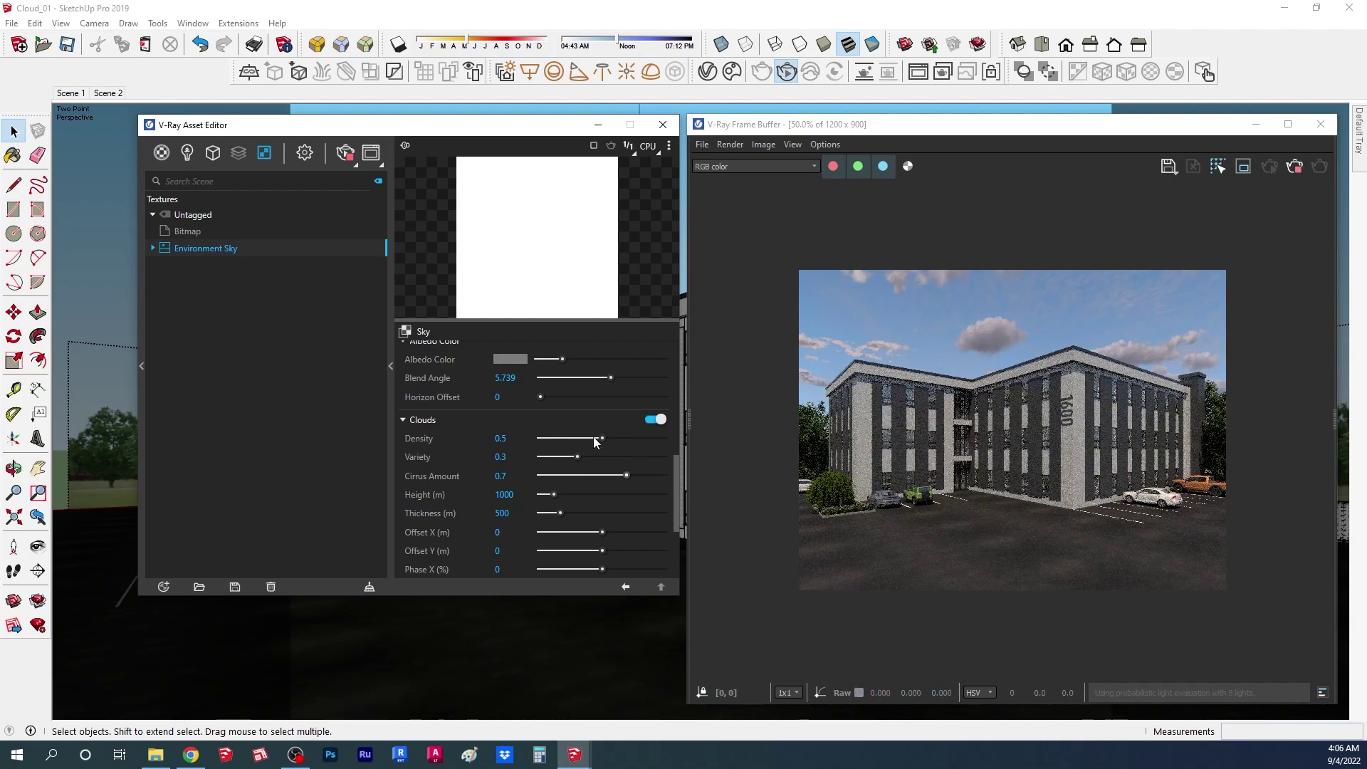
left_click_drag(600, 438, 607, 442)
Step: Raise the cloud Variety to 0.43
left_click(592, 458)
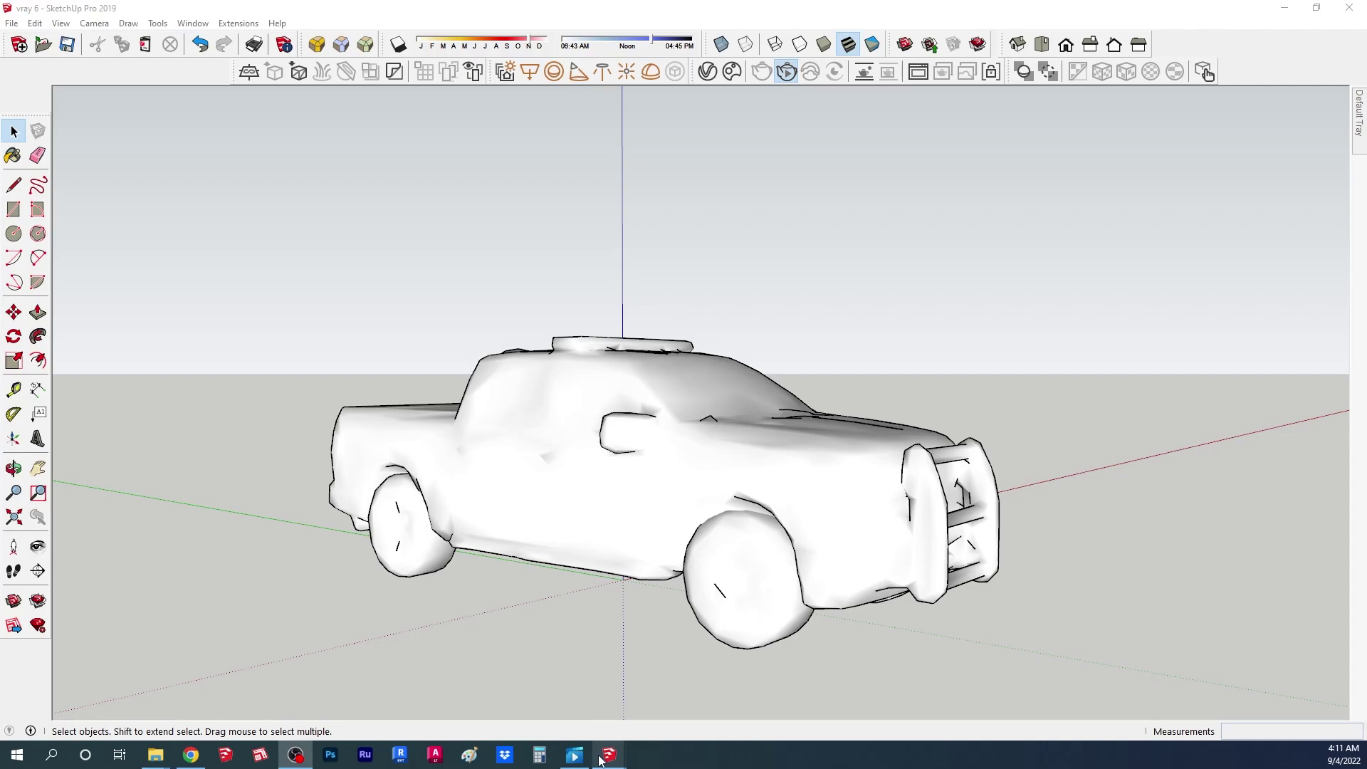
Step: Bring the V-Ray Frame Buffer forward and open the V-Ray Asset Editor
mouse_move(599, 764)
left_click(643, 695)
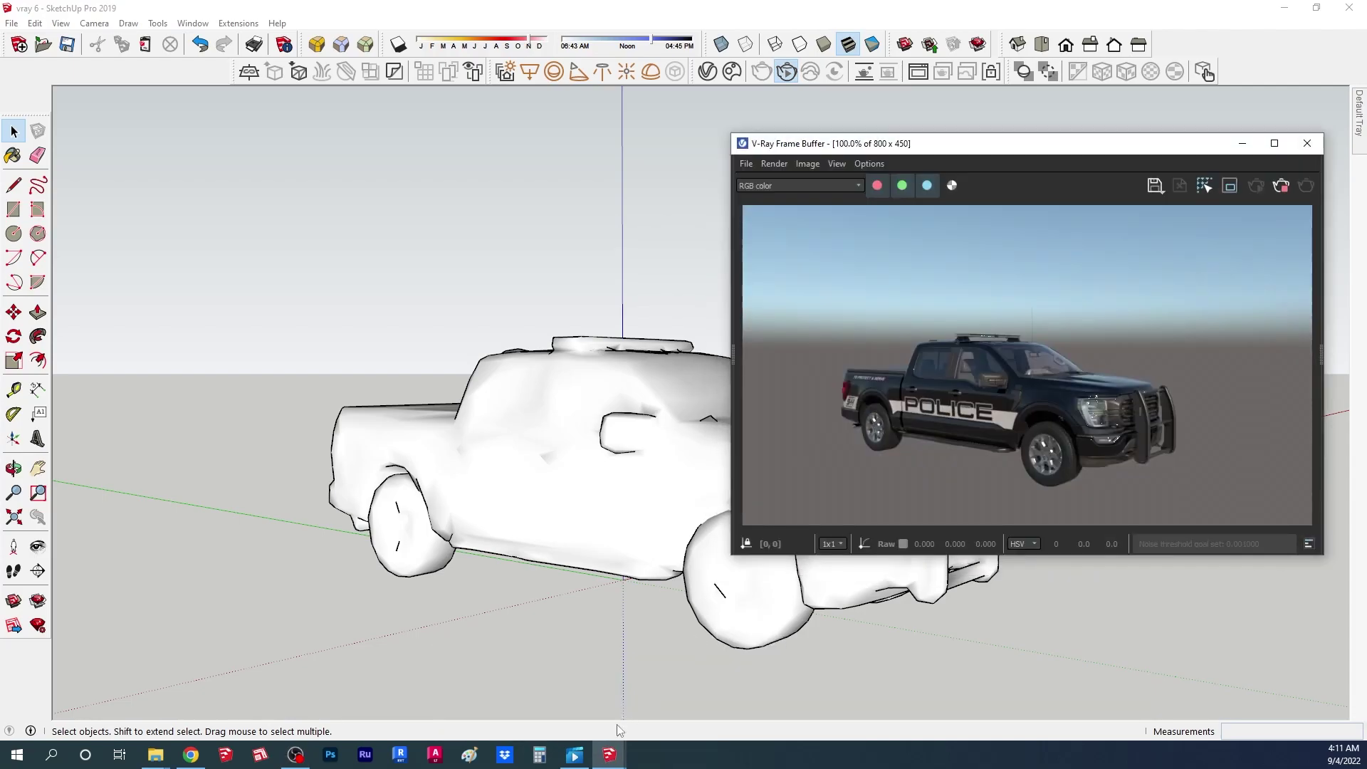
left_click(732, 72)
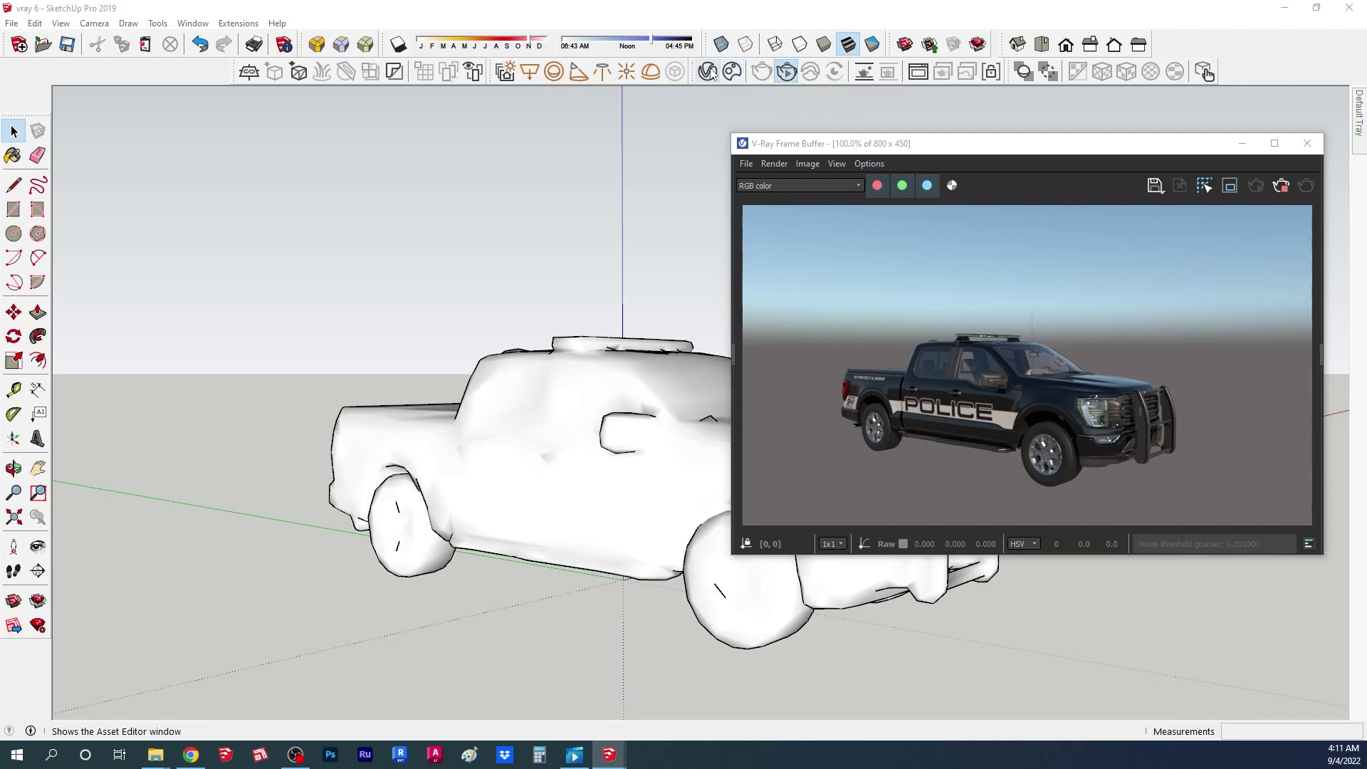
left_click(707, 71)
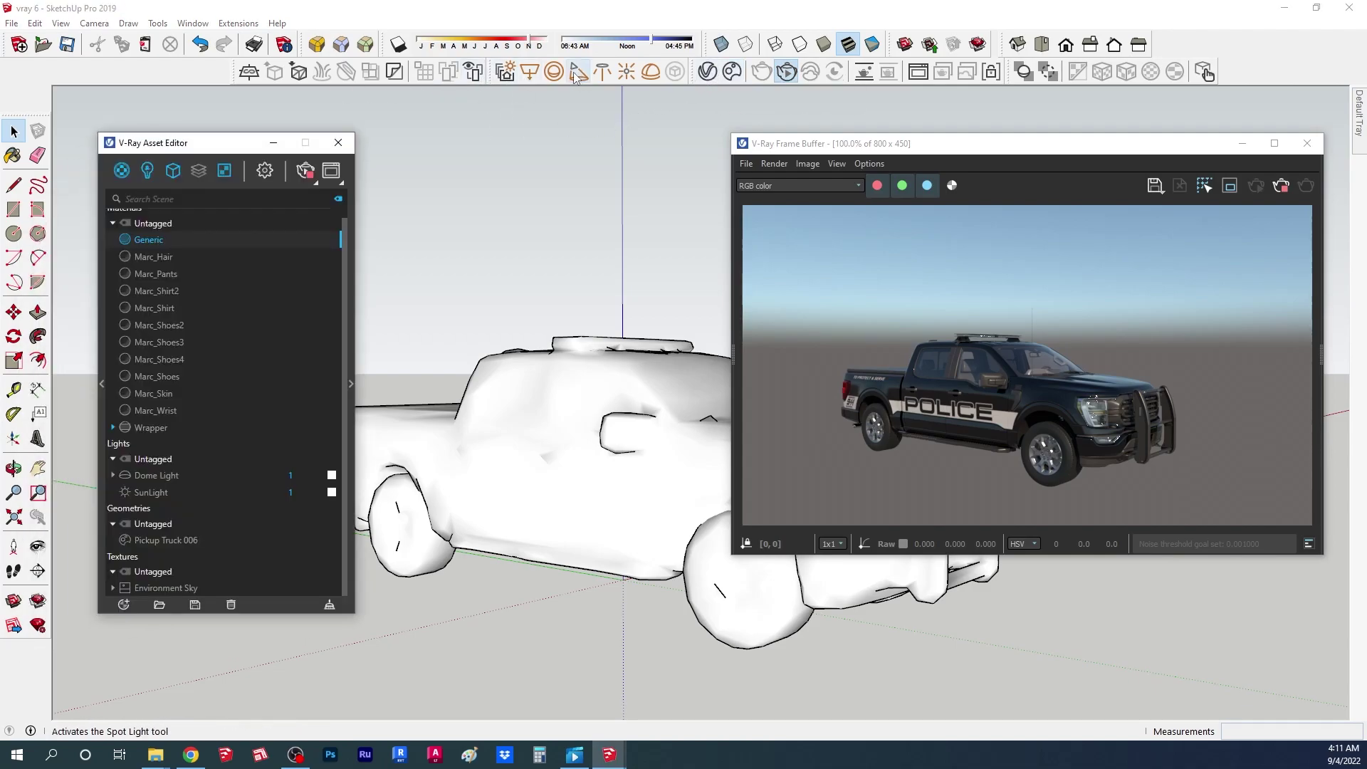
Step: Place a new dome light on the ground under the truck and select Dome Light#1 in the Lights list
left_click(651, 75)
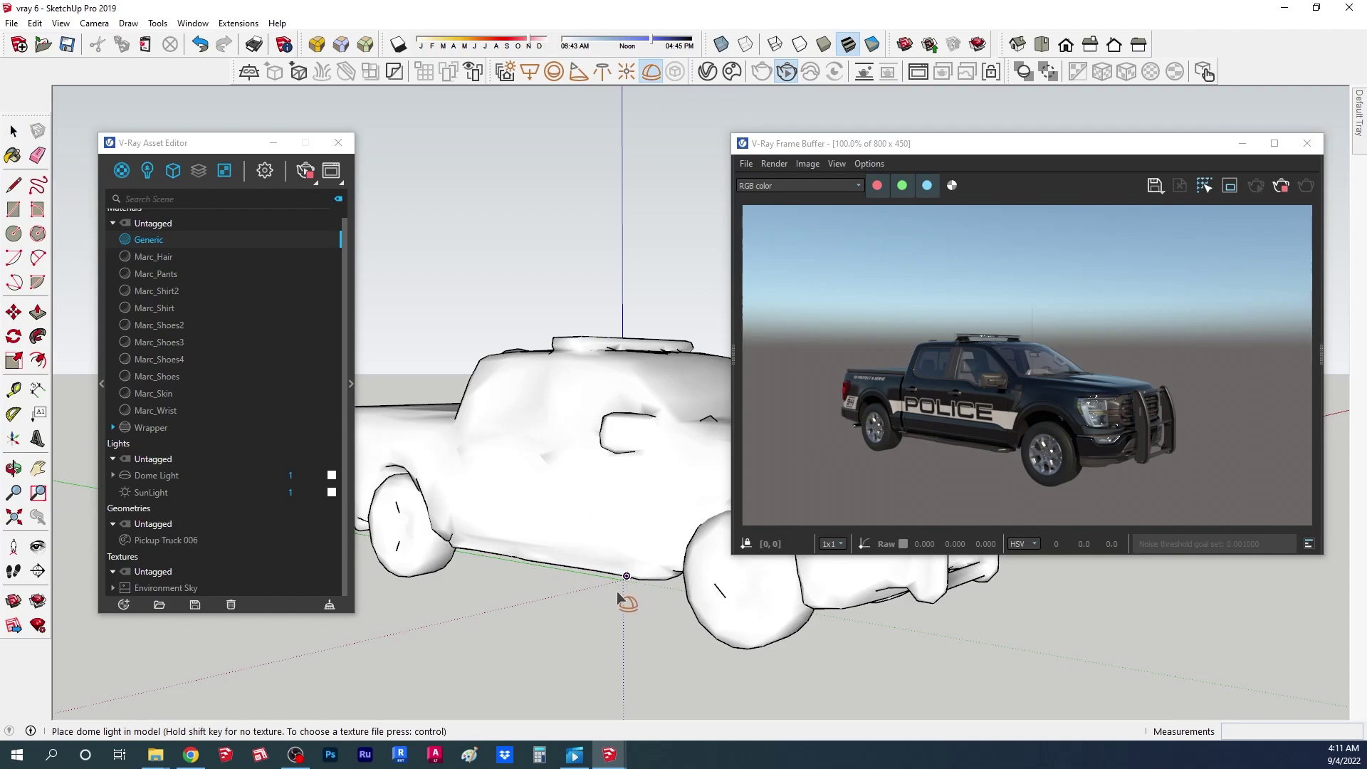
scroll(628, 579, "up", 2)
left_click(628, 573)
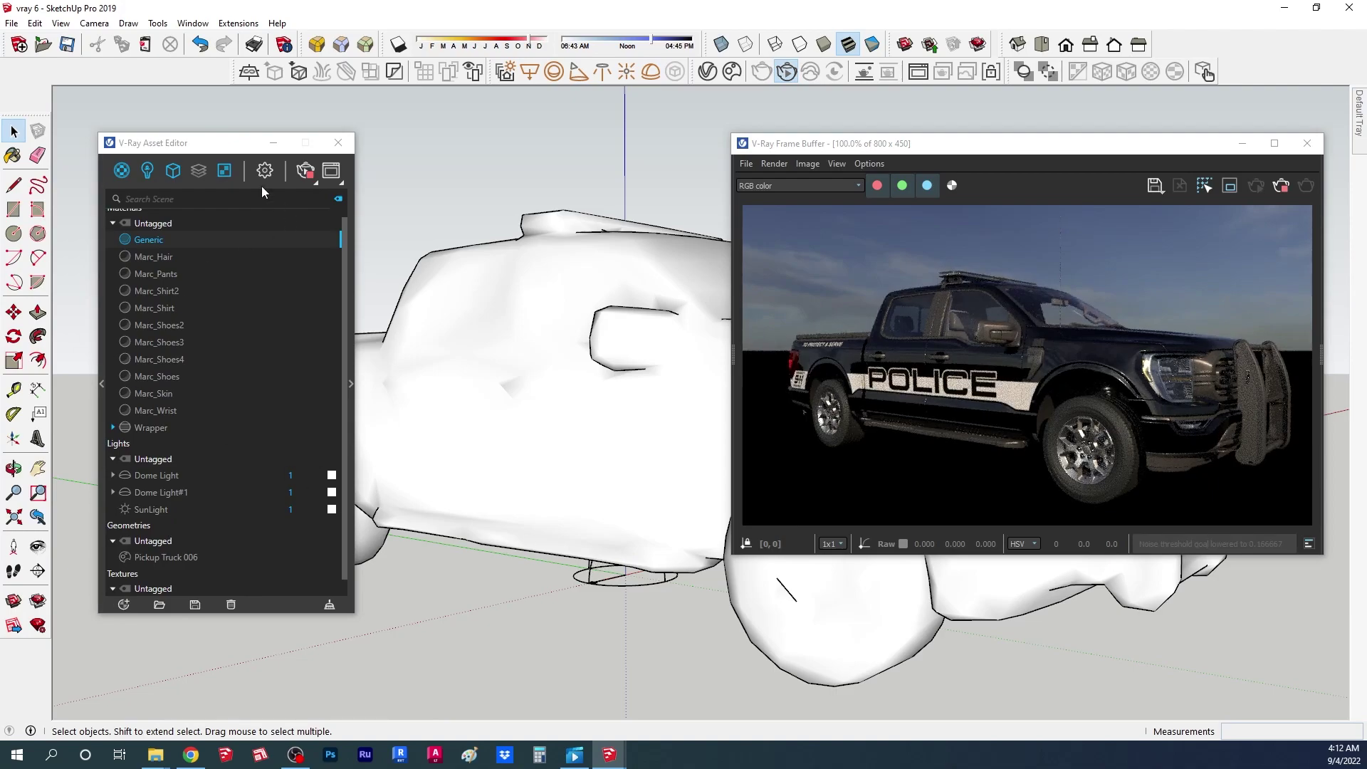
left_click(146, 171)
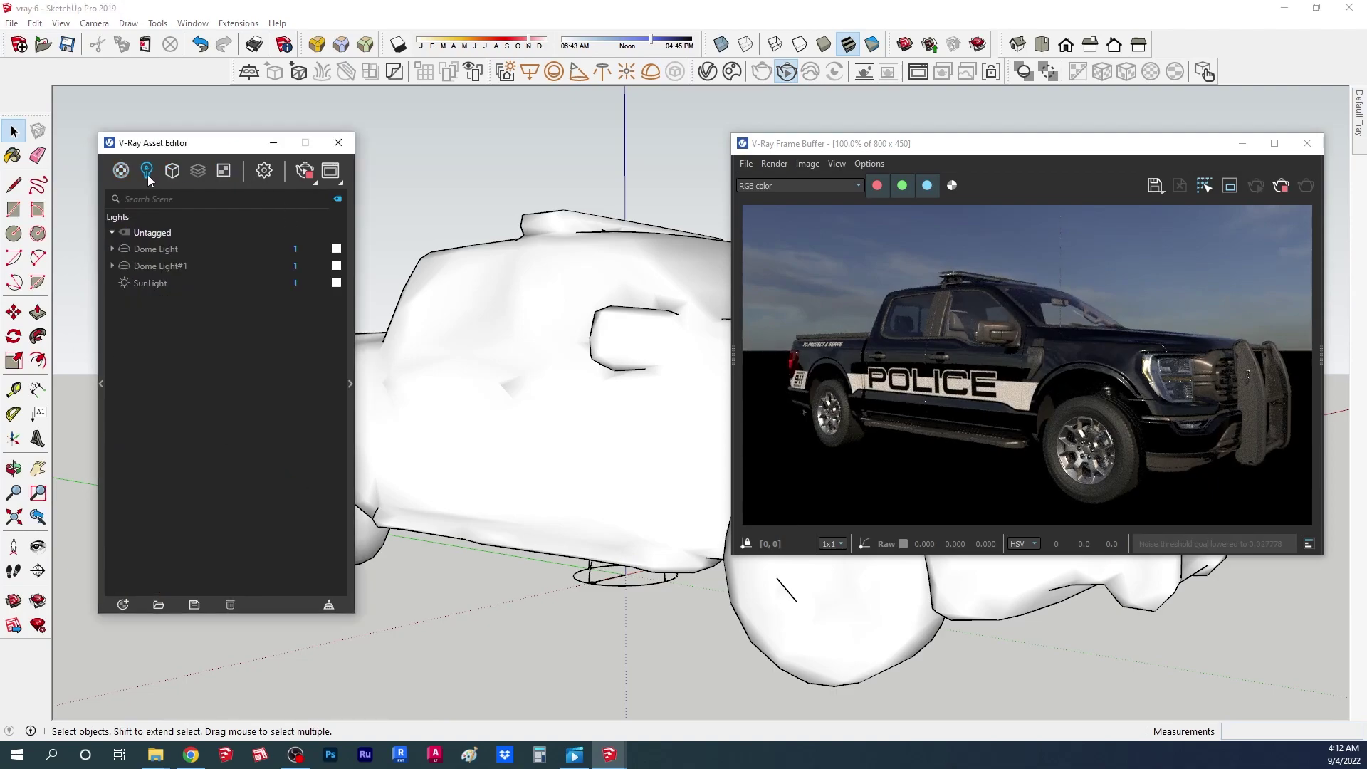
left_click(144, 267)
Step: Load quarry_03_4k.hdr as Dome Light#1's TexBitmap image
left_click(112, 266)
left_click(349, 313)
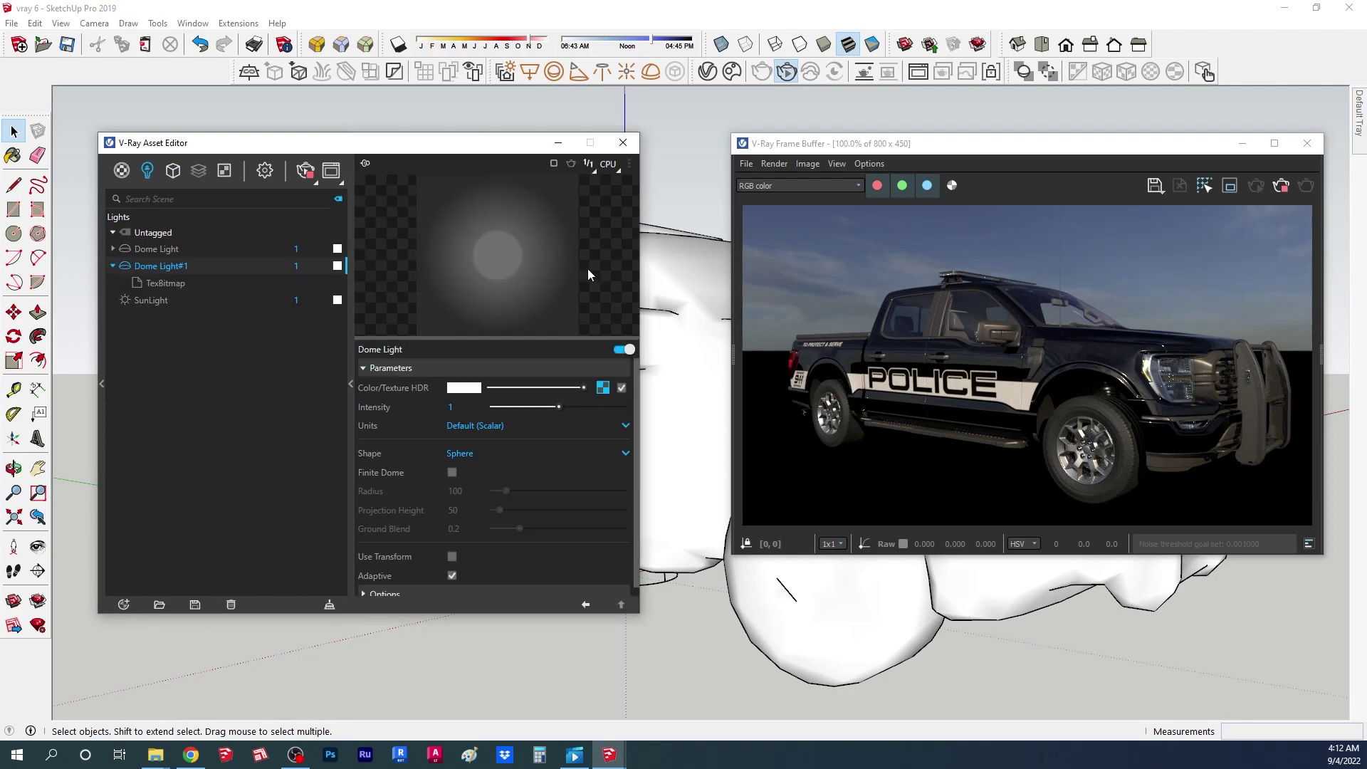
left_click(602, 388)
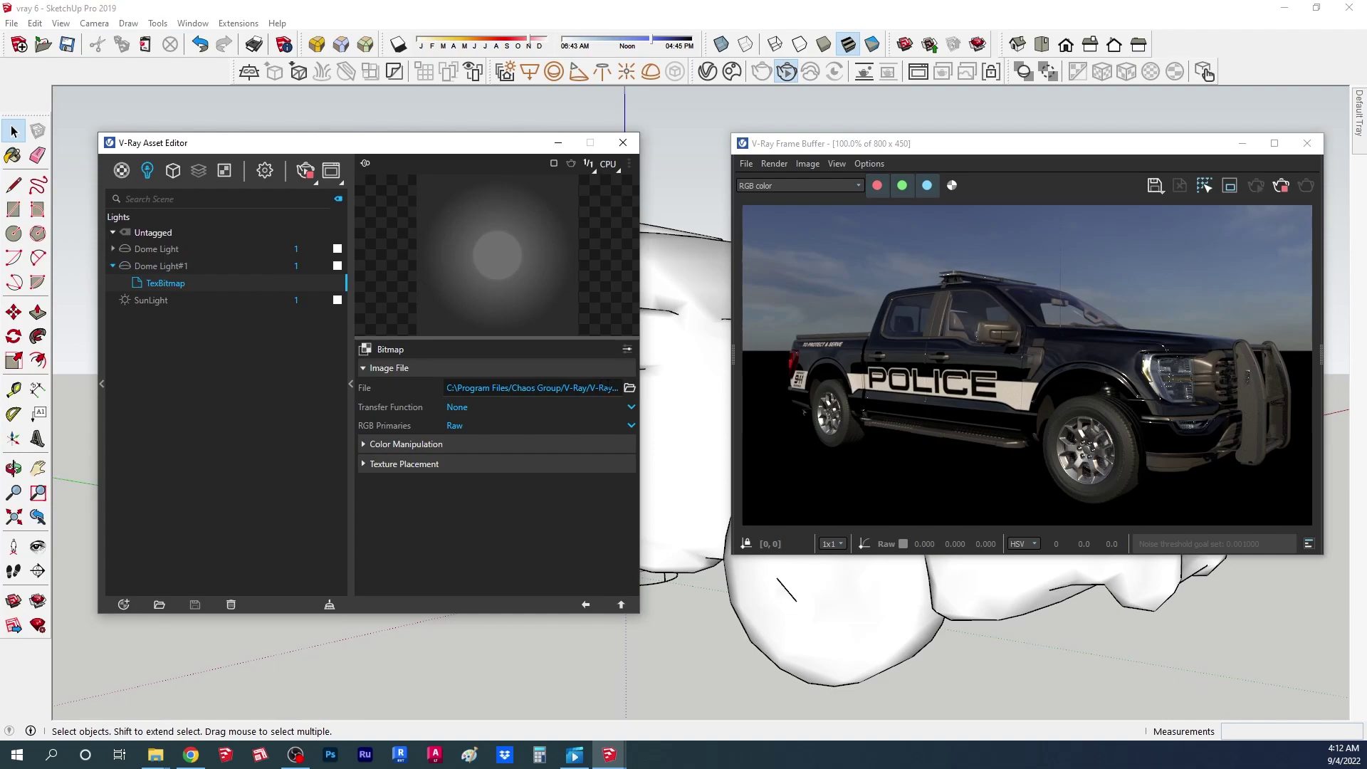
left_click(626, 388)
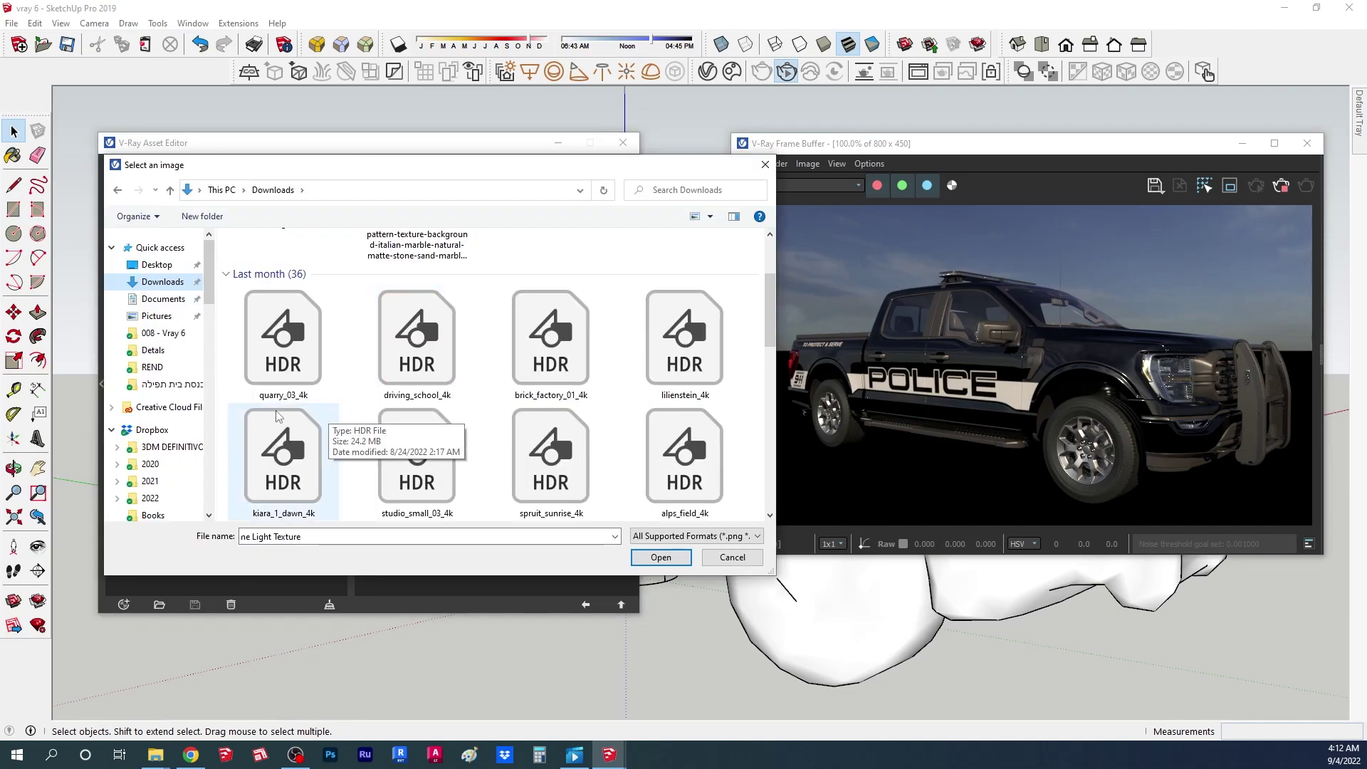
double_click(294, 355)
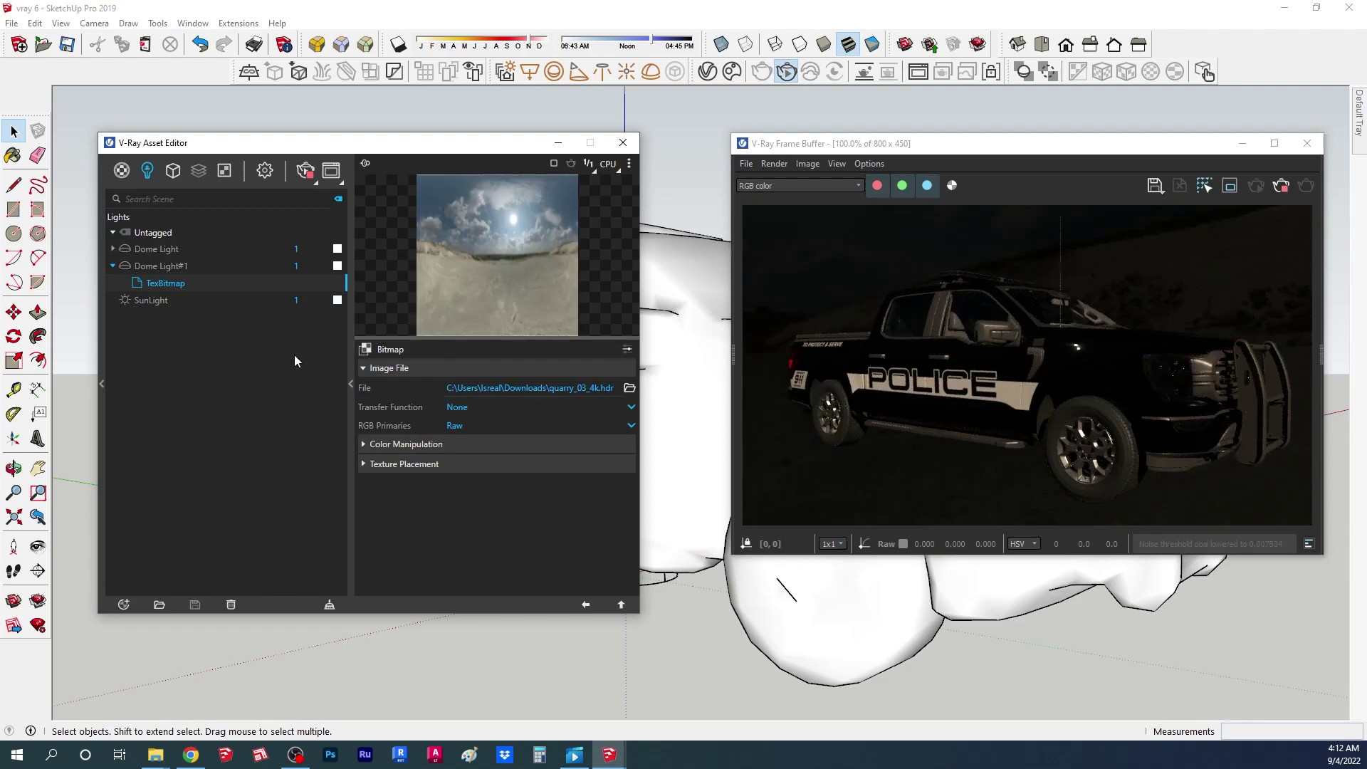
Step: Set Dome Light#1's intensity to 35 and orbit to a front view of the truck
type("35")
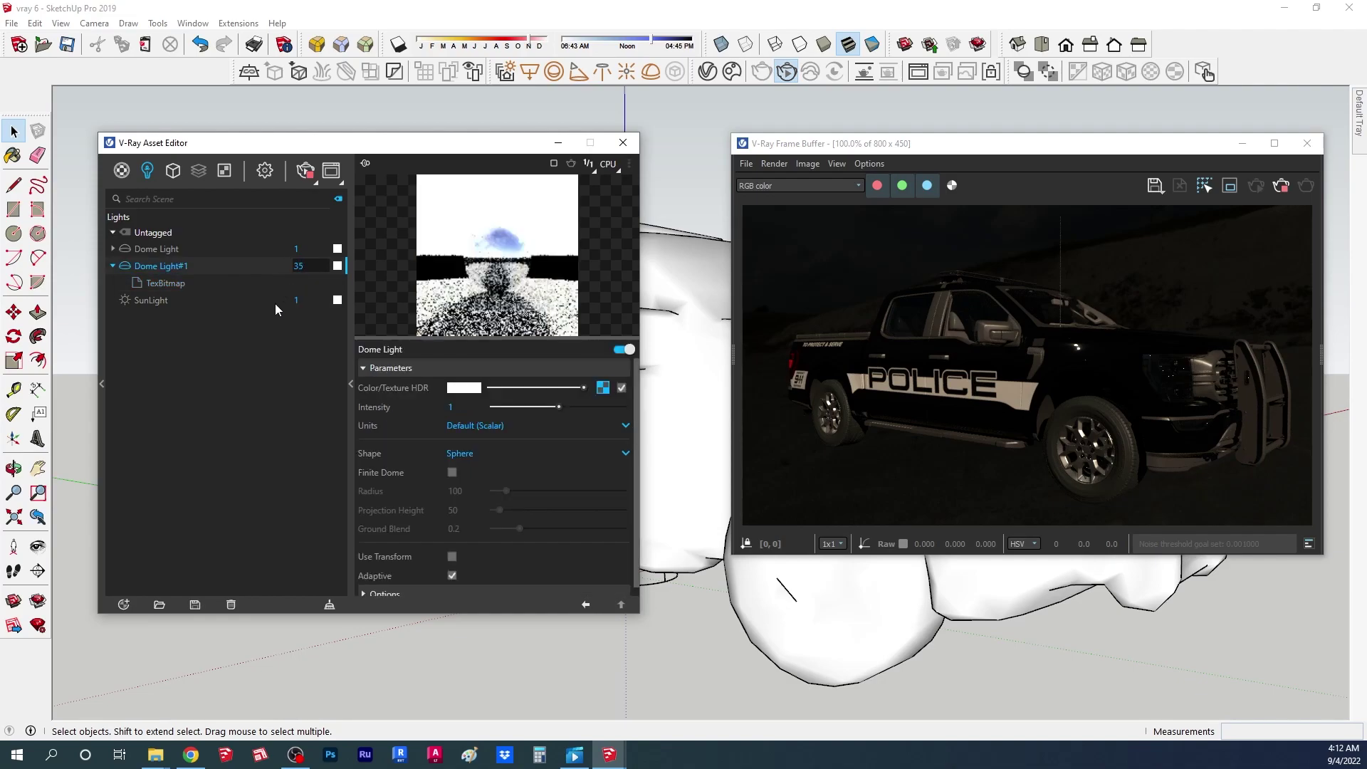
key("Return")
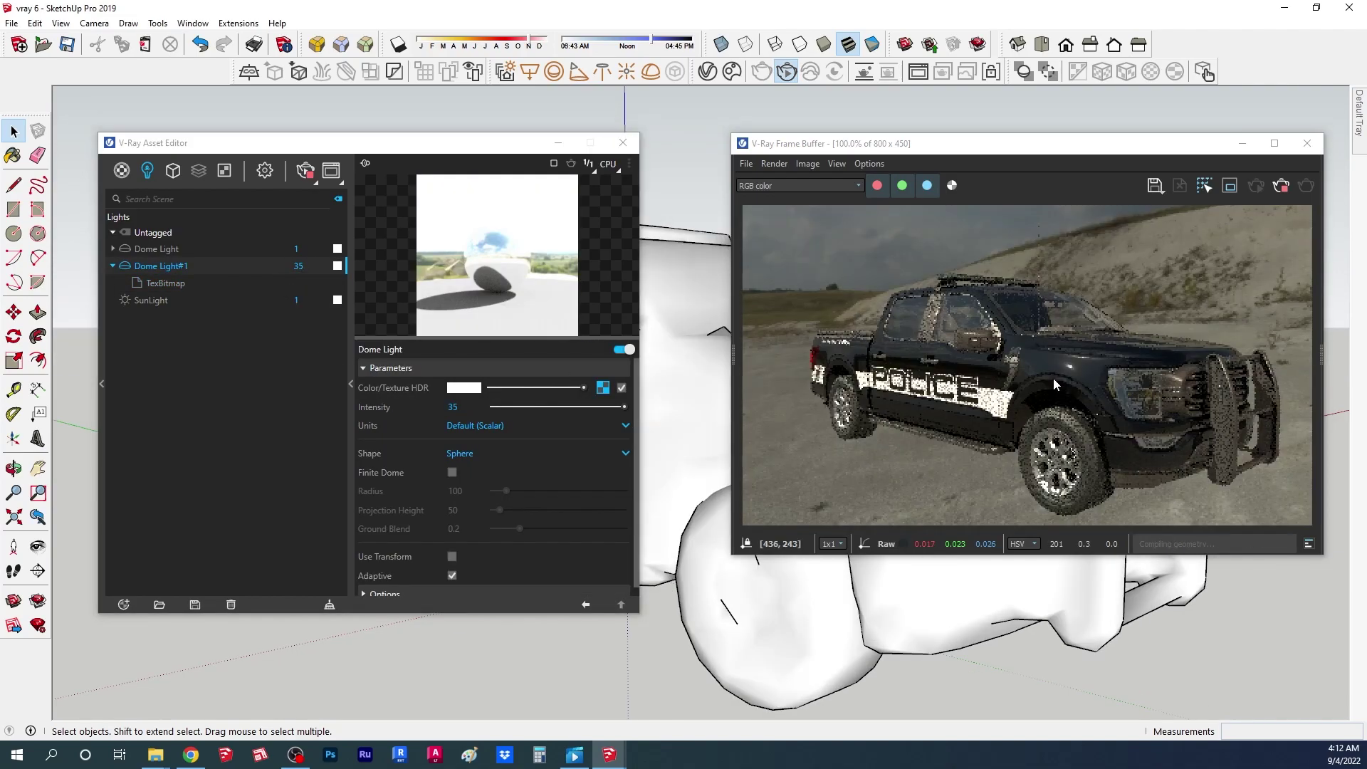
scroll(1044, 375, "down", 2)
mouse_move(915, 614)
middle_mouse_down()
mouse_move(624, 606)
mouse_move(874, 634)
mouse_move(1050, 622)
mouse_move(1272, 565)
mouse_move(1304, 593)
mouse_move(1275, 573)
mouse_move(755, 620)
mouse_move(808, 586)
mouse_move(719, 570)
middle_mouse_up()
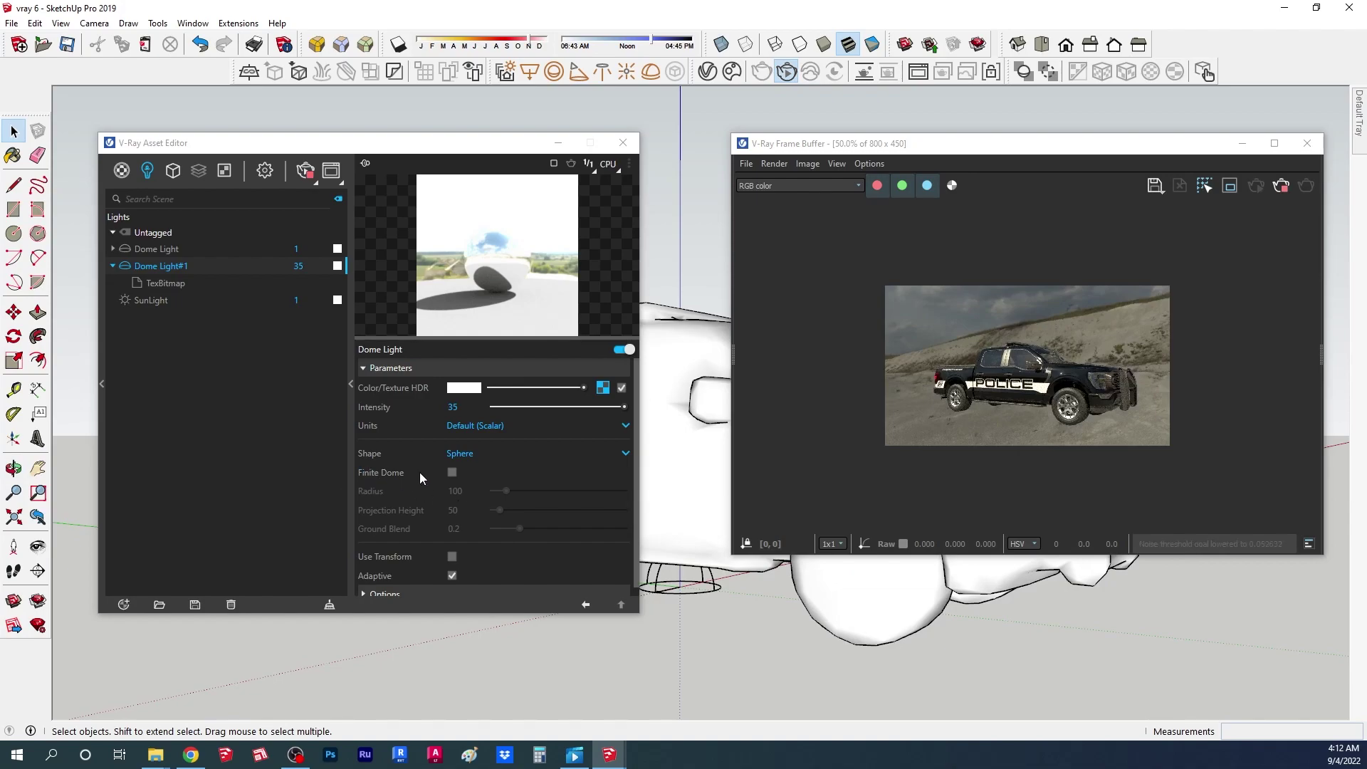
Step: Make Dome Light#1 a finite dome with Radius 500
left_click(452, 473)
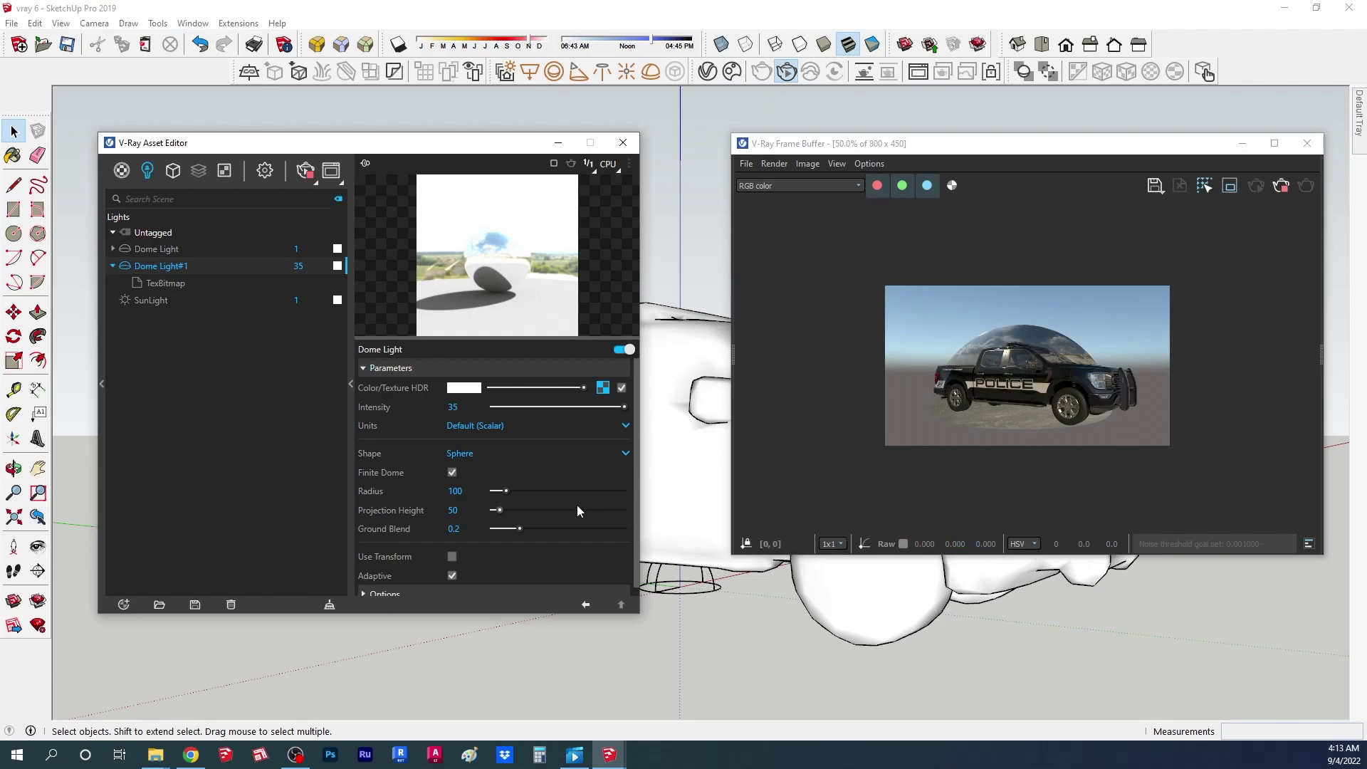
left_click(661, 605)
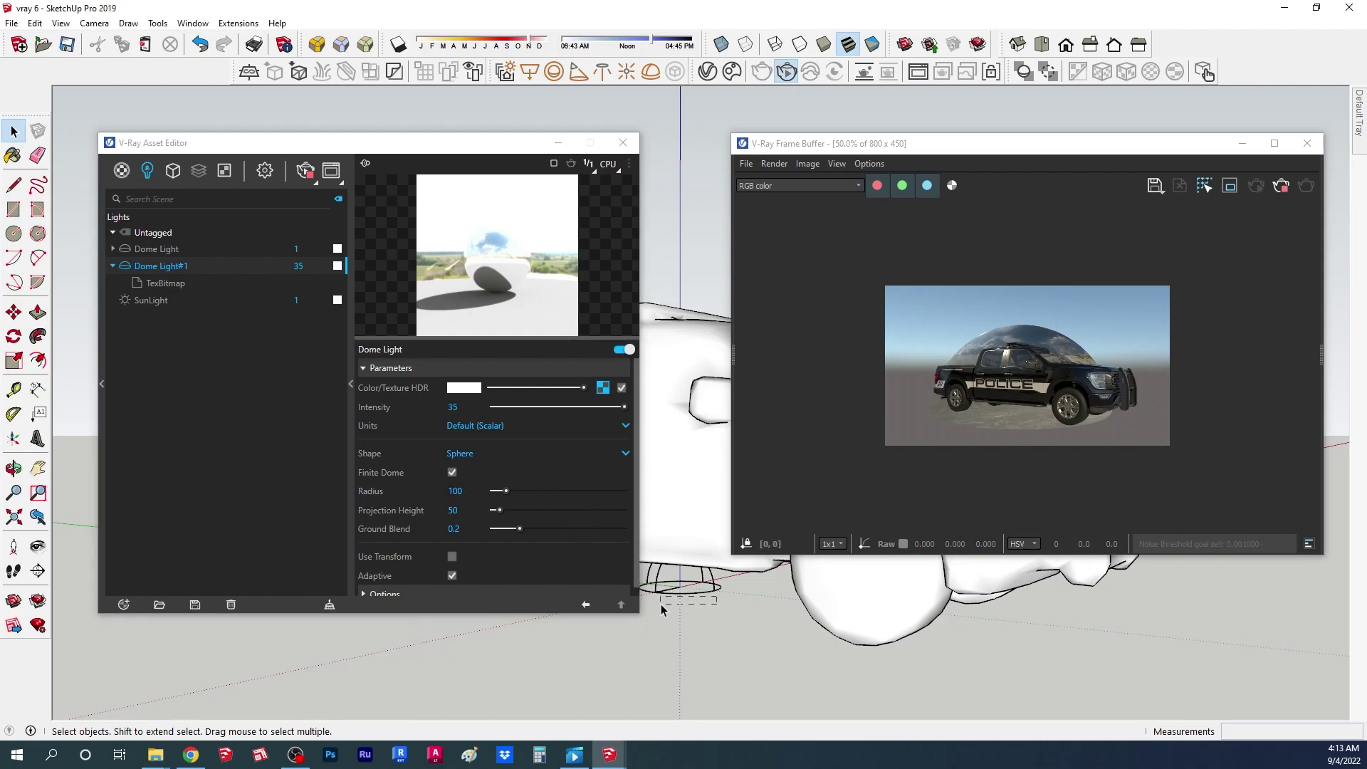
left_click(662, 591)
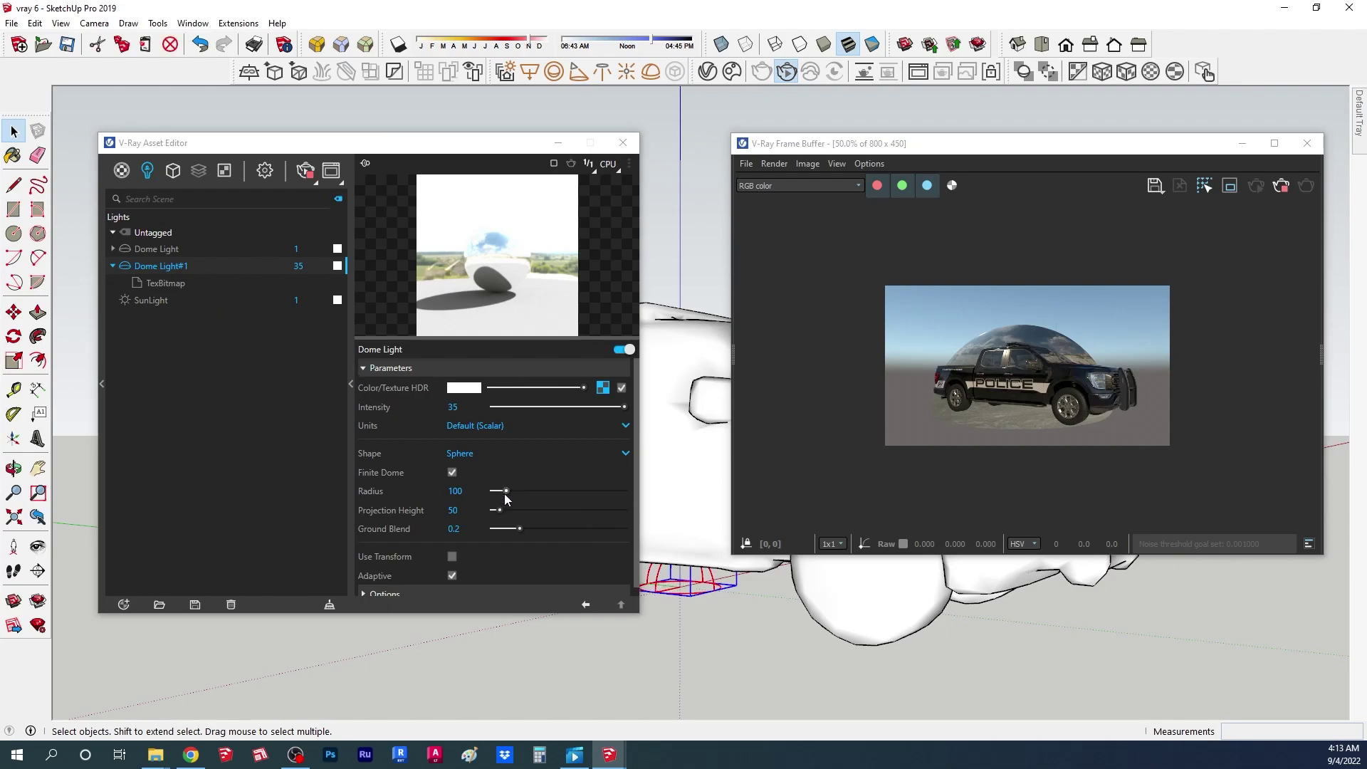
left_click_drag(506, 492, 531, 493)
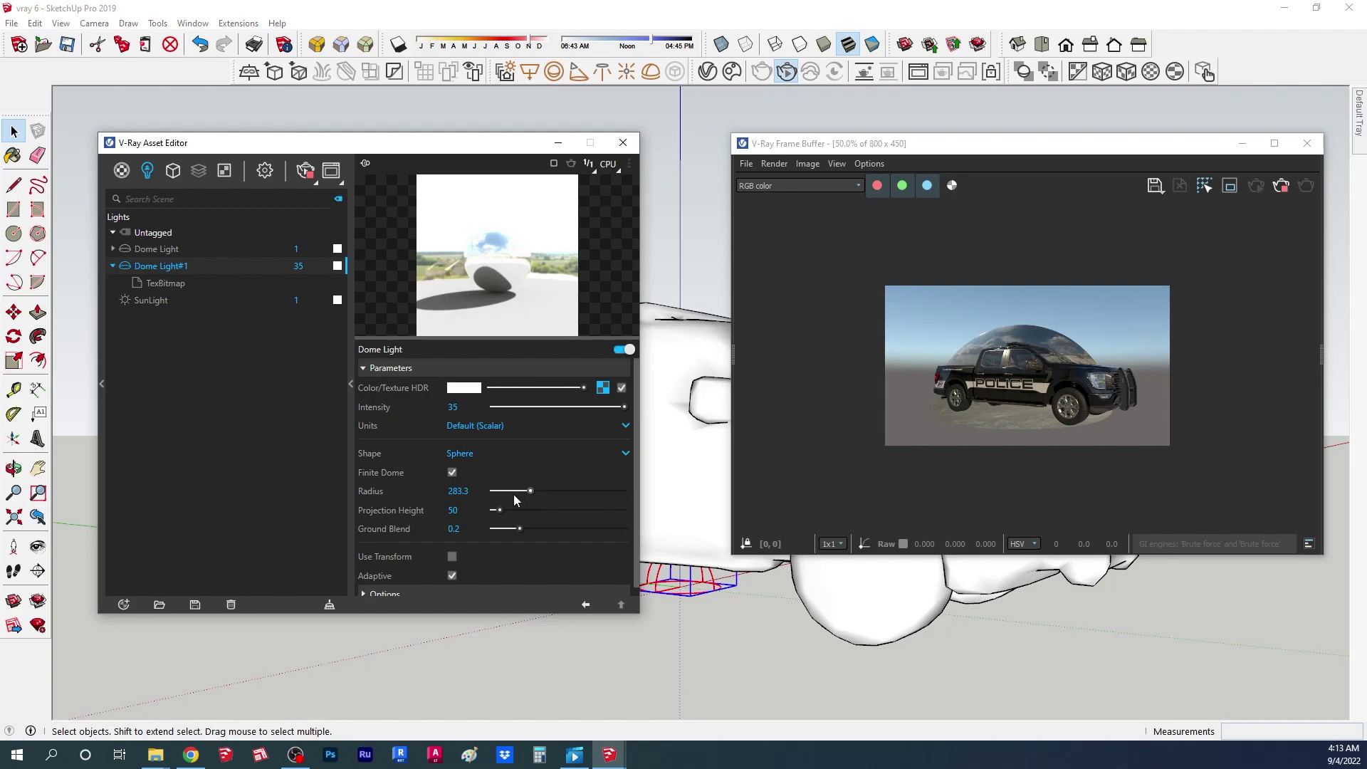
left_click(475, 491)
type("500")
key("Return")
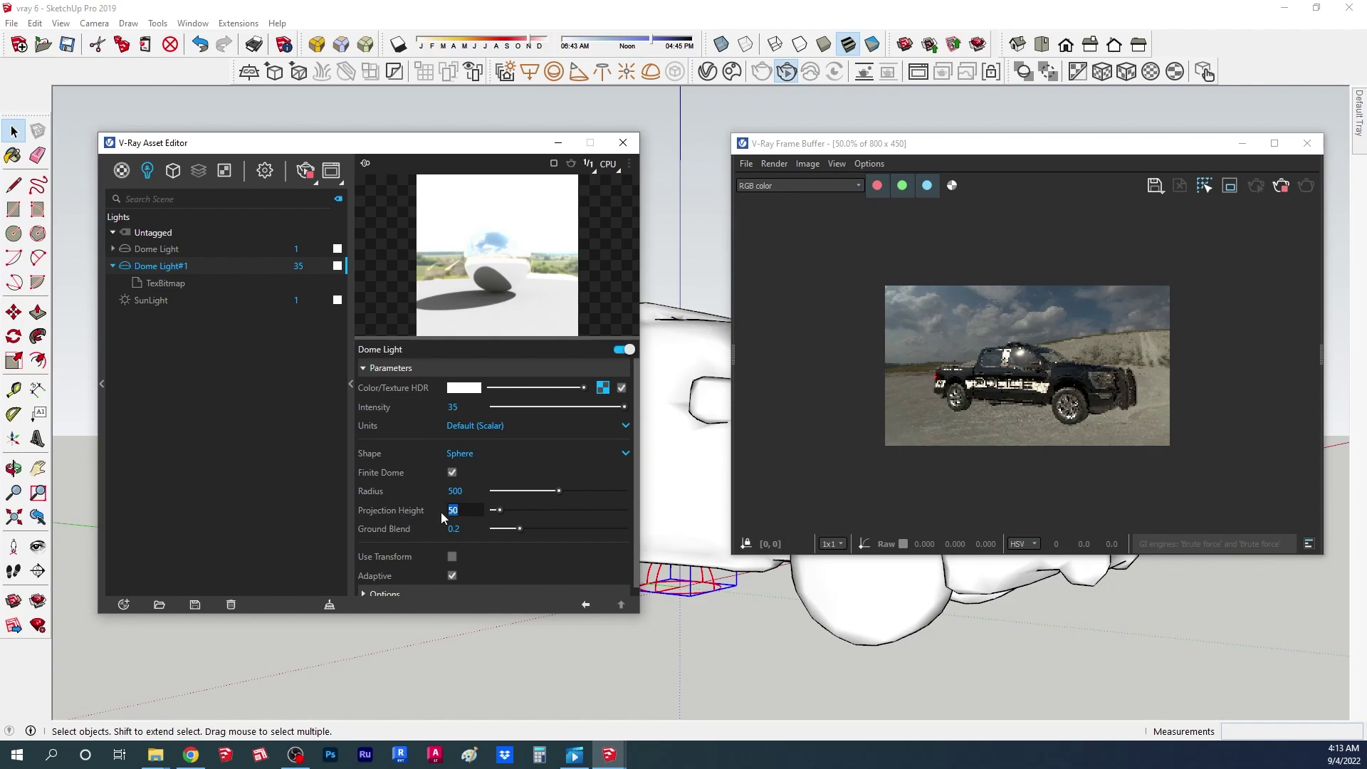
Step: Enter a Projection Height of 100 and orbit around the truck to check the render
type("100")
middle_click_drag(683, 627, 255, 678)
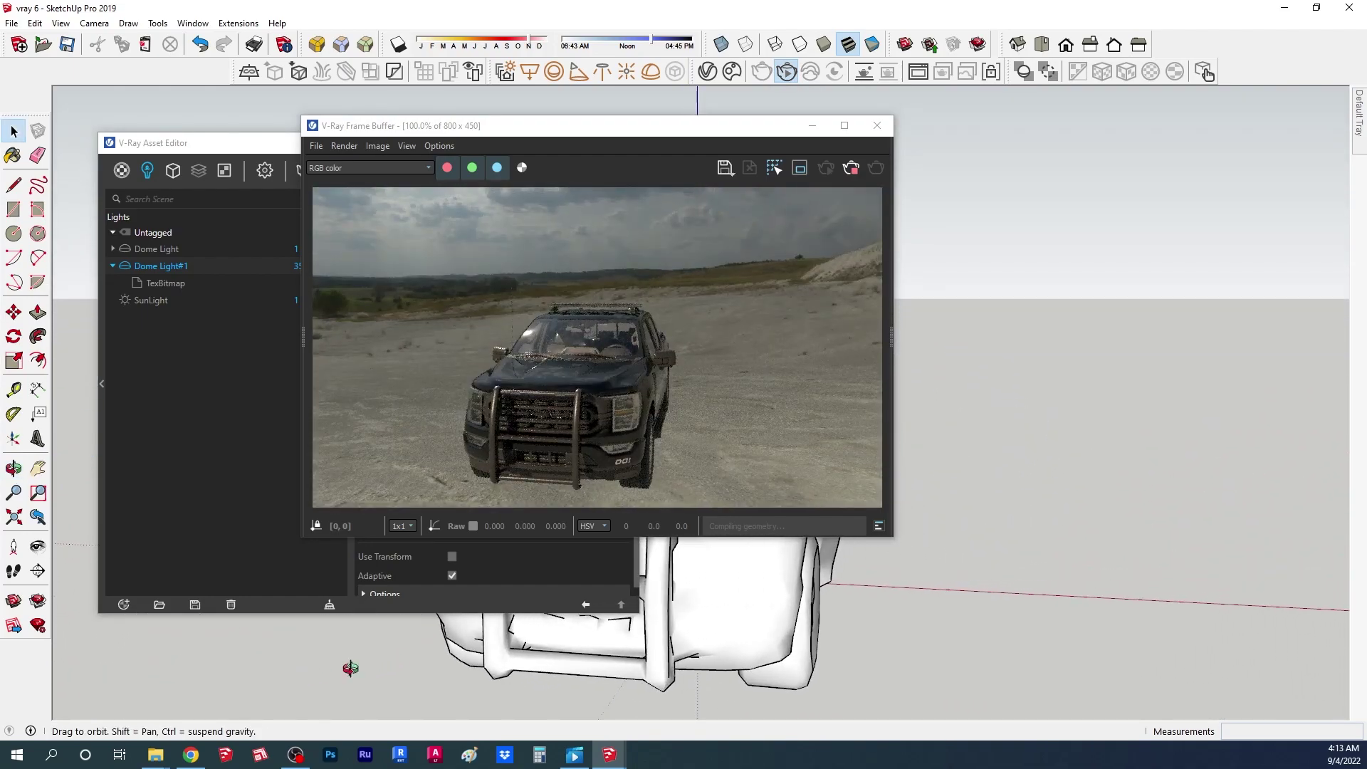
mouse_move(350, 668)
middle_mouse_down()
mouse_move(164, 654)
mouse_move(628, 669)
mouse_move(864, 635)
mouse_move(869, 652)
middle_mouse_up()
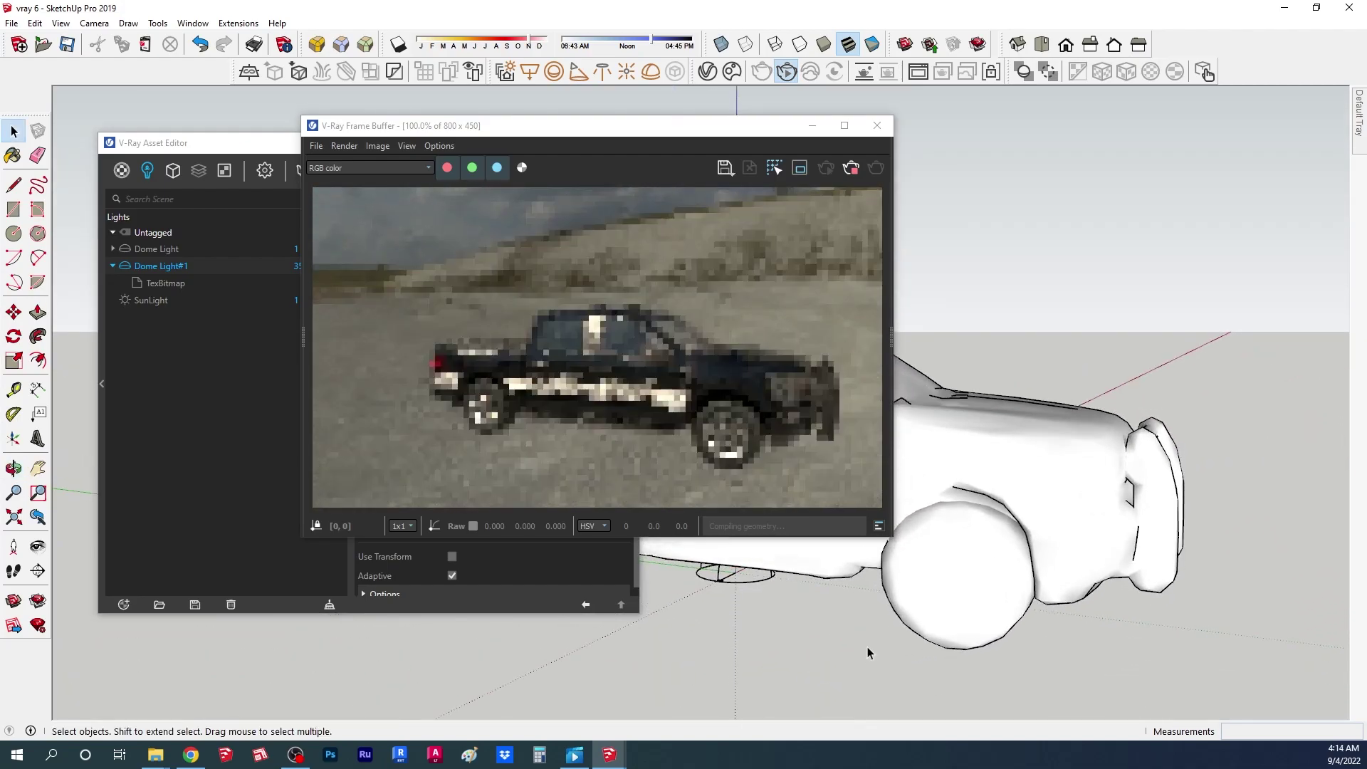
left_click_drag(680, 127, 1049, 148)
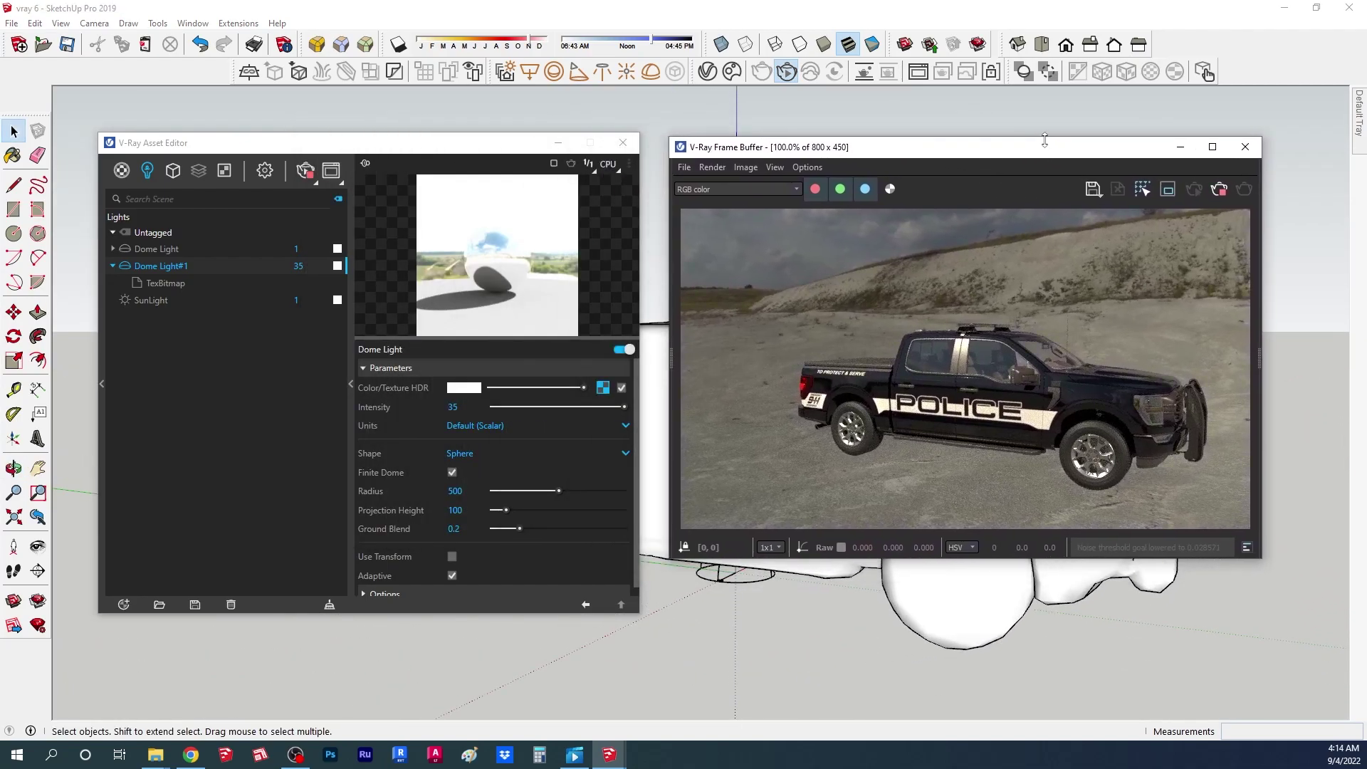
Step: Add an infinite ground plane and create a new Wrapper#1 material
left_click(247, 74)
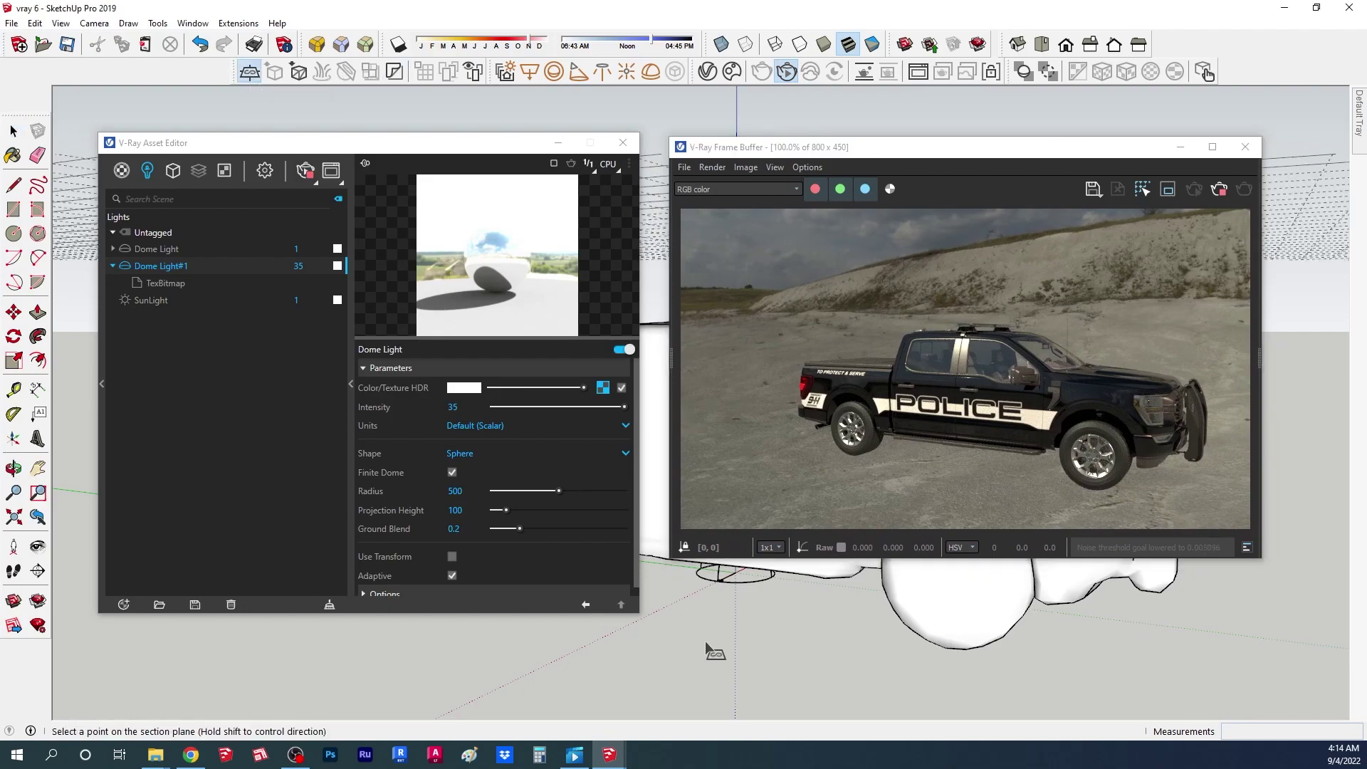
left_click(733, 580)
left_click(124, 605)
mouse_move(182, 592)
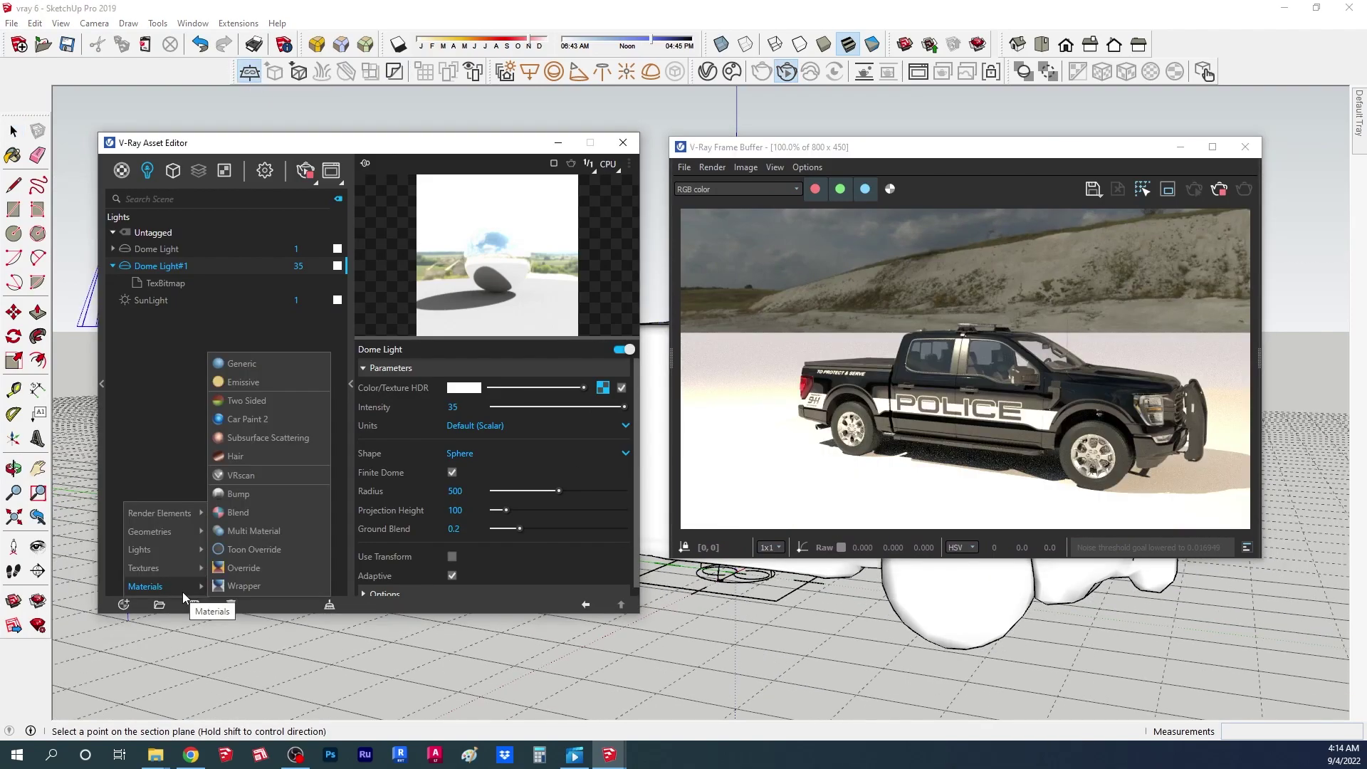
left_click(238, 587)
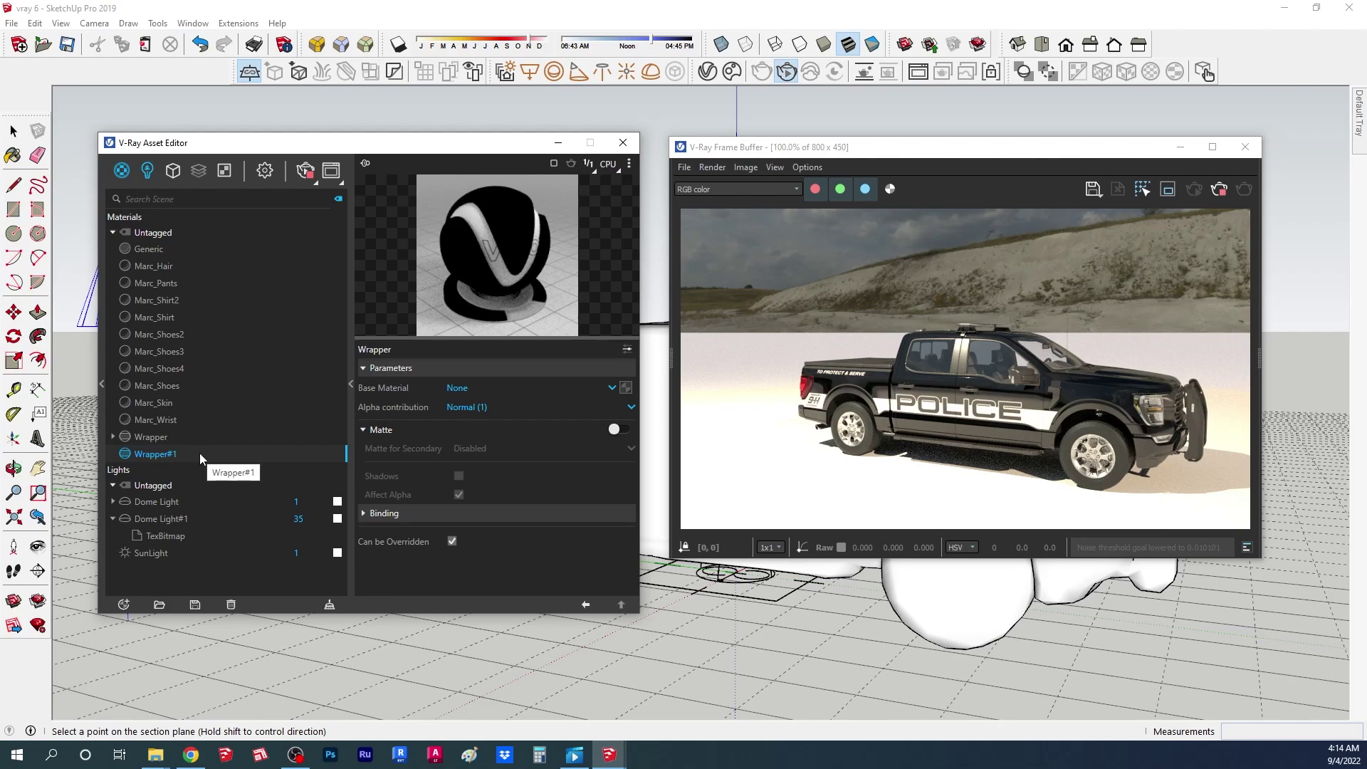
left_click(156, 249)
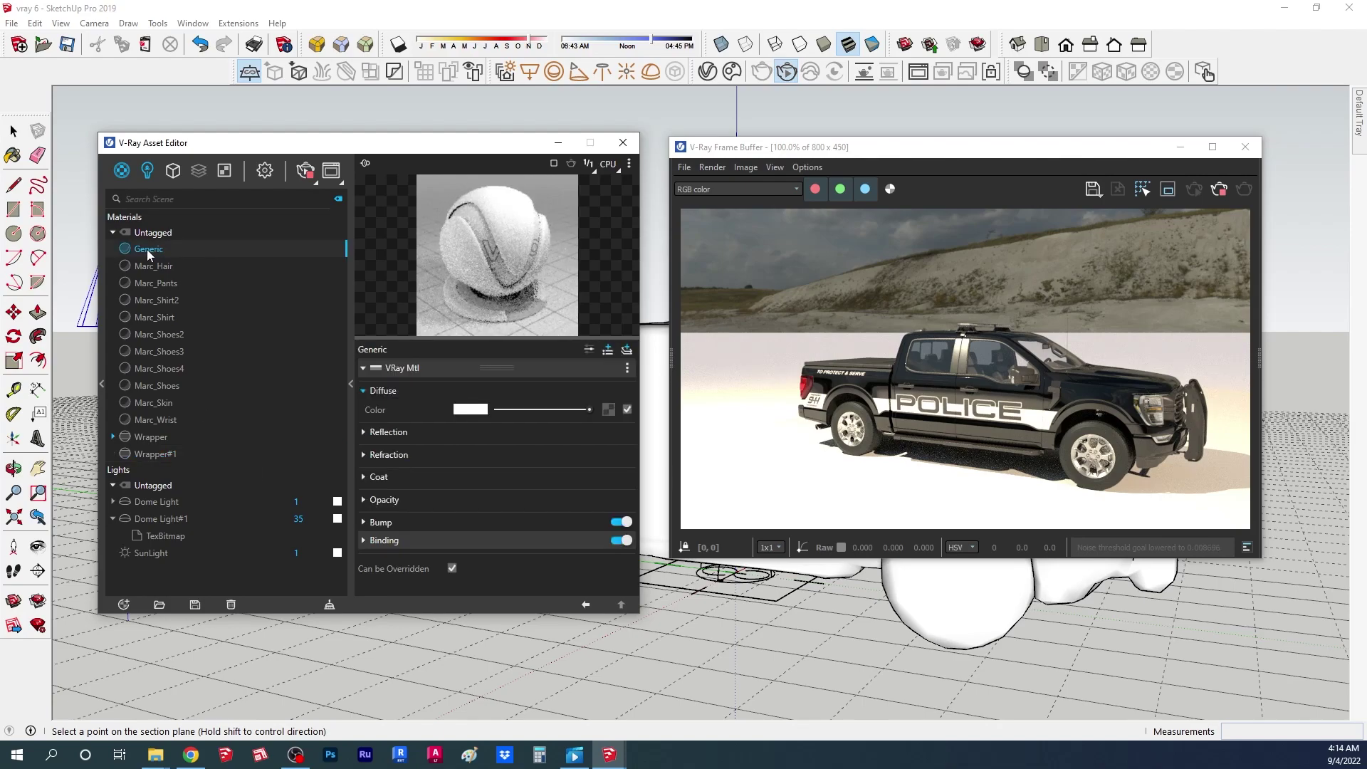
left_click(173, 454)
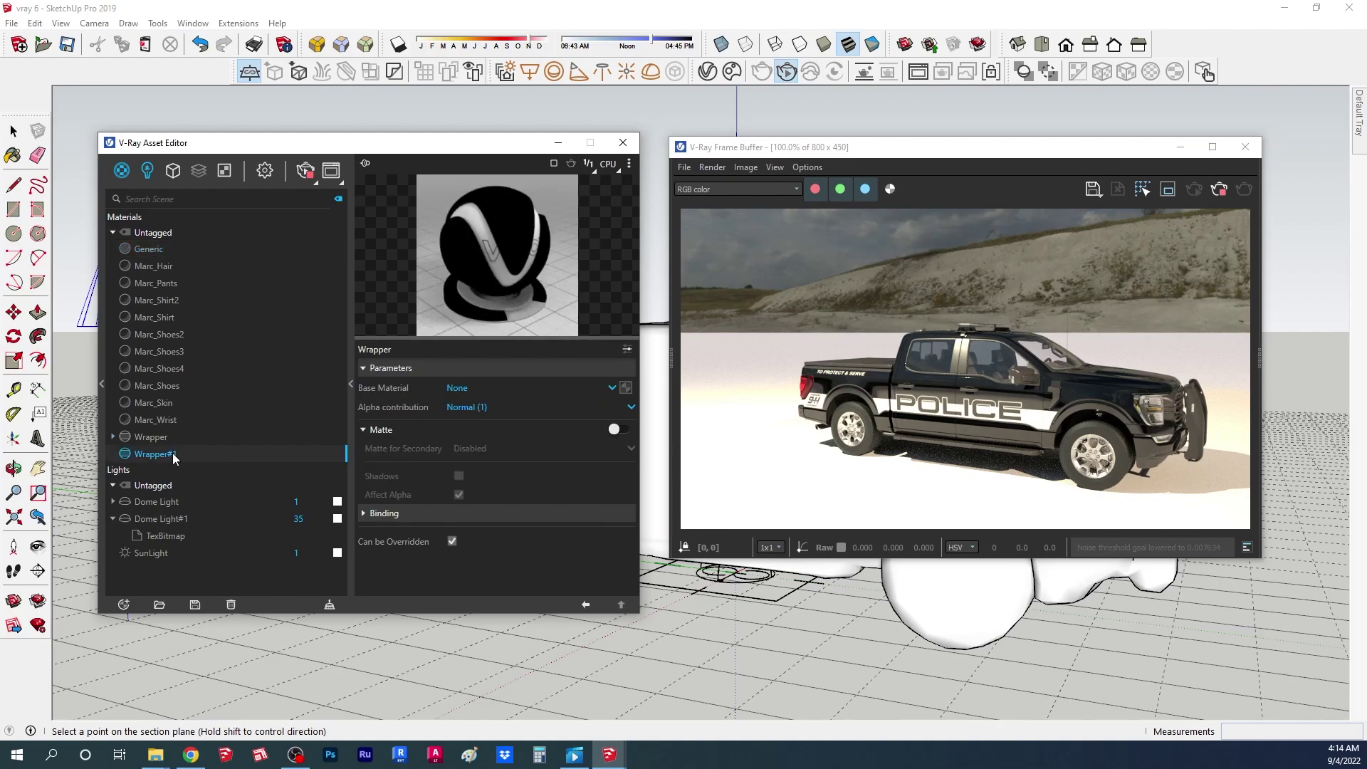
Step: Give Wrapper#1 a Generic base material with Matte and Shadows enabled
left_click(506, 386)
left_click(471, 422)
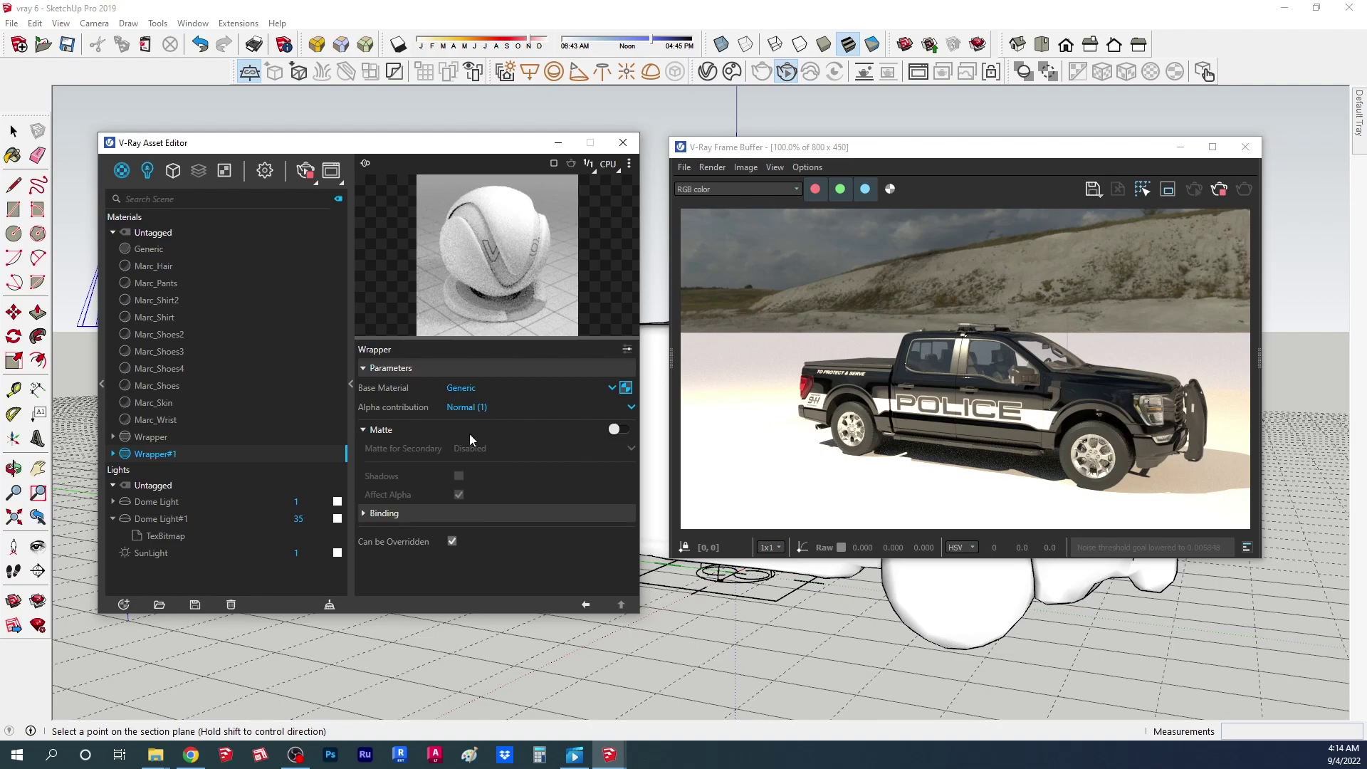
left_click(624, 430)
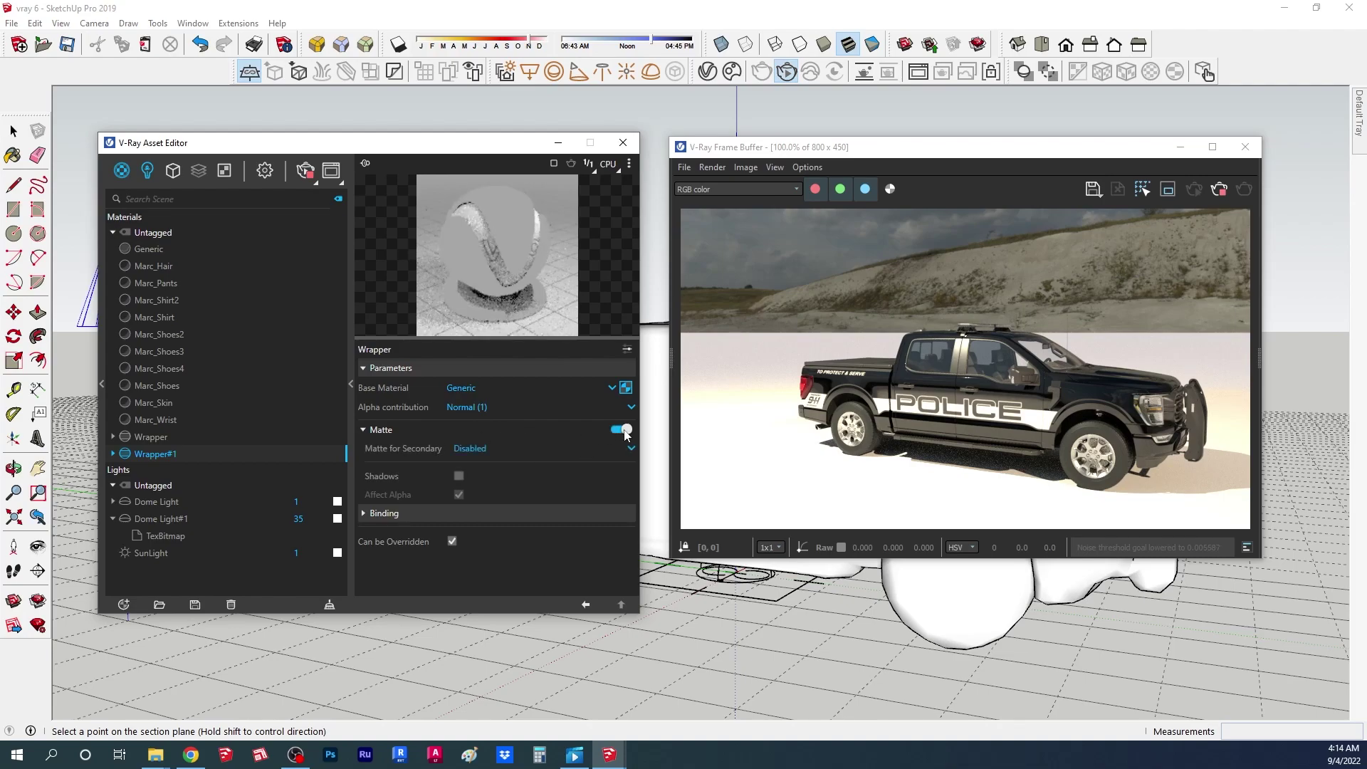
left_click(460, 477)
key("space")
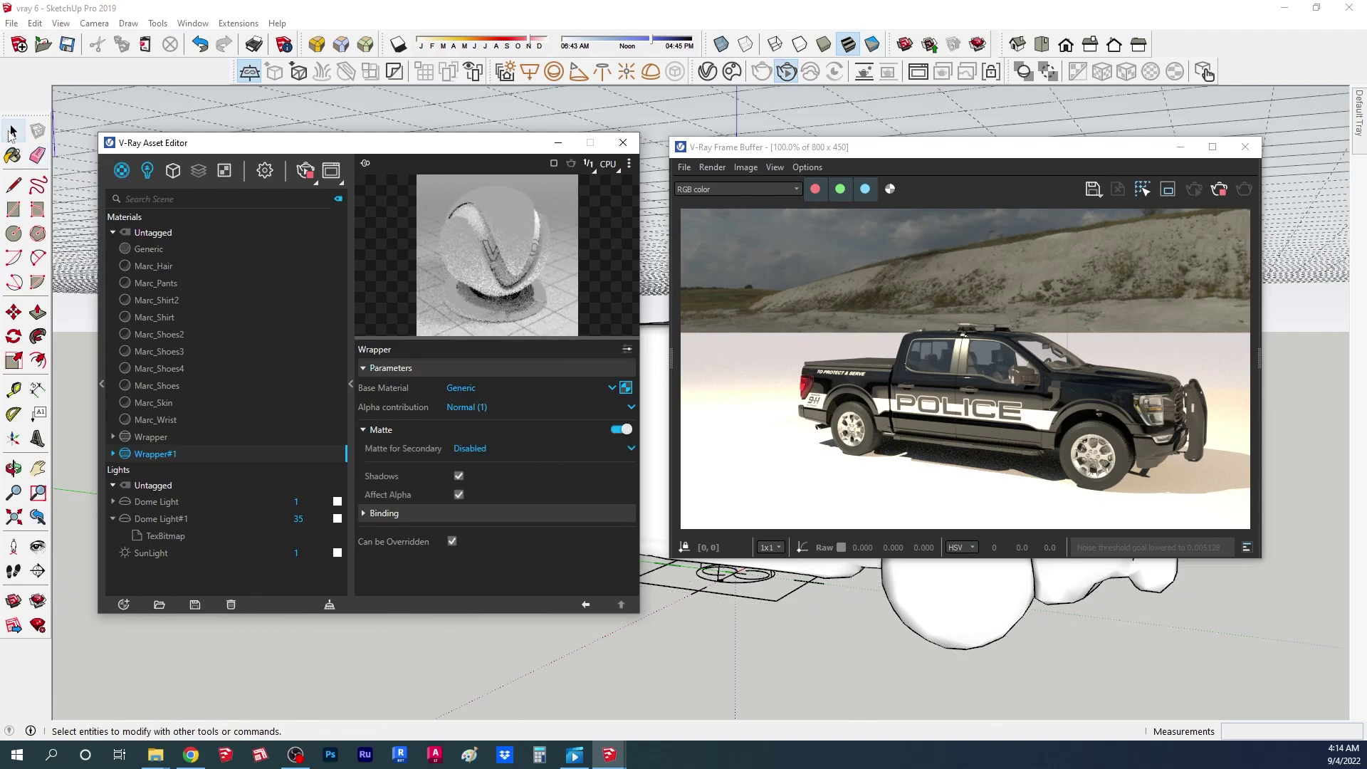
Step: Apply Wrapper#1 to the infinite ground plane and orbit around the truck to check it
left_click(712, 599)
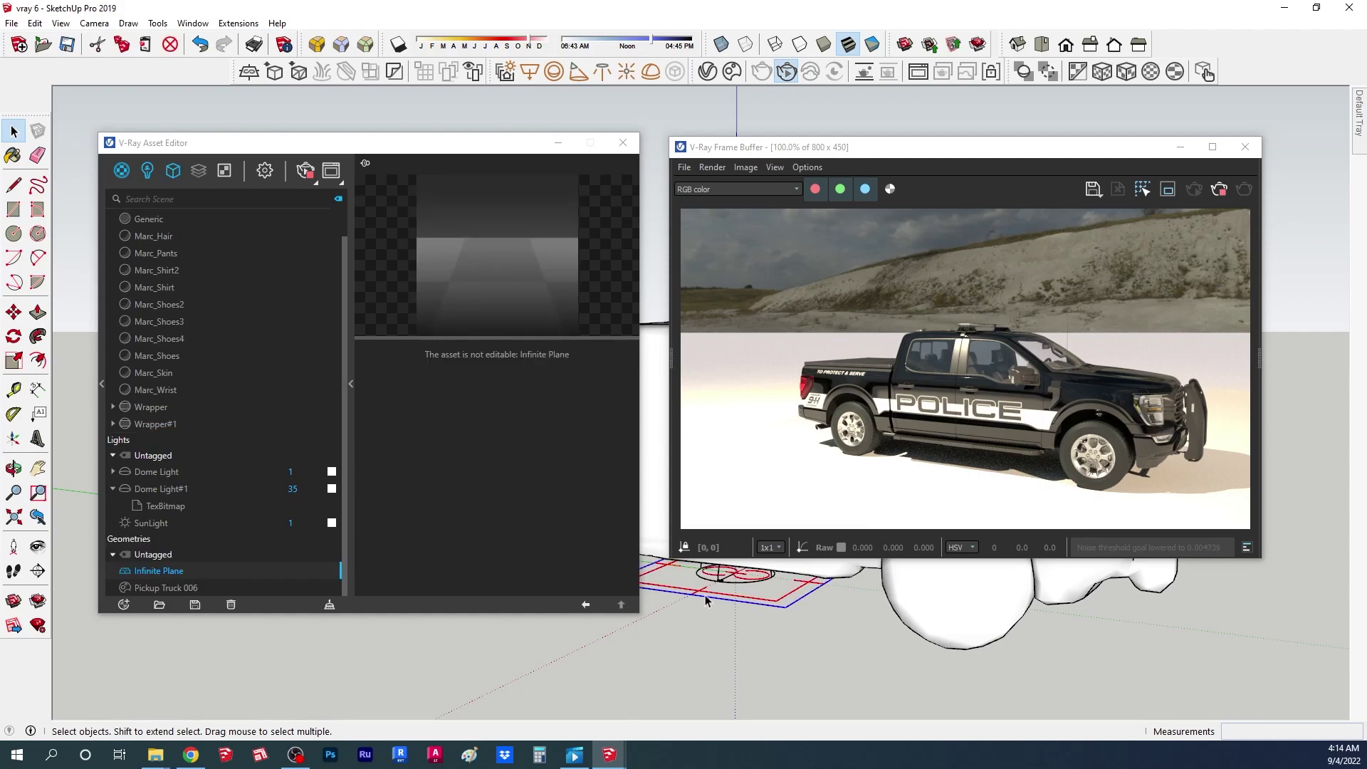
left_click(124, 173)
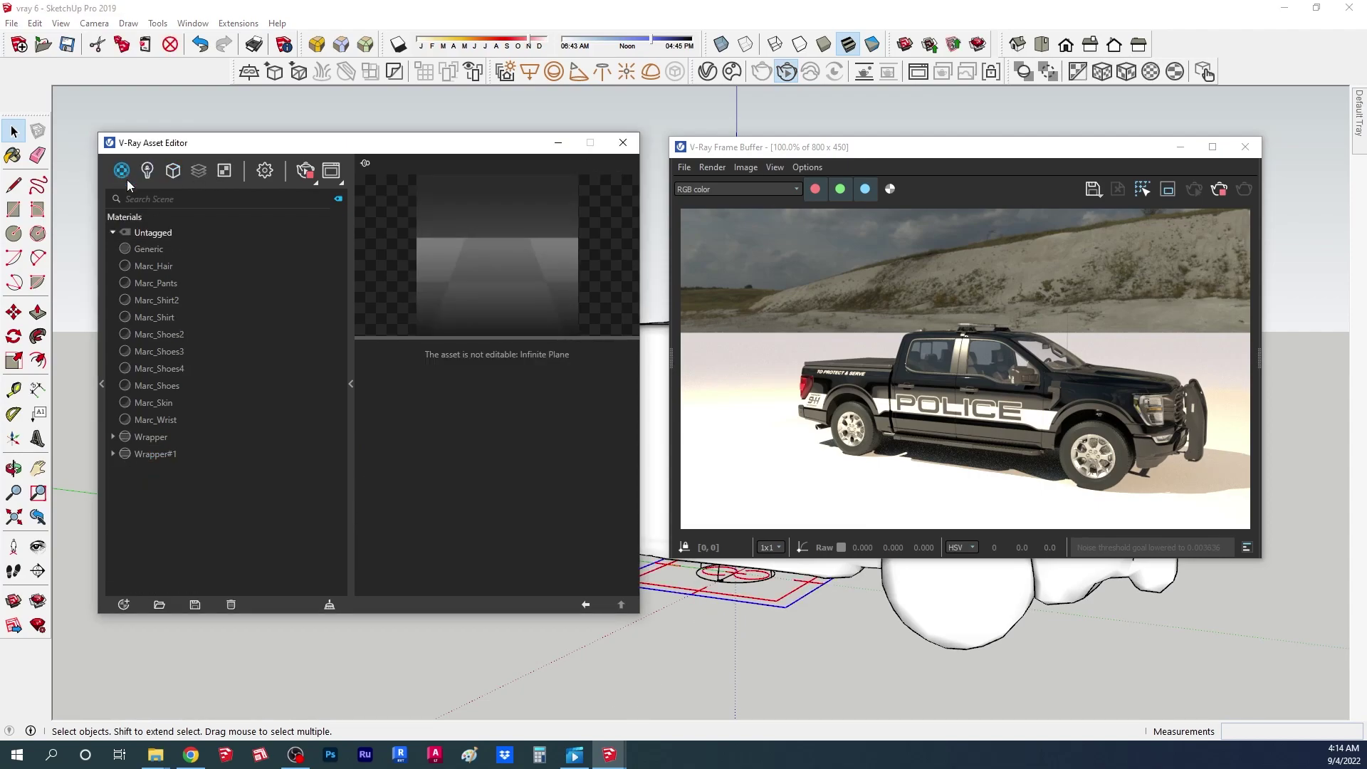
left_click(153, 451)
right_click(152, 452)
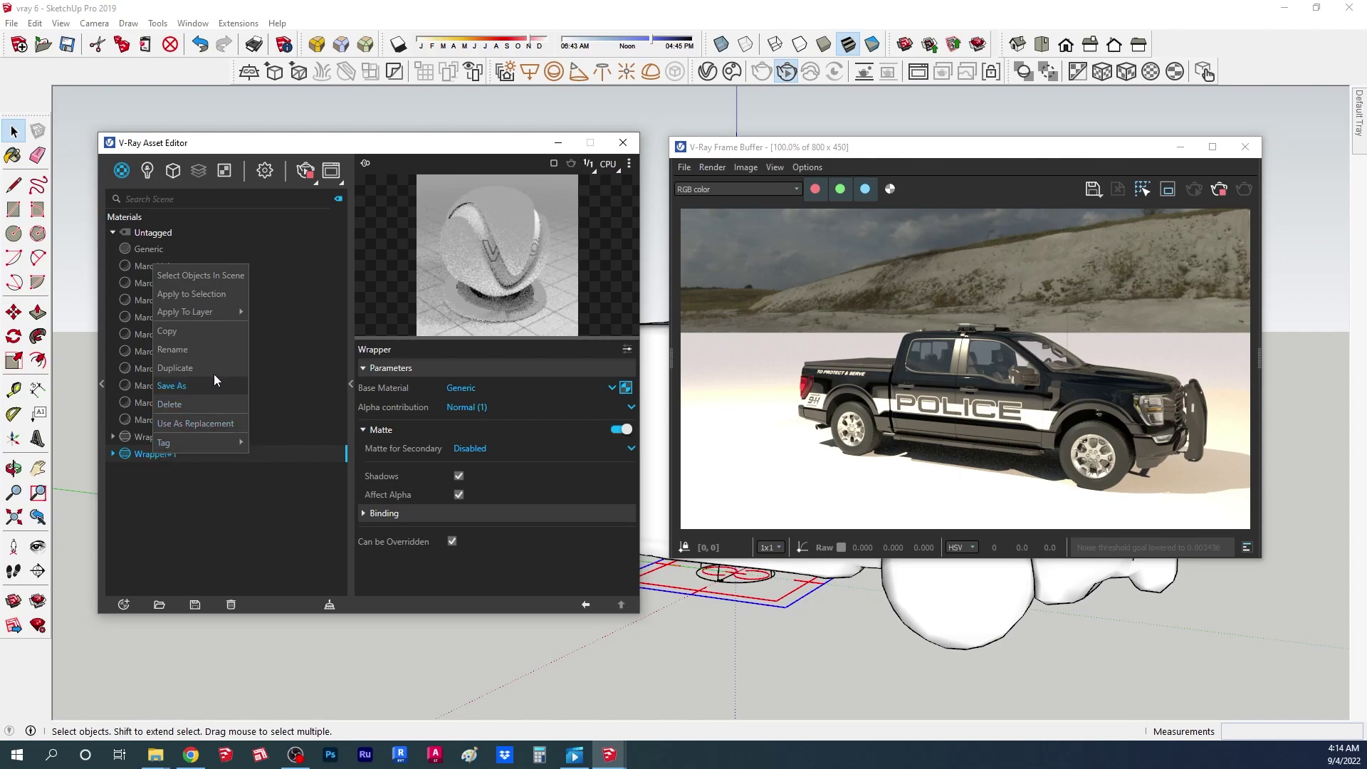
left_click(203, 294)
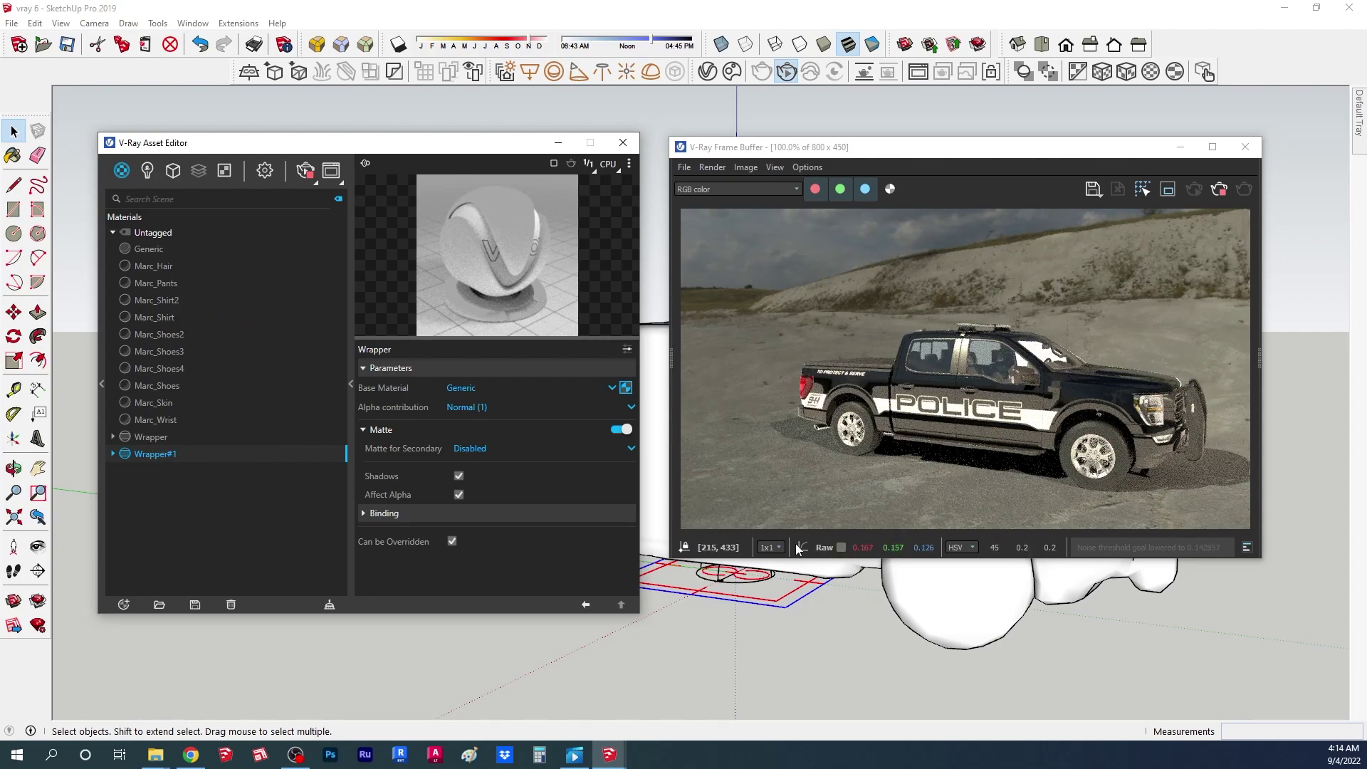
middle_click_drag(791, 655, 741, 654)
key("f")
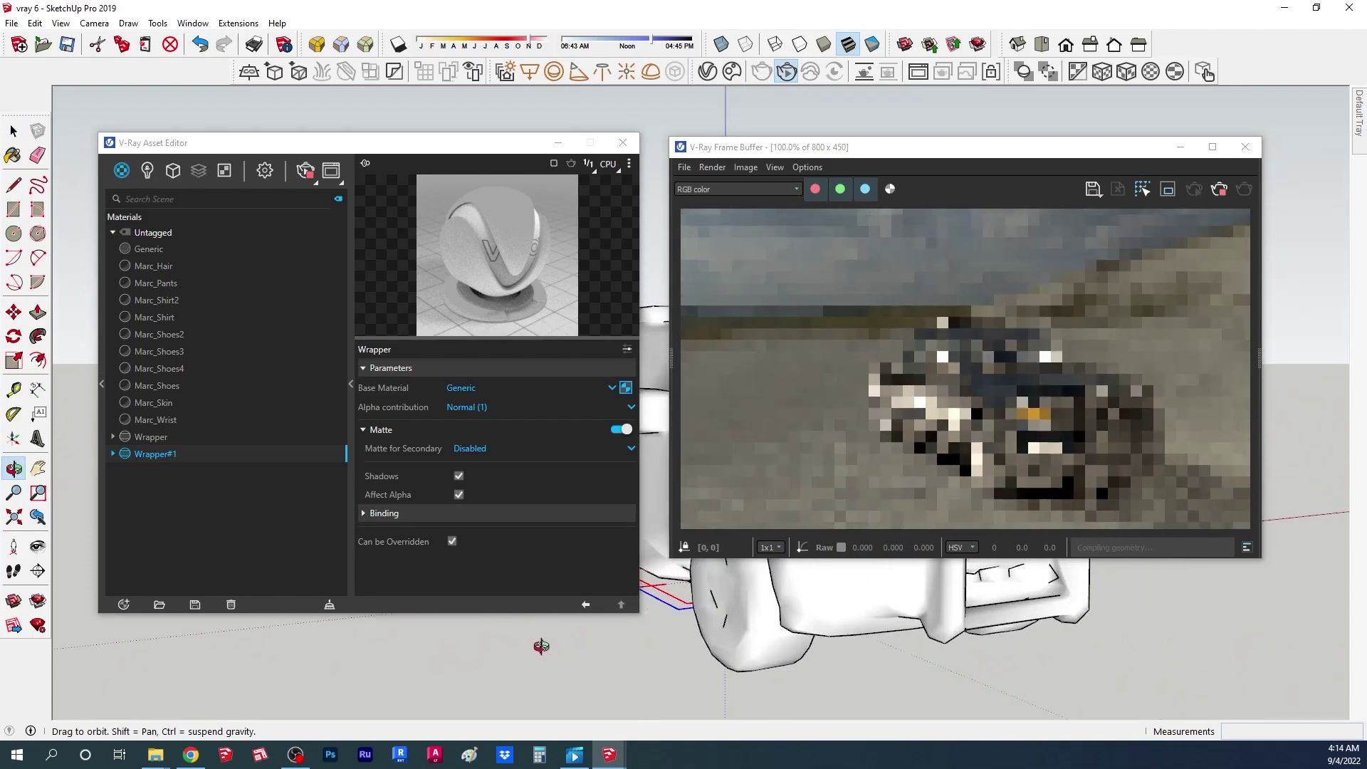
middle_click_drag(372, 641, 203, 646)
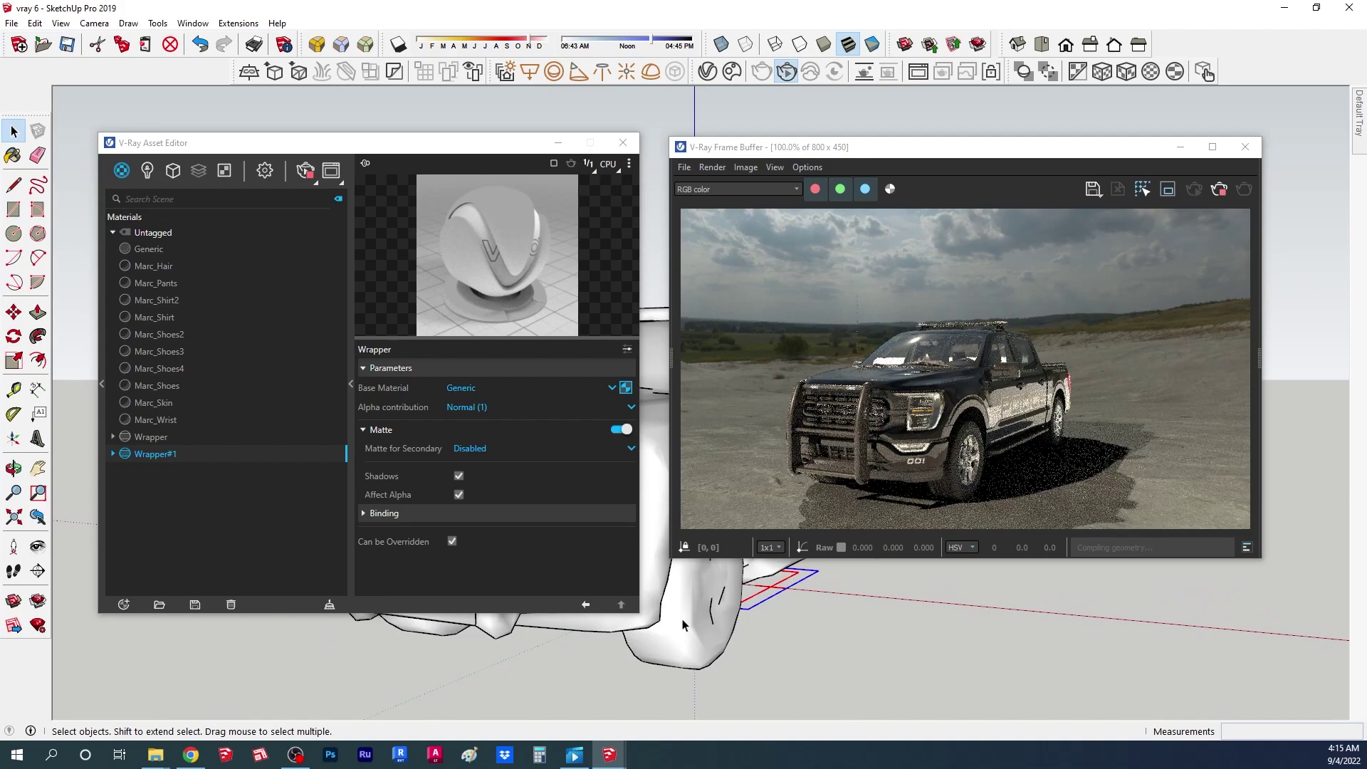
mouse_move(659, 651)
middle_mouse_down()
mouse_move(653, 670)
mouse_move(659, 656)
mouse_move(1083, 668)
mouse_move(1209, 657)
middle_mouse_up()
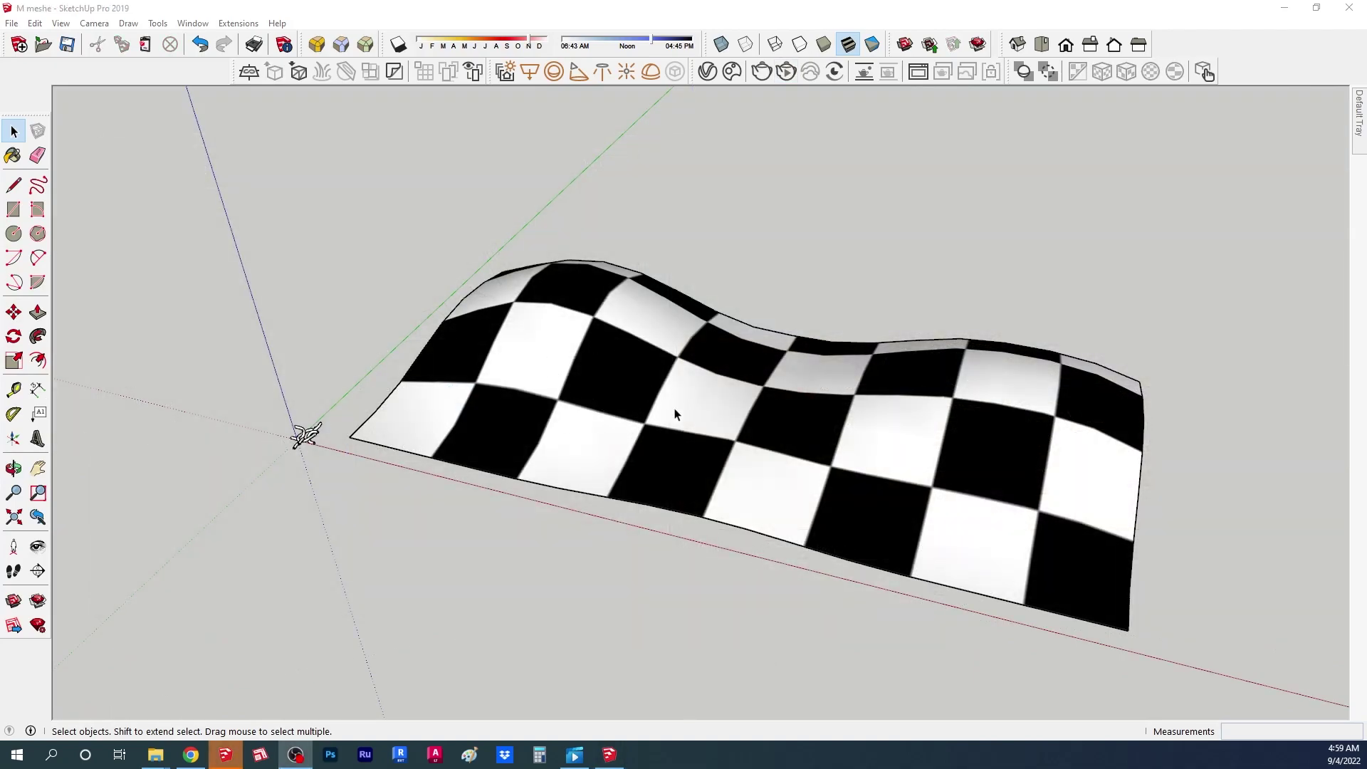
Step: Add a V-Ray Enmesh to the wavy checkered group and start interactive rendering
mouse_move(539, 349)
middle_mouse_down()
mouse_move(488, 289)
mouse_move(510, 296)
mouse_move(544, 364)
middle_mouse_up()
middle_click_drag(484, 426, 556, 485)
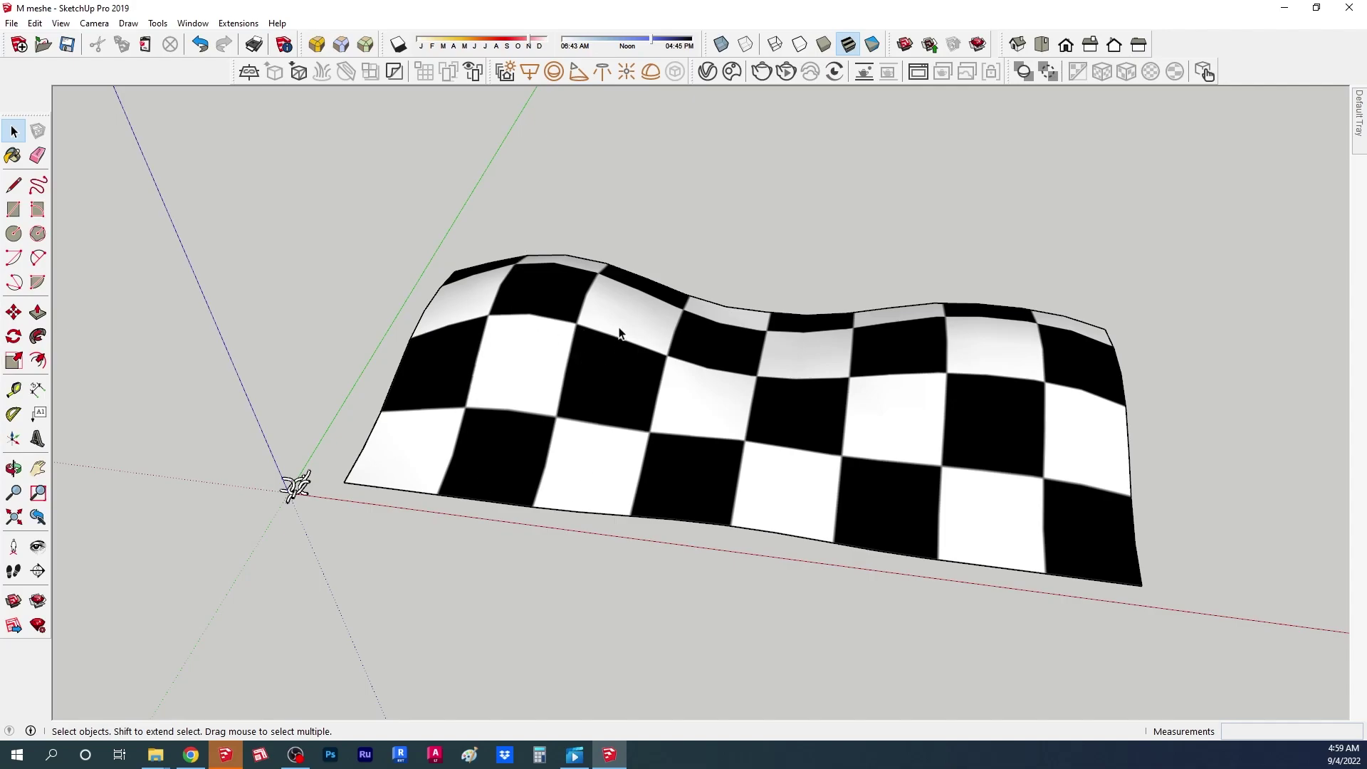
middle_click_drag(691, 414, 616, 409)
scroll(313, 470, "up", 6)
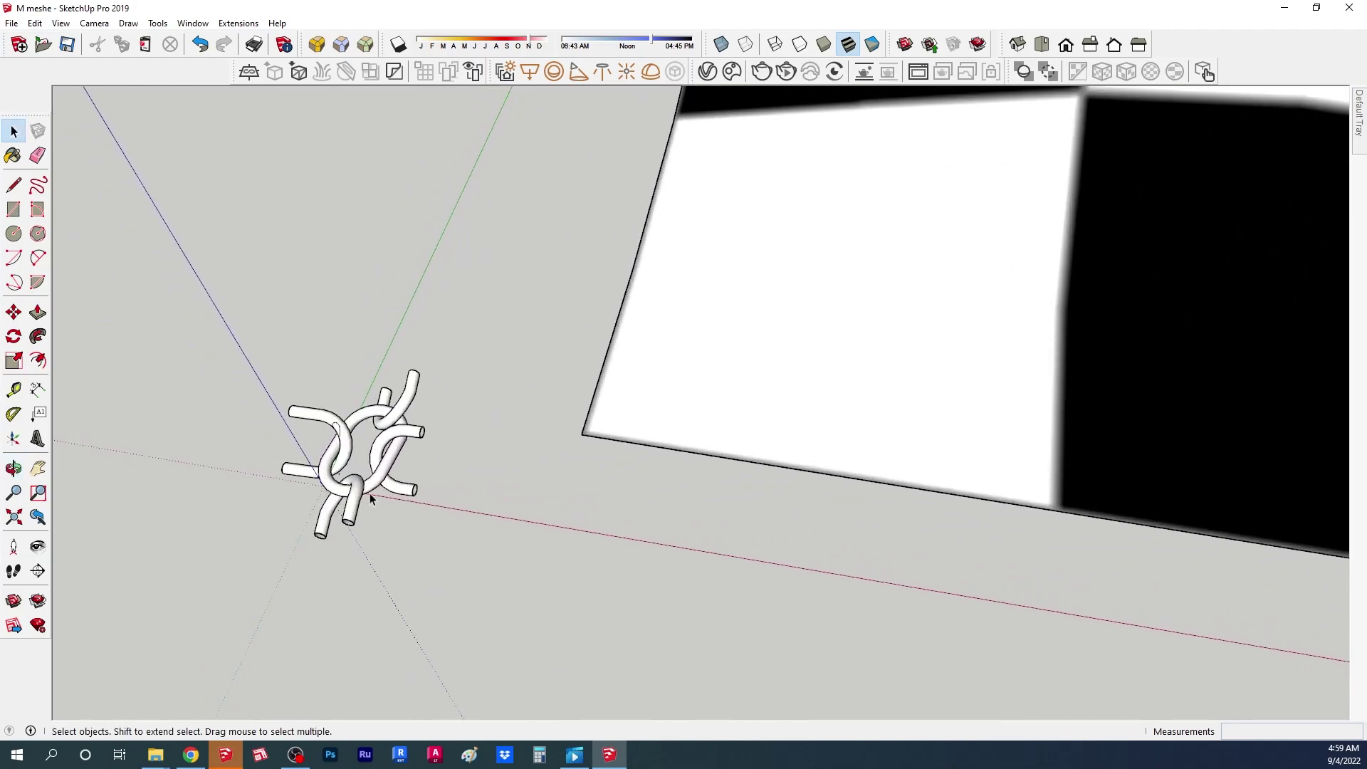
scroll(259, 431, "down", 8)
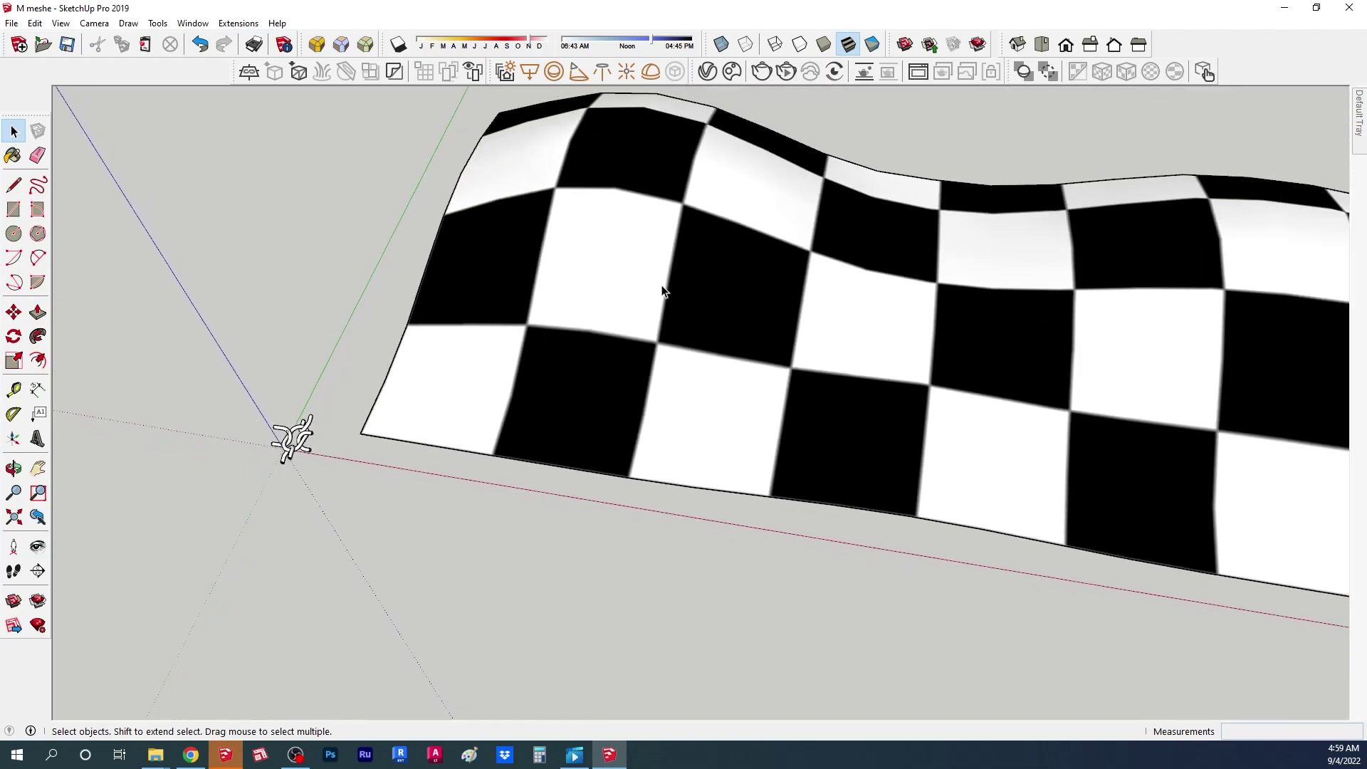
left_click(663, 291)
scroll(384, 324, "down", 3)
scroll(682, 306, "up", 3)
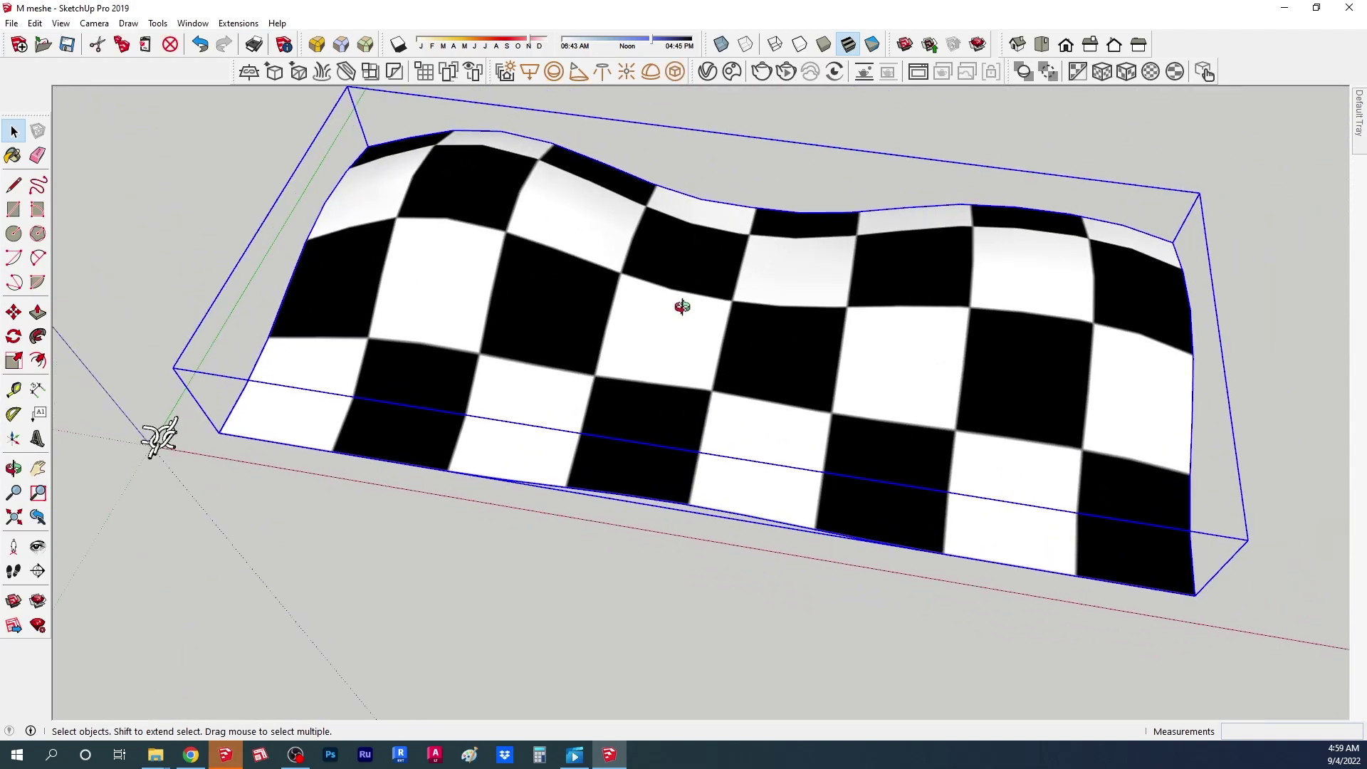
mouse_move(682, 307)
middle_mouse_down()
mouse_move(638, 263)
mouse_move(650, 290)
middle_mouse_up()
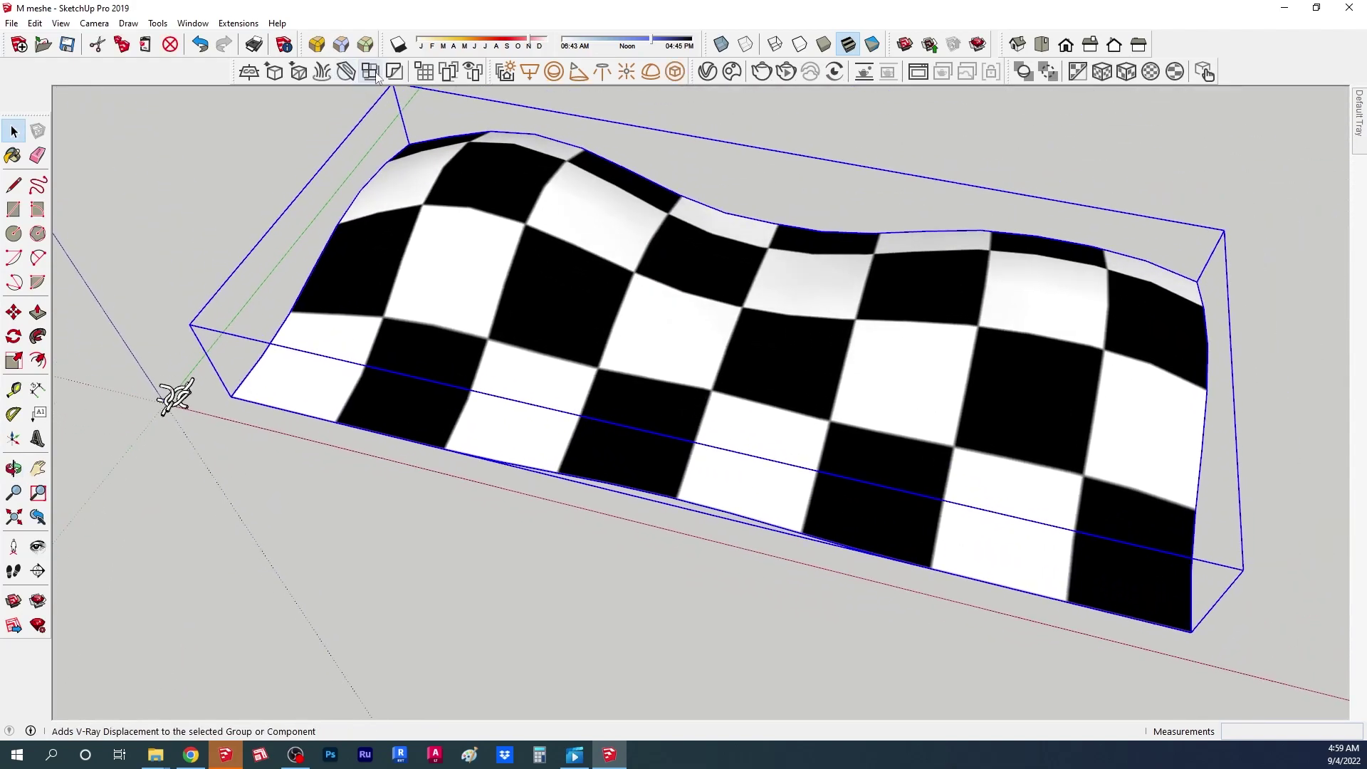
left_click(426, 71)
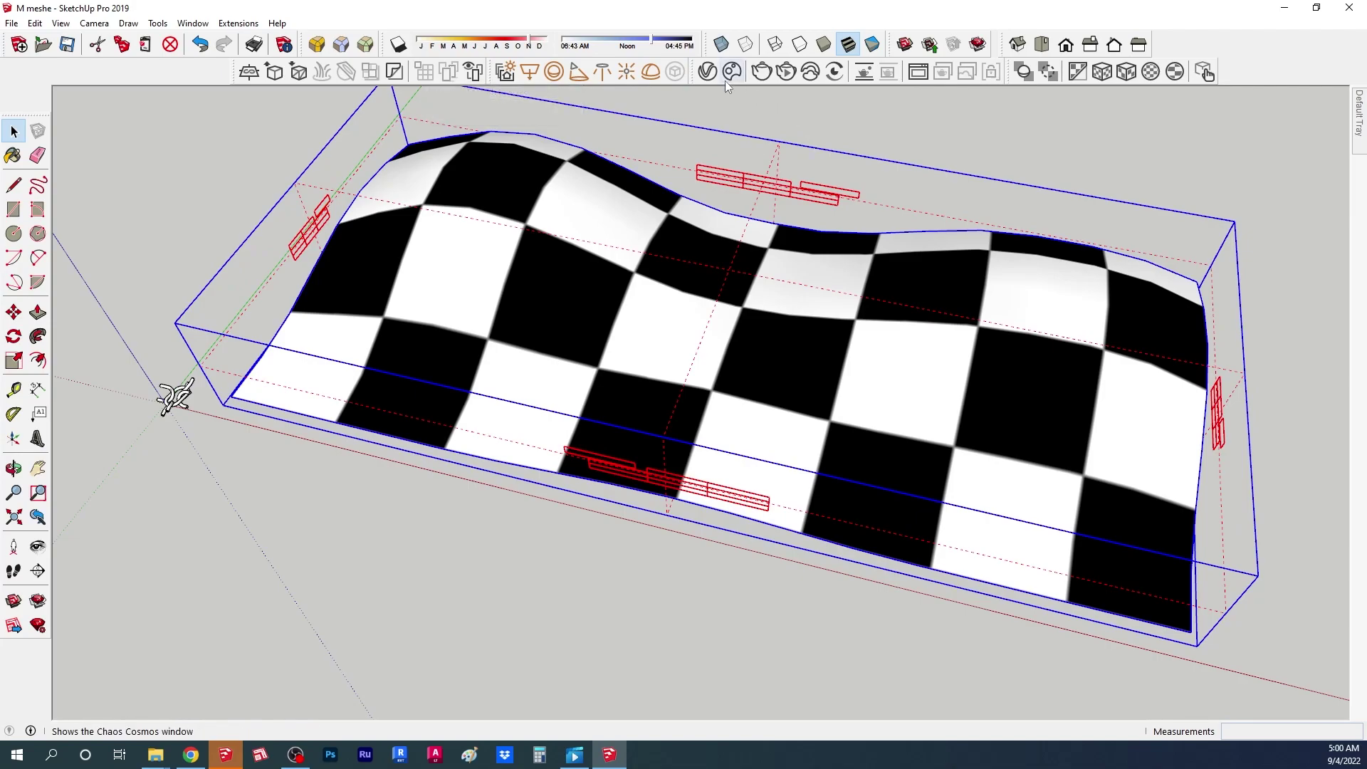
left_click(785, 72)
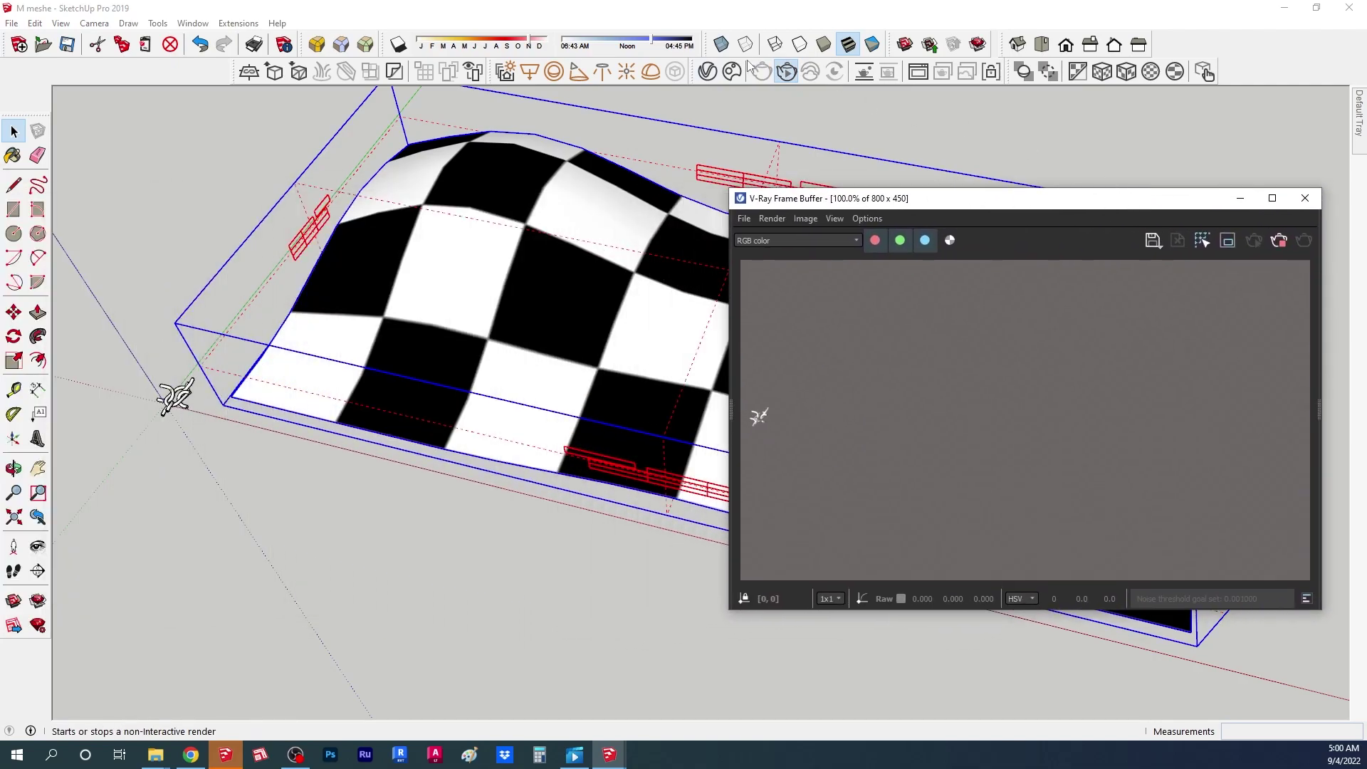
Step: Add the chain group Group#2-15169 to the Enmesh geometry asset and inspect the chain-link render
left_click(707, 72)
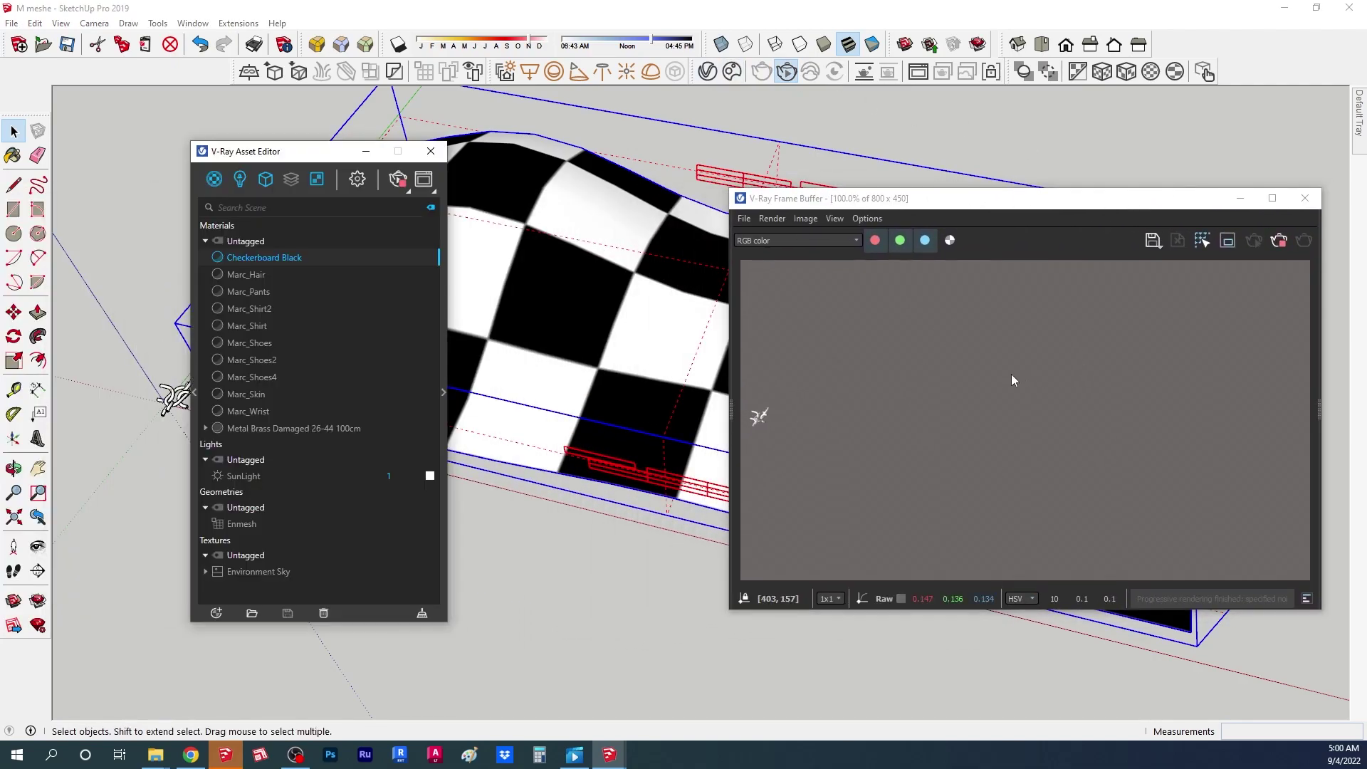
left_click(236, 525)
left_click(443, 388)
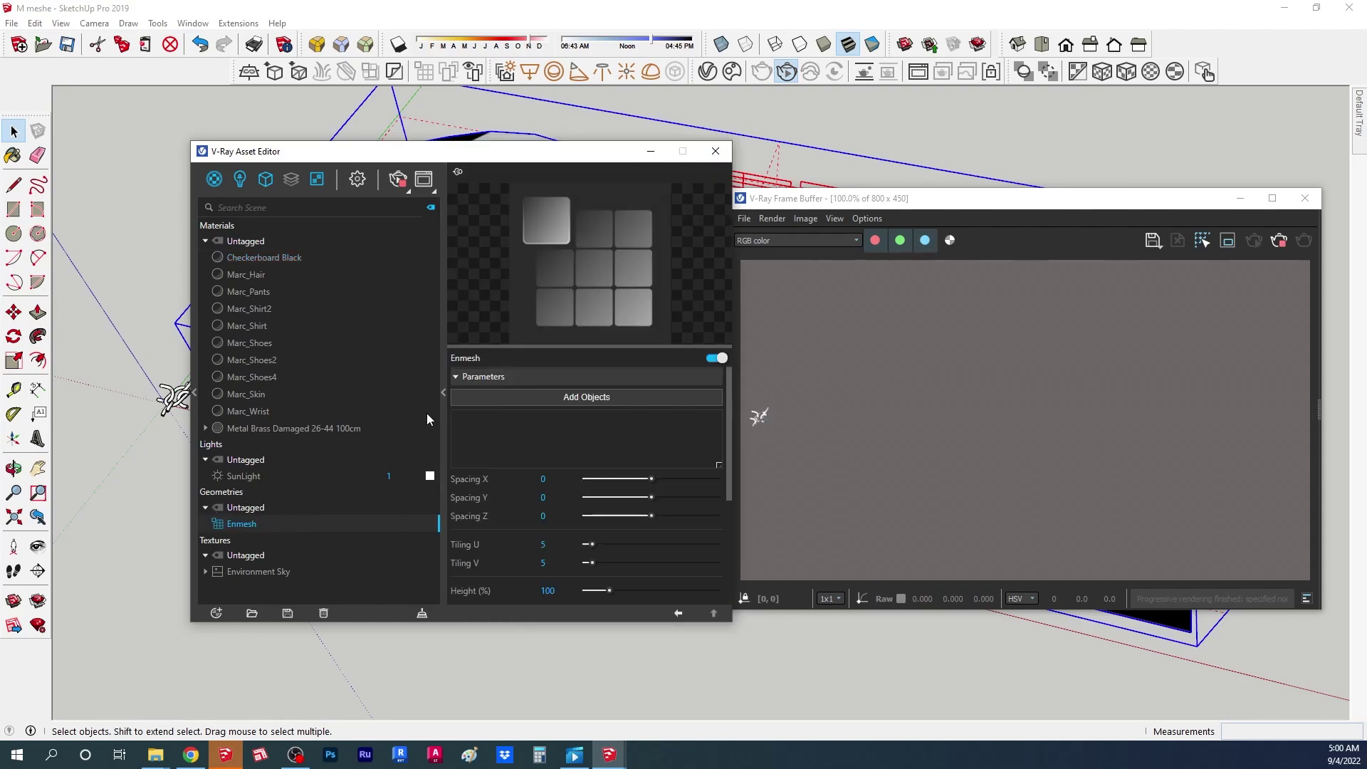
left_click(170, 403)
left_click(170, 405)
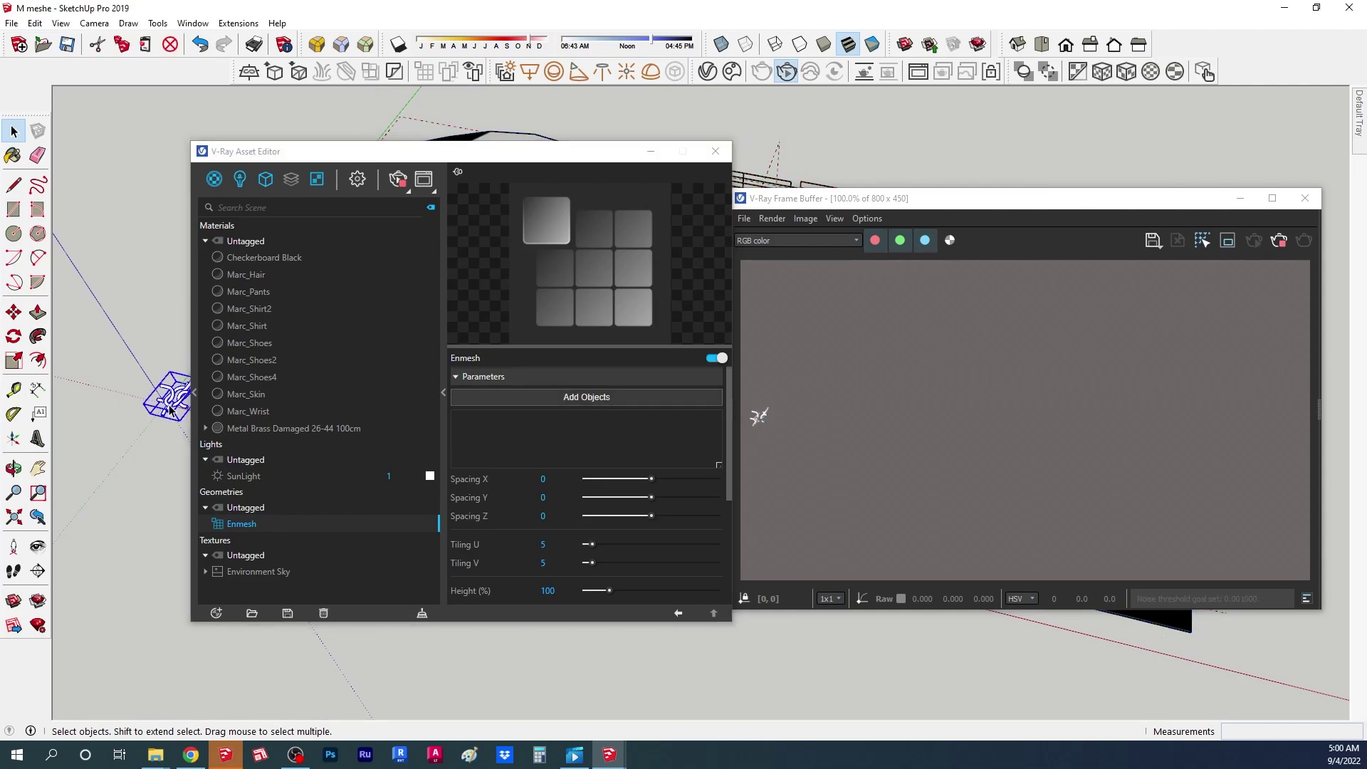
left_click(548, 400)
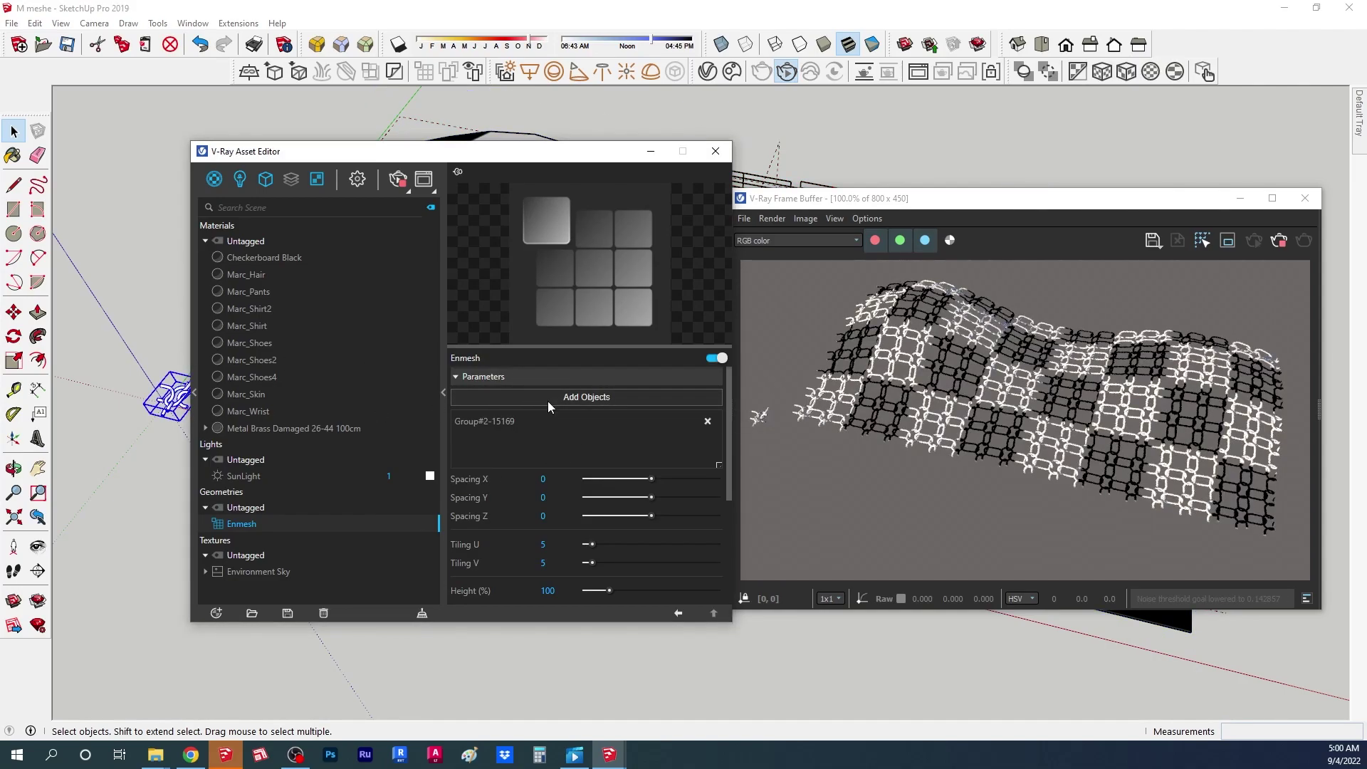
scroll(1180, 397, "up", 1)
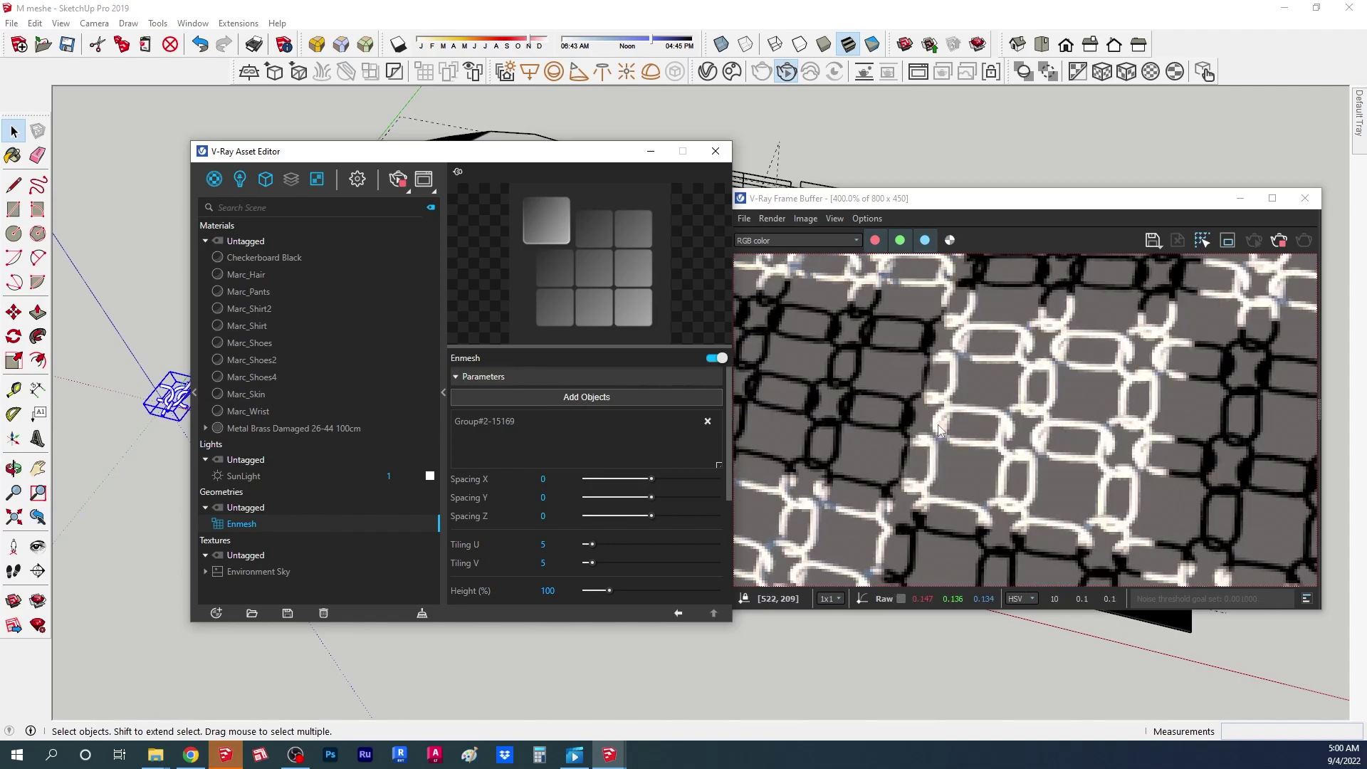
middle_click_drag(1179, 398, 841, 416)
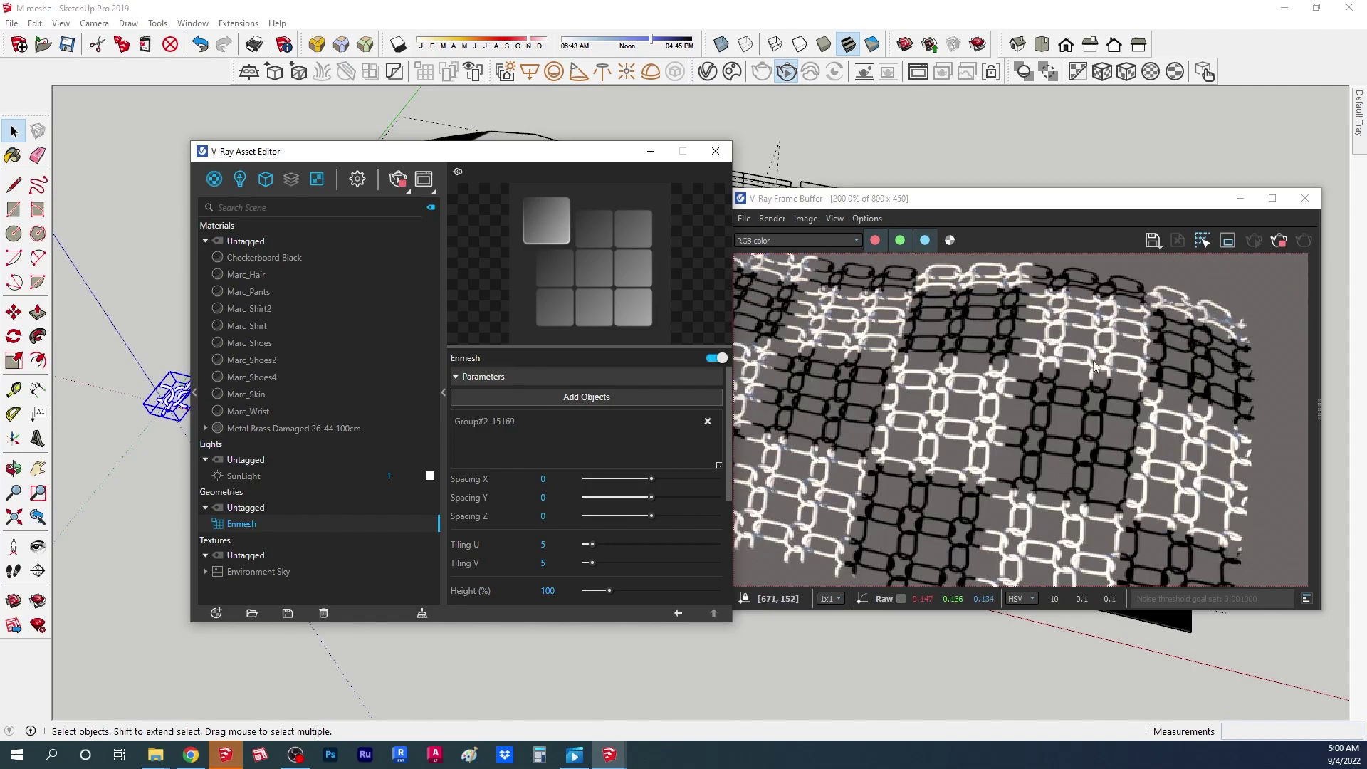
scroll(993, 408, "down", 1)
scroll(990, 411, "up", 1)
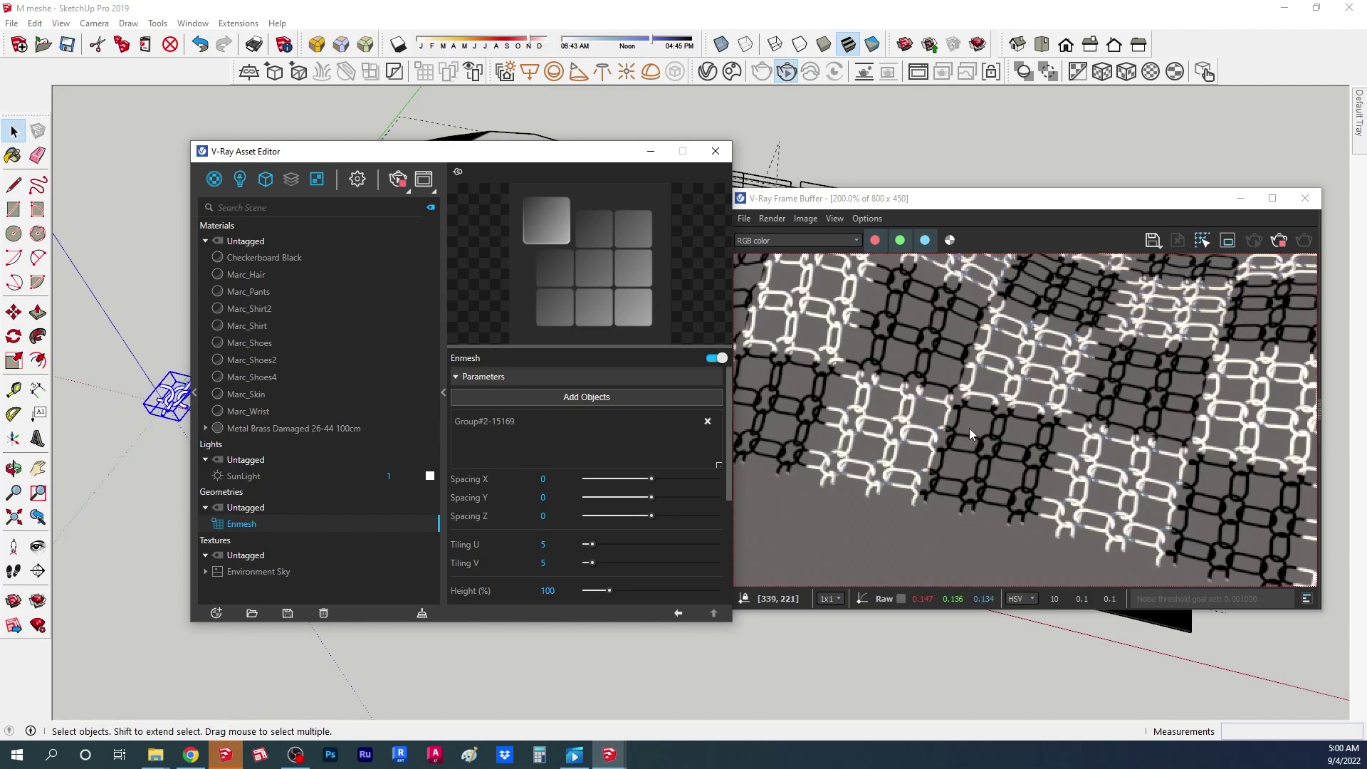
mouse_move(904, 631)
middle_mouse_down()
mouse_move(894, 651)
mouse_move(894, 571)
mouse_move(736, 510)
mouse_move(709, 481)
mouse_move(704, 541)
middle_mouse_up()
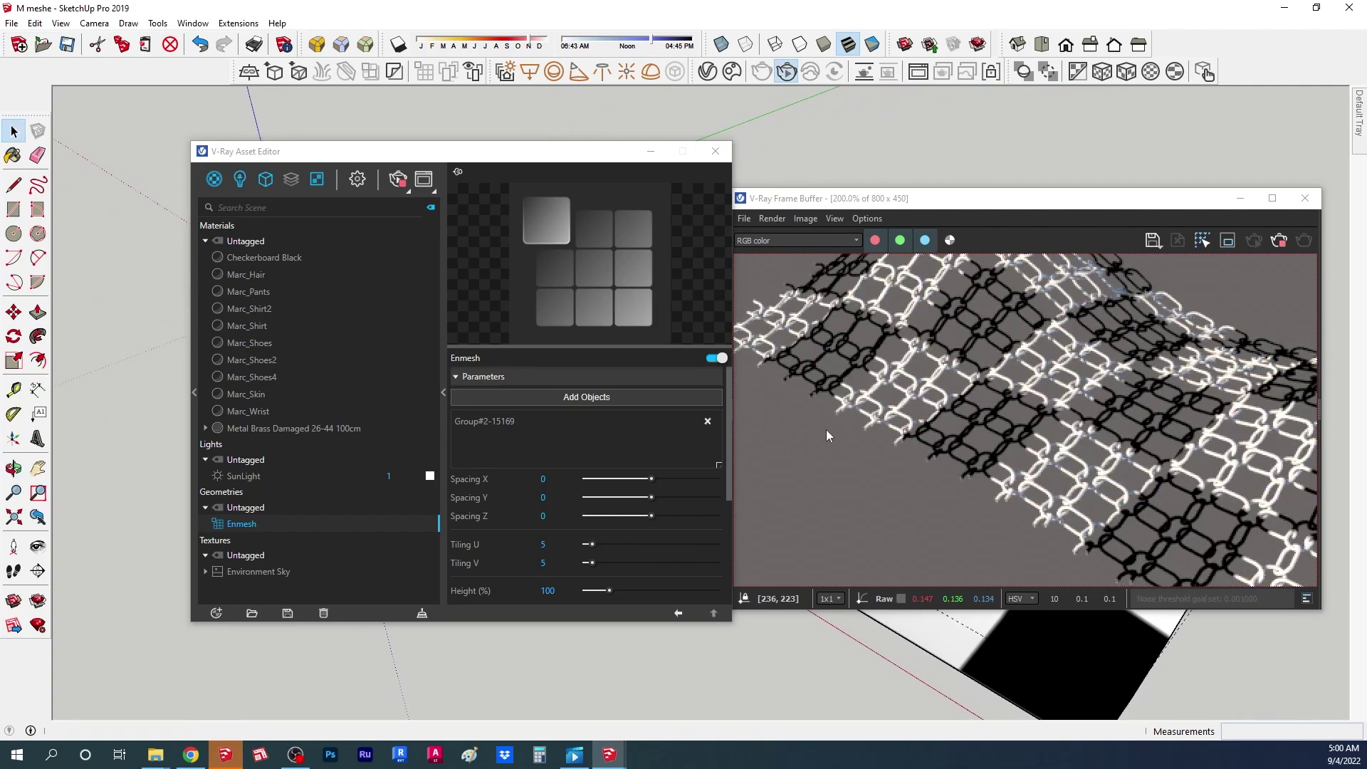
Step: Set the Enmesh Tiling U and Tiling V values to 10
left_click_drag(591, 544, 600, 545)
left_click(573, 544)
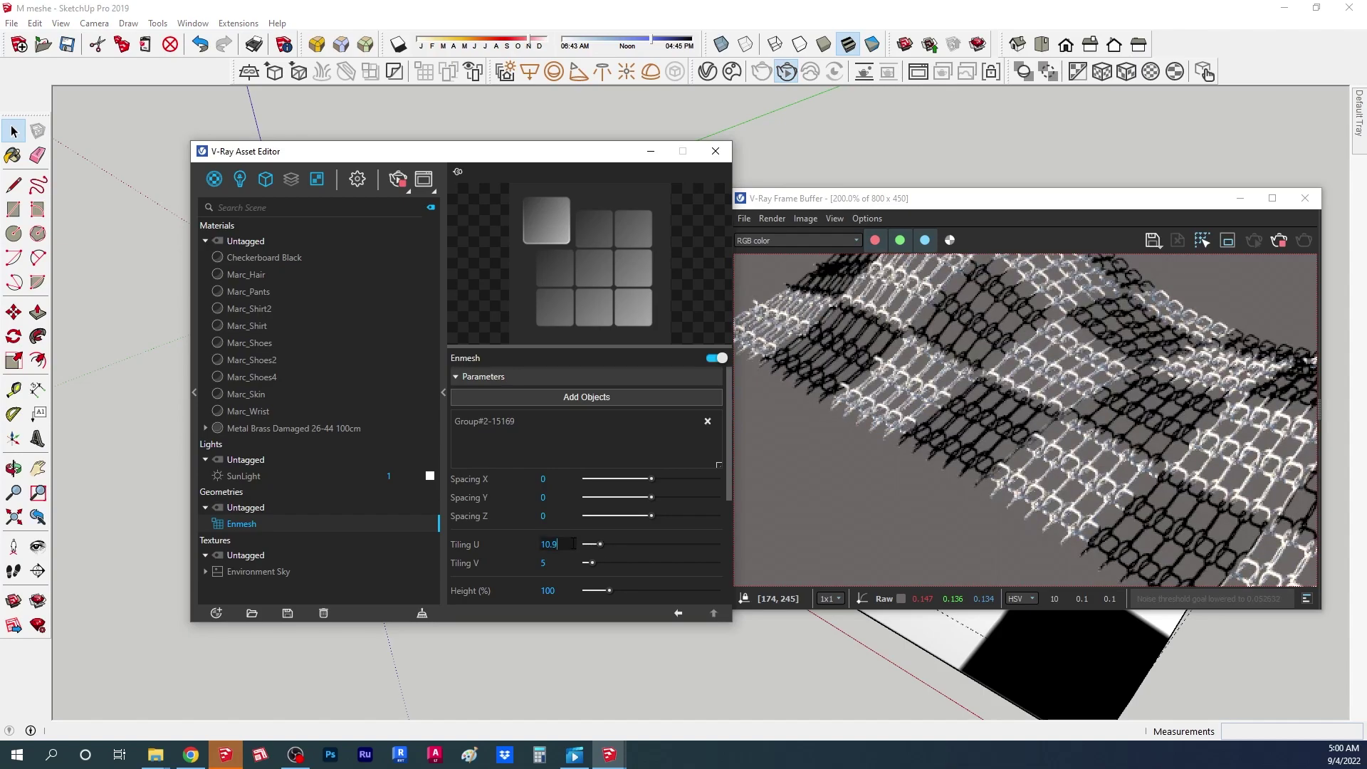
type("10")
key("Tab")
type("100")
key("BackSpace")
key("Return")
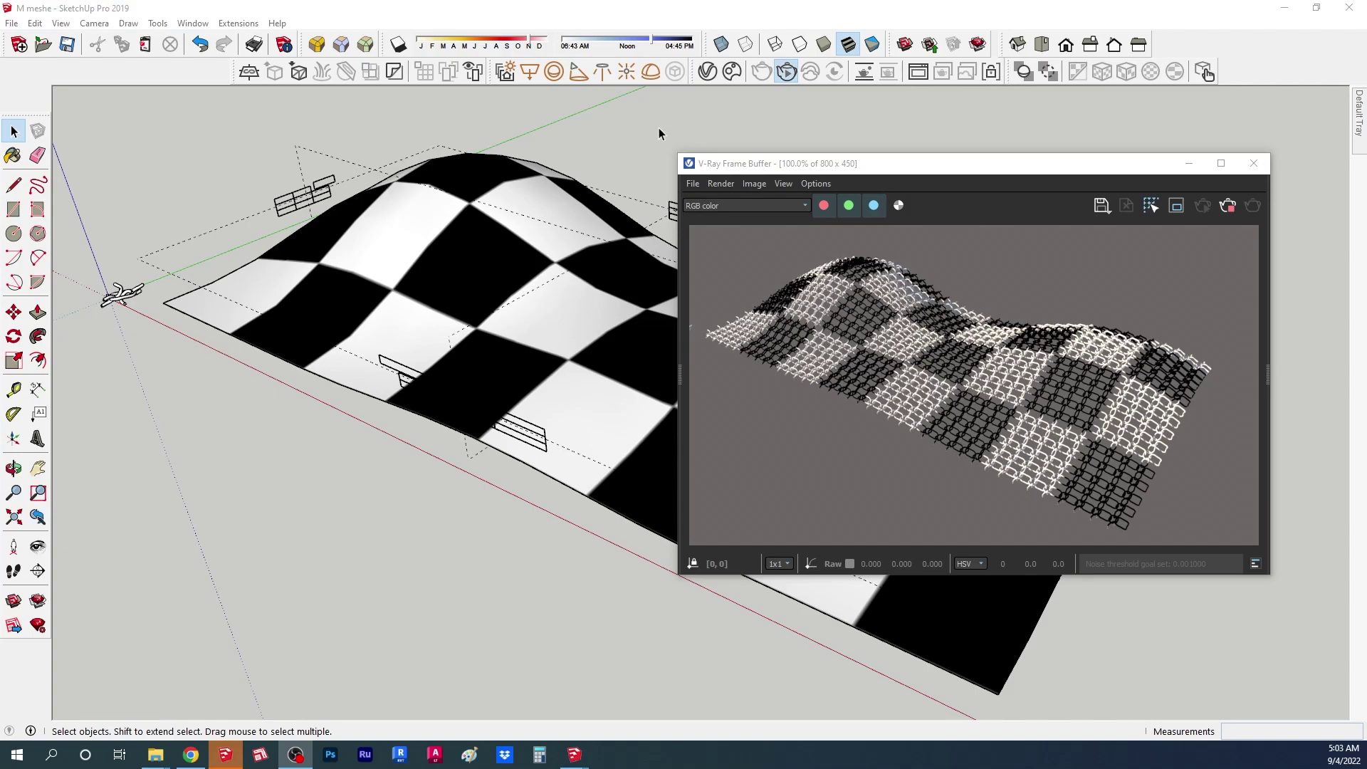
Step: Browse the Materials category in the Chaos Cosmos browser
left_click(709, 74)
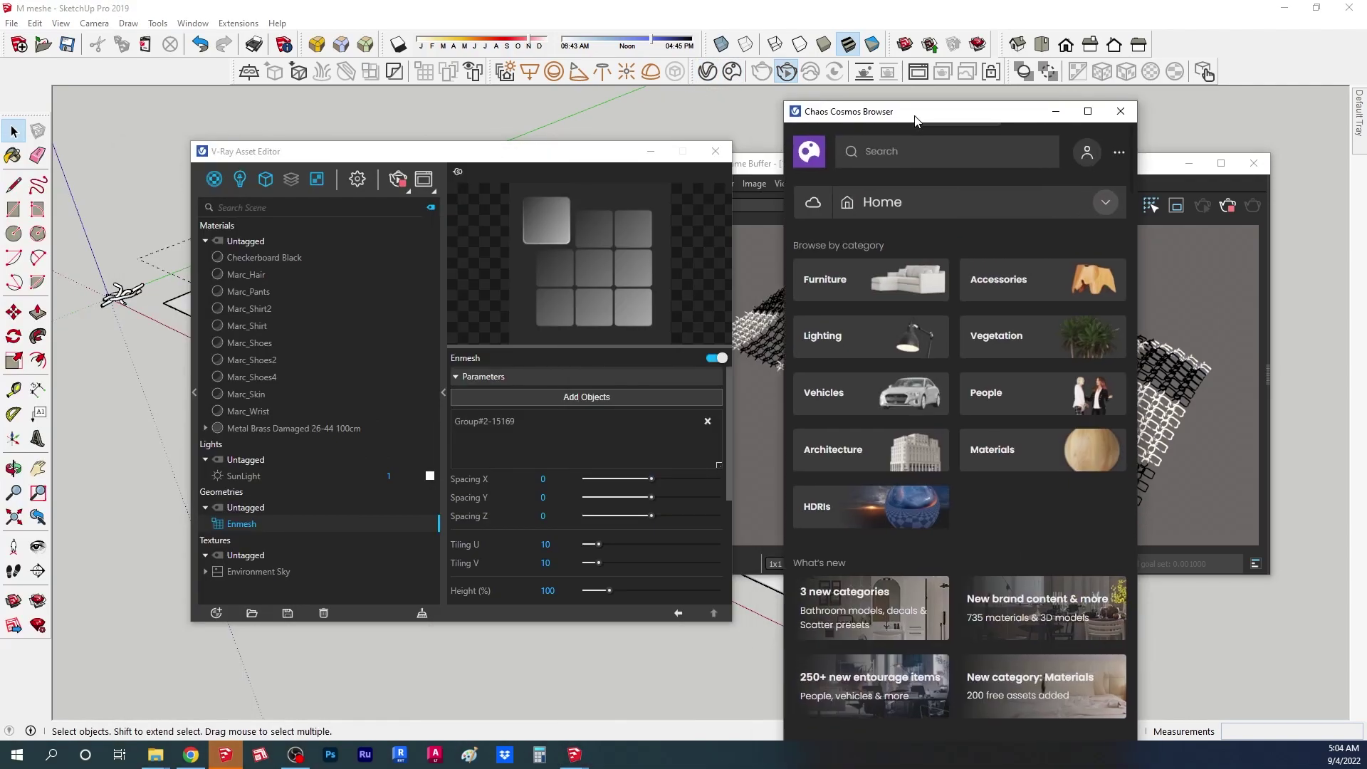
left_click_drag(919, 108, 549, 64)
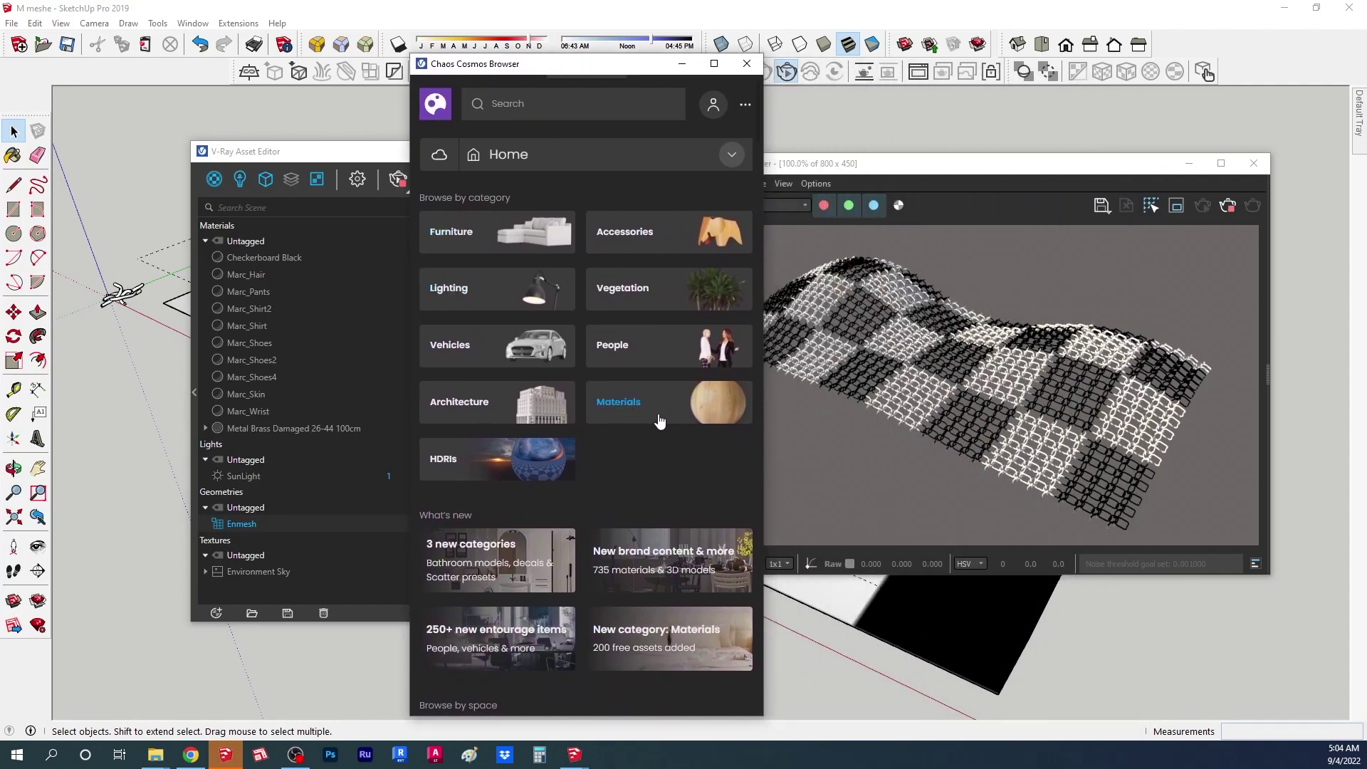
left_click(624, 408)
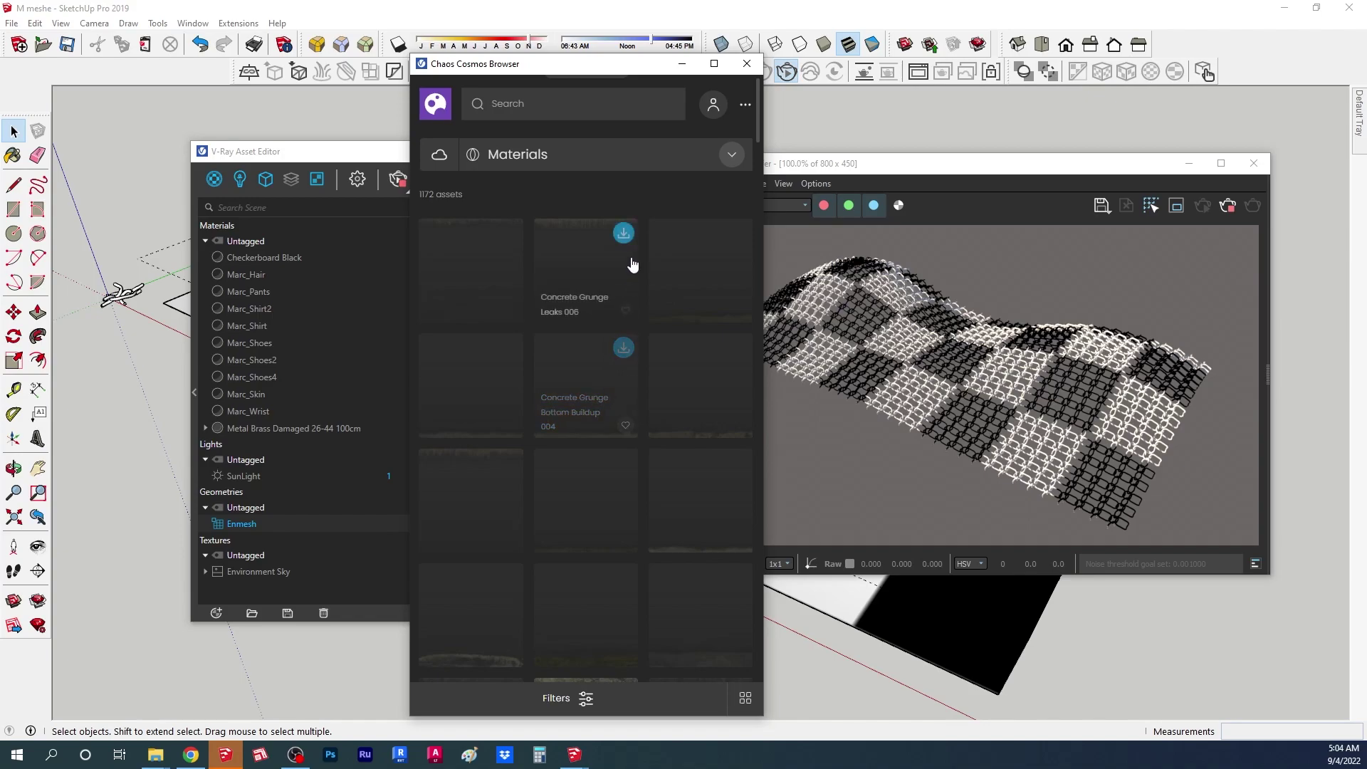
scroll(631, 271, "down", 5)
scroll(590, 338, "down", 10)
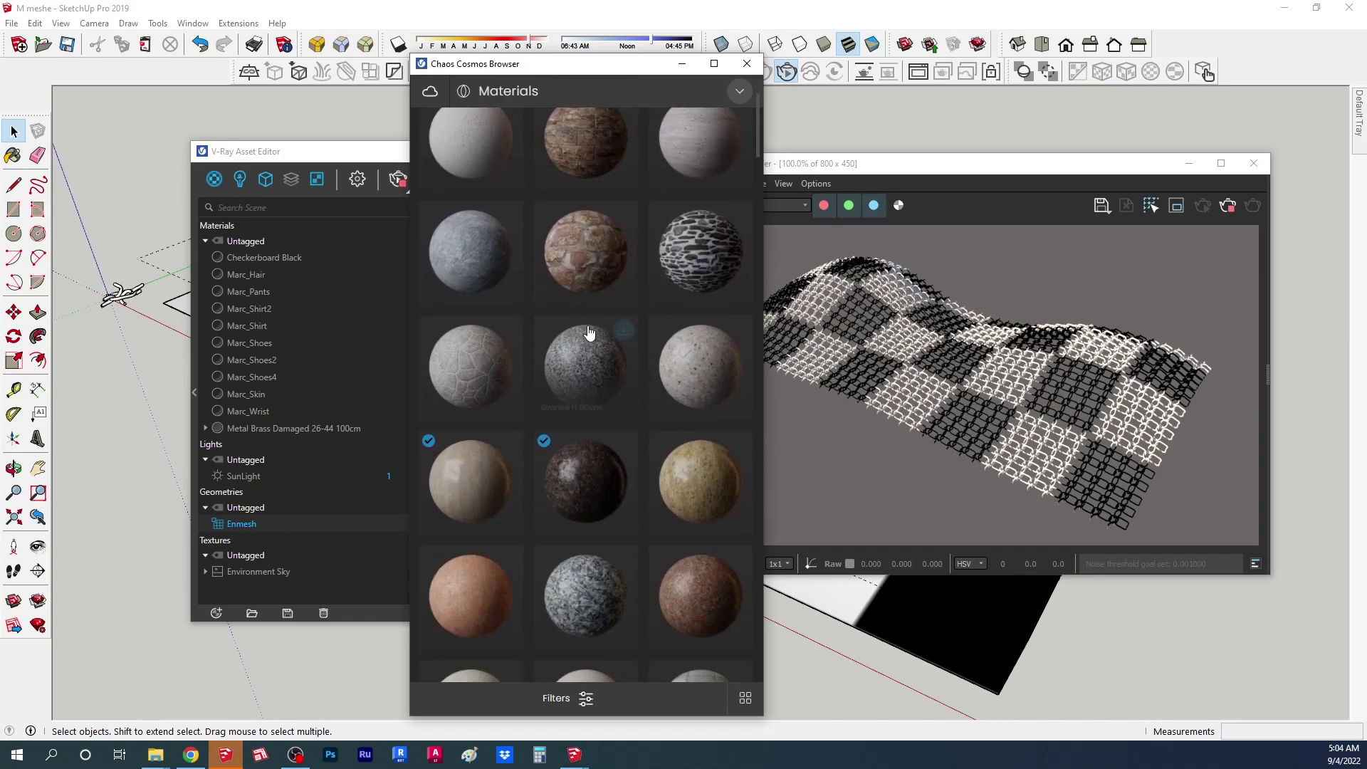
scroll(588, 333, "down", 6)
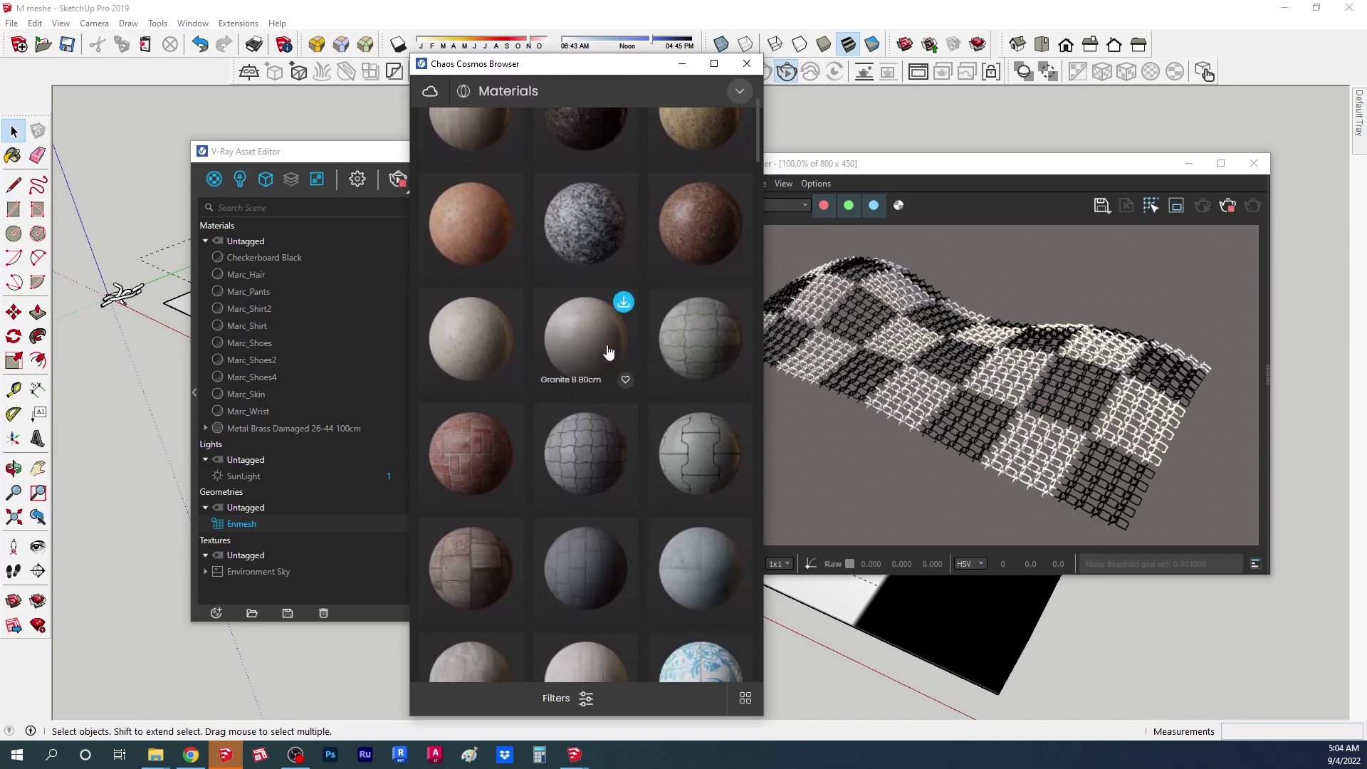
scroll(607, 347, "down", 3)
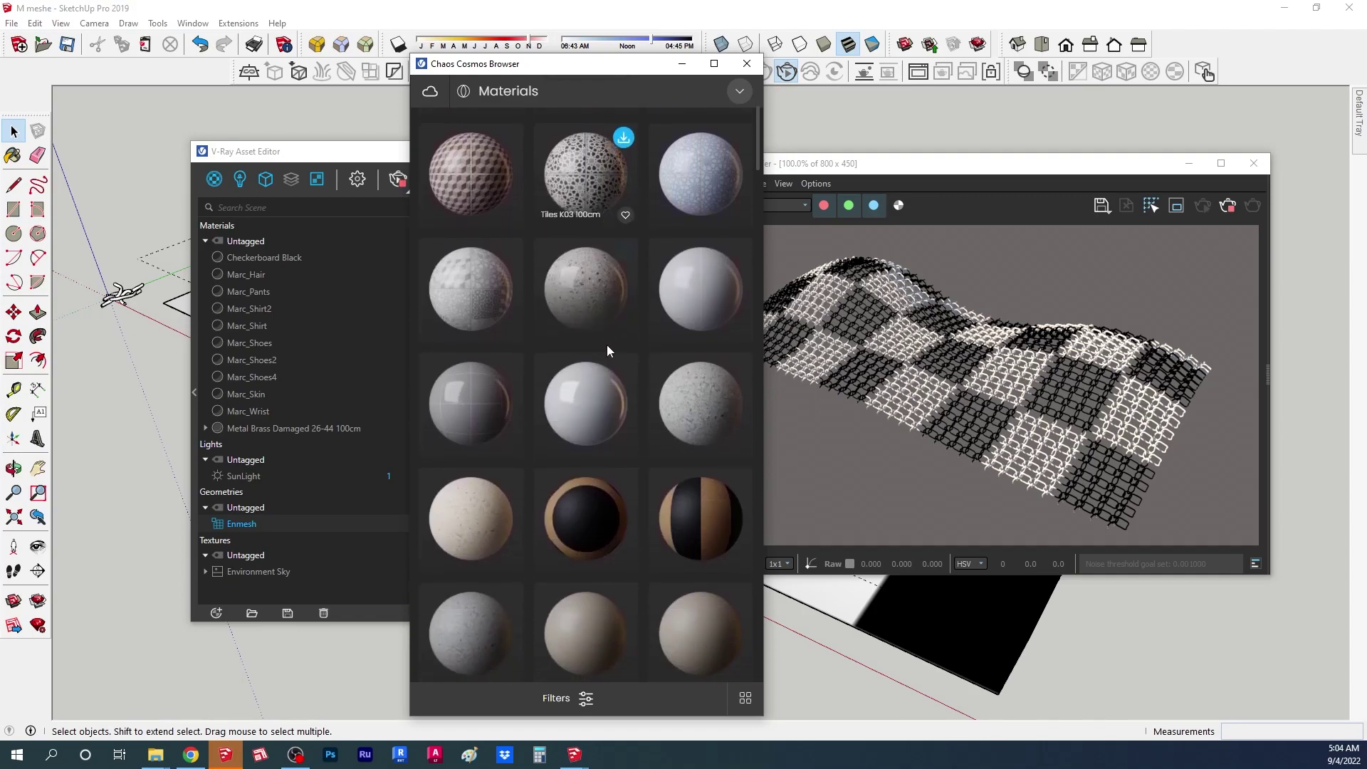
Step: Paint the Metal Brass Damaged 26-44 100cm material onto the chain-link mesh
left_click(683, 65)
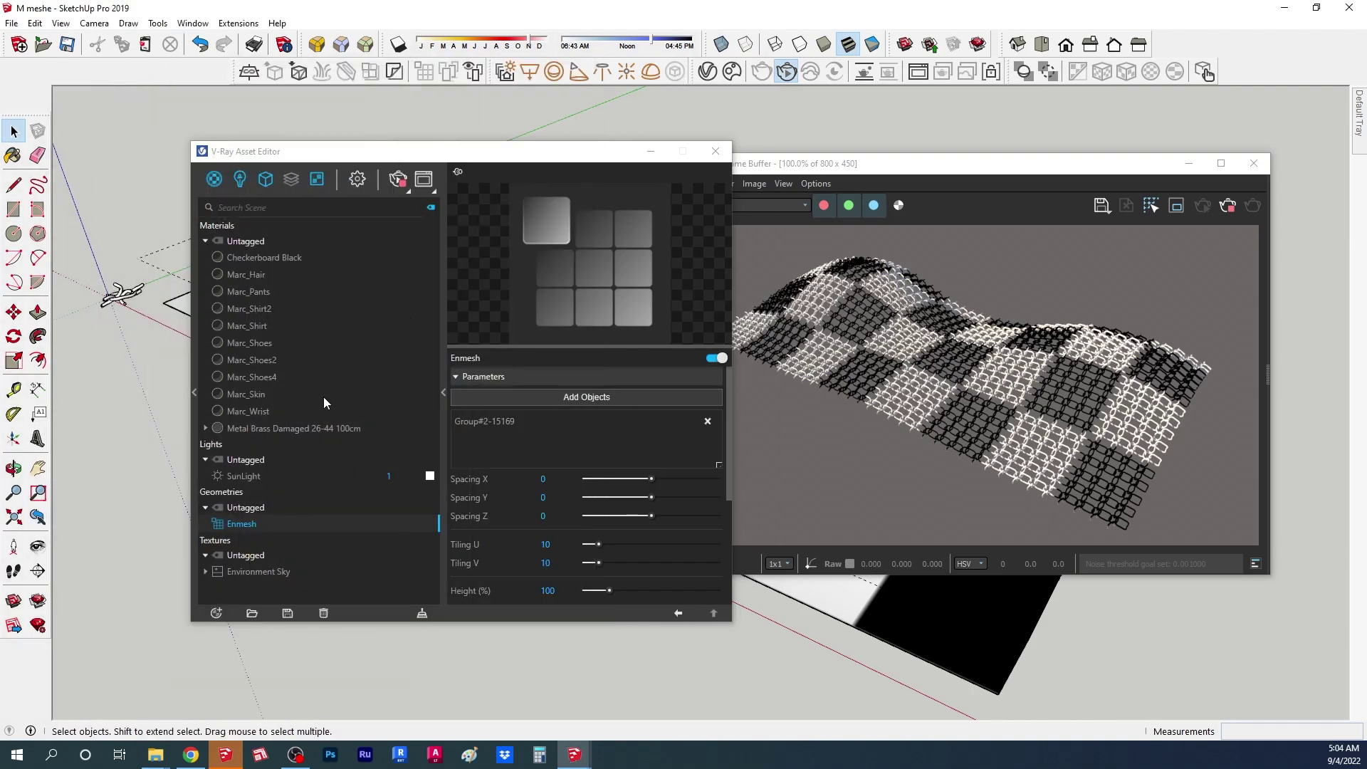
left_click(305, 430)
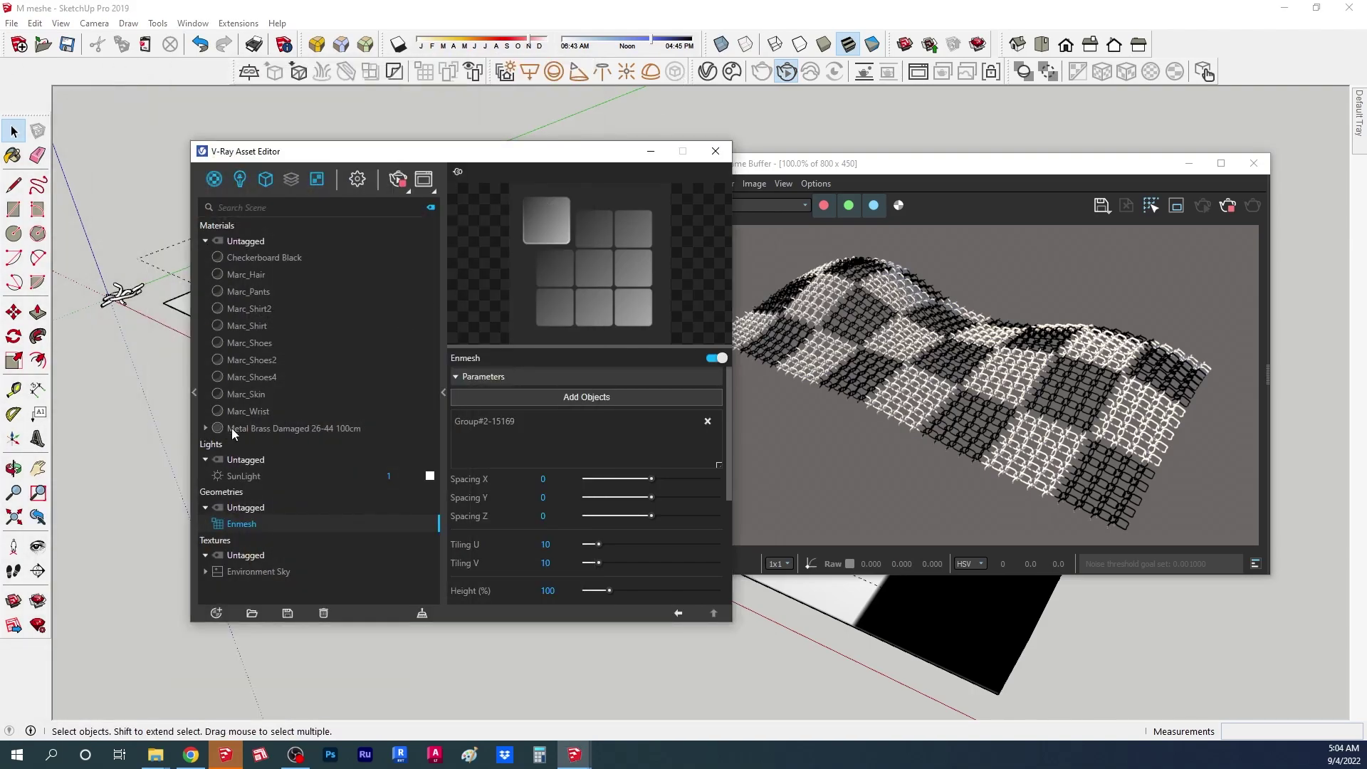
left_click(252, 430)
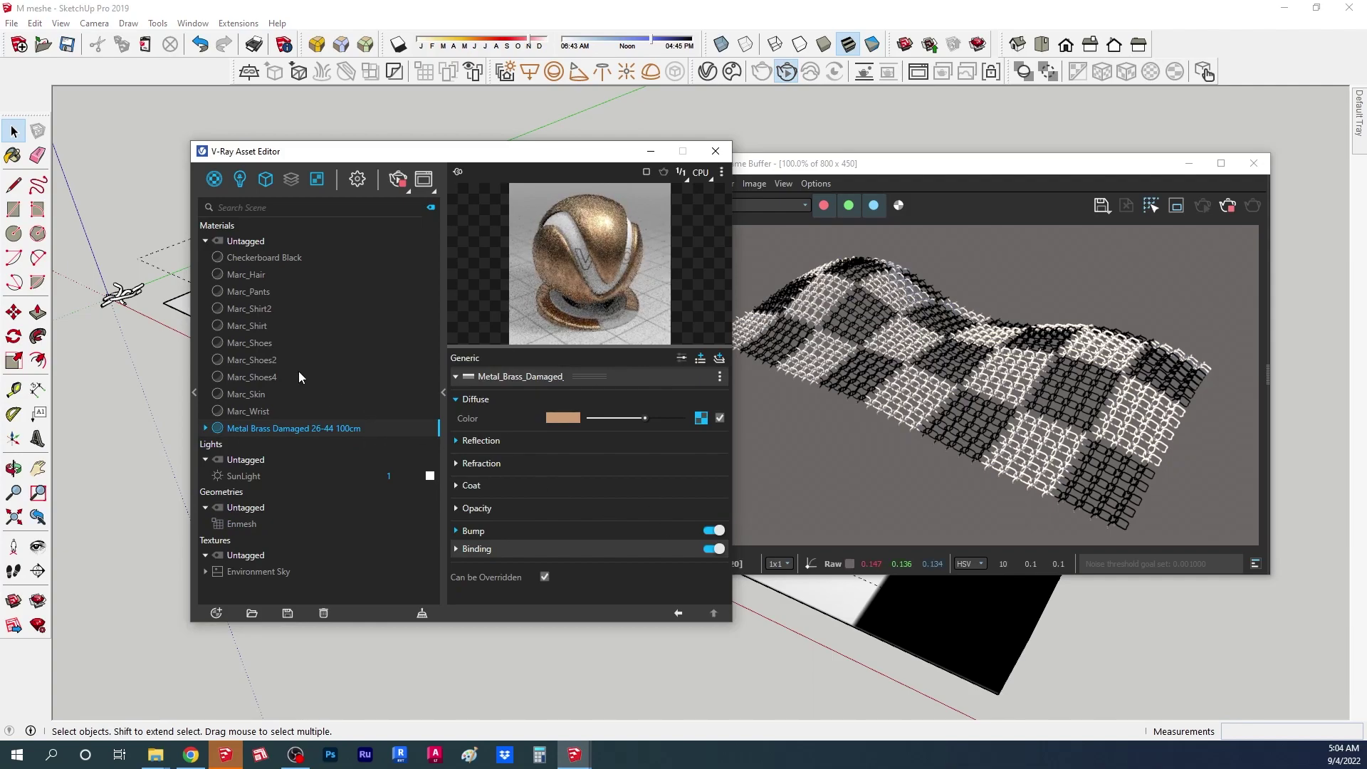
left_click(13, 155)
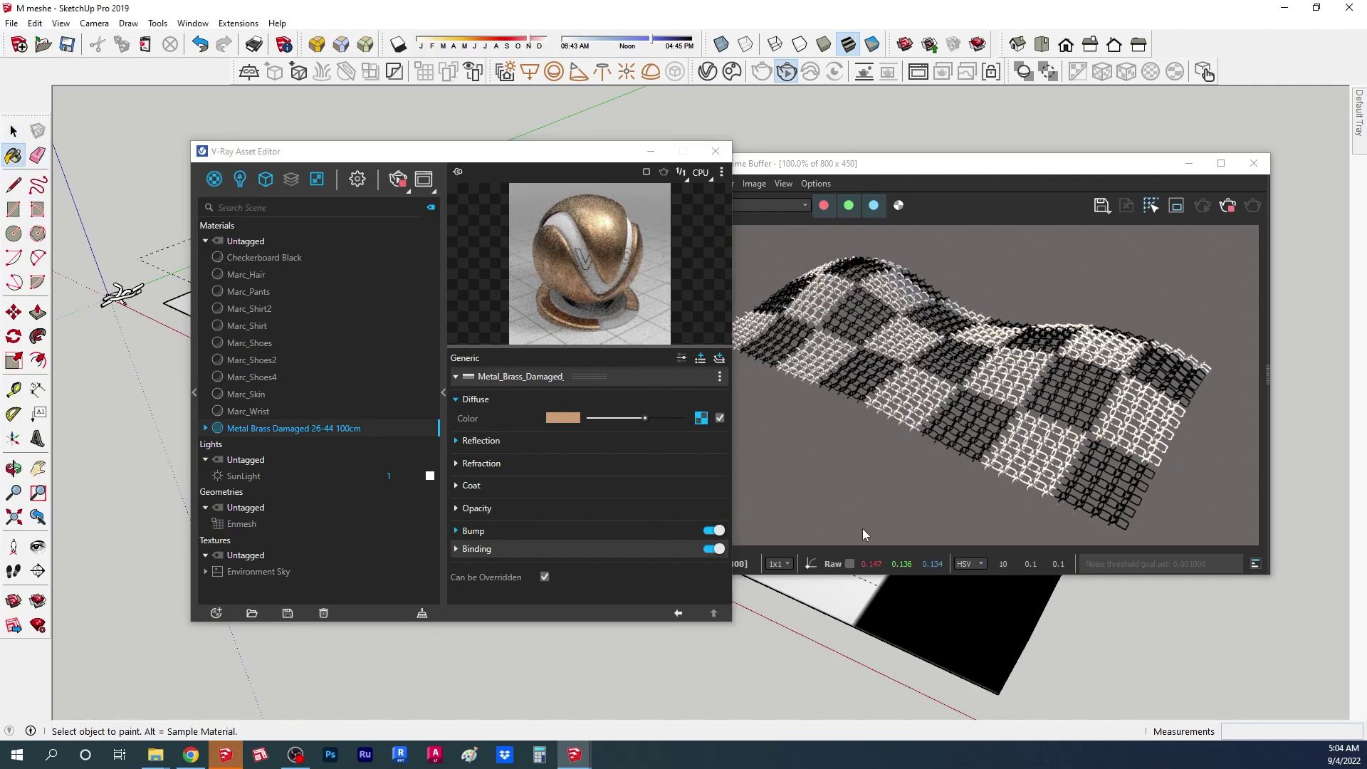
left_click(869, 583)
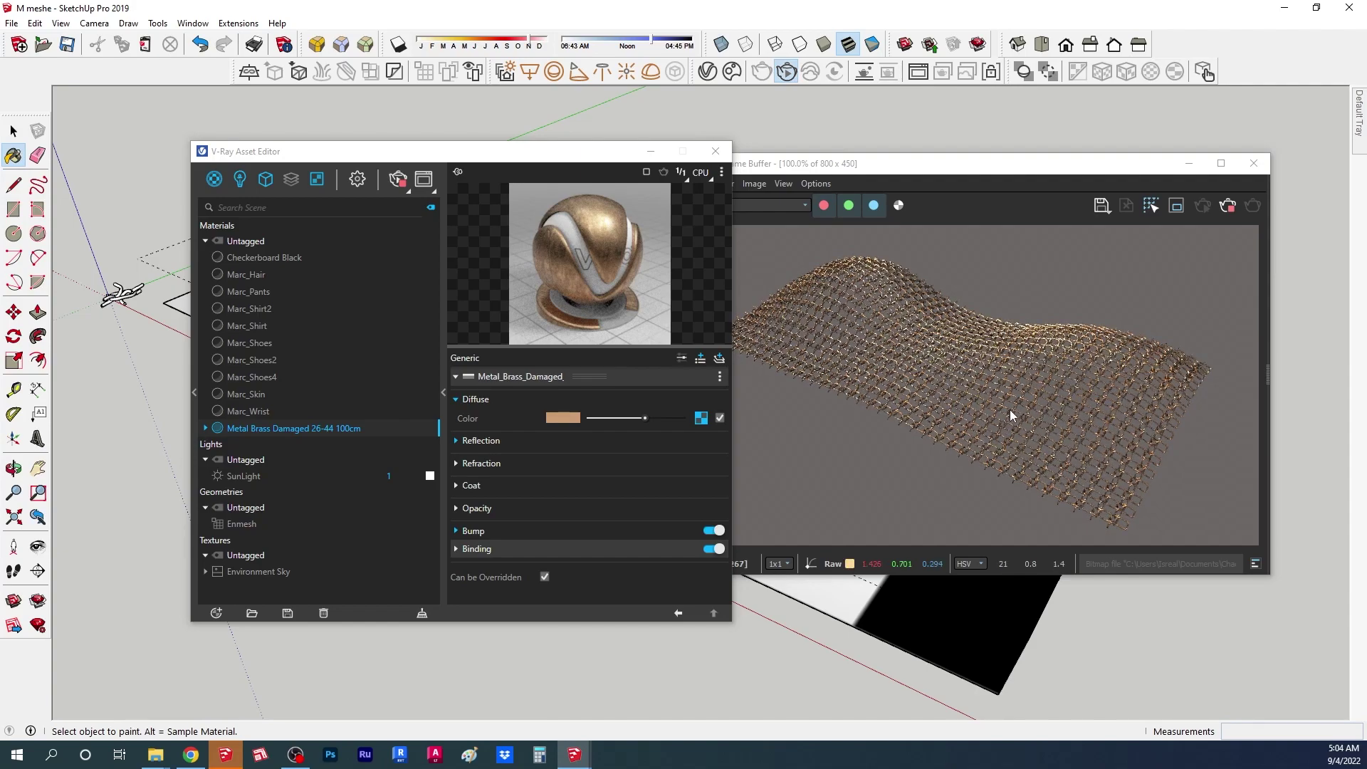
scroll(926, 594, "up", 5)
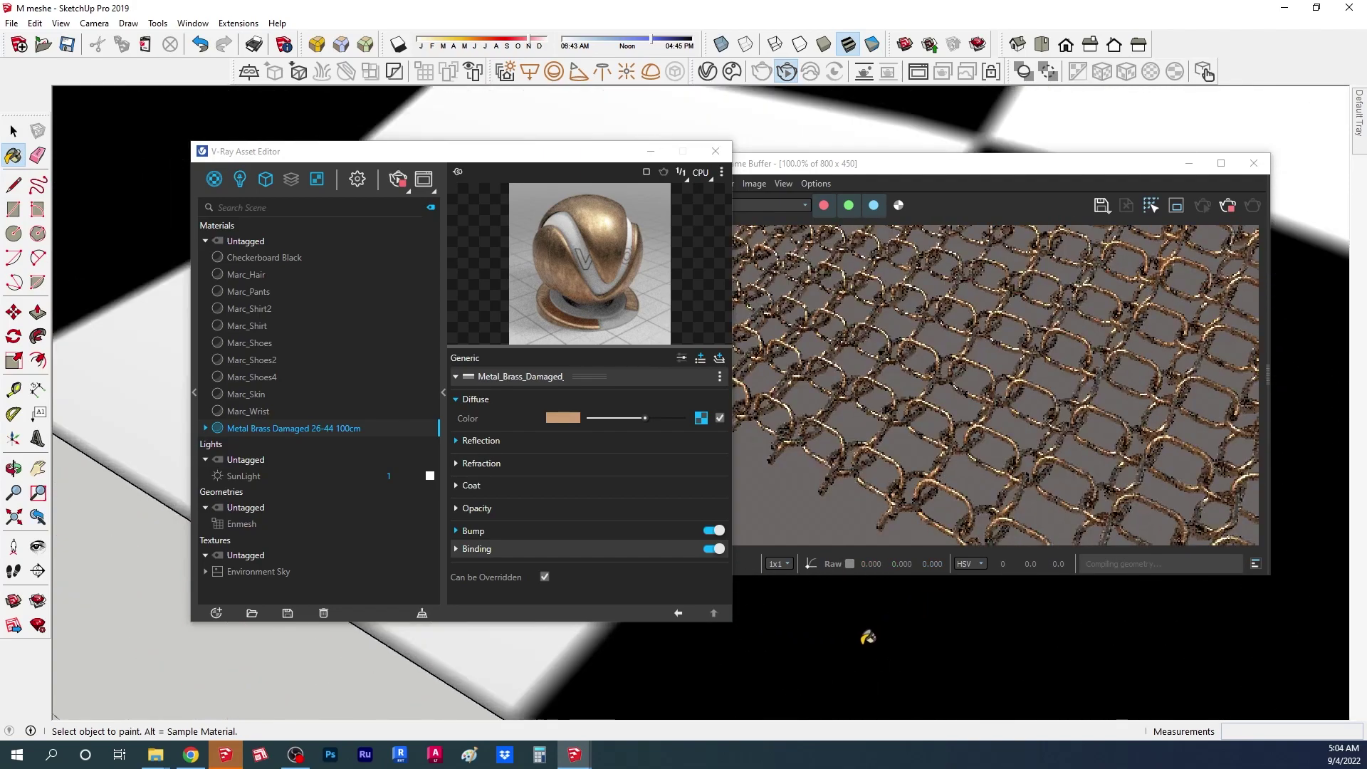
scroll(866, 638, "up", 2)
mouse_move(864, 639)
middle_mouse_down()
mouse_move(732, 610)
mouse_move(745, 588)
middle_mouse_up()
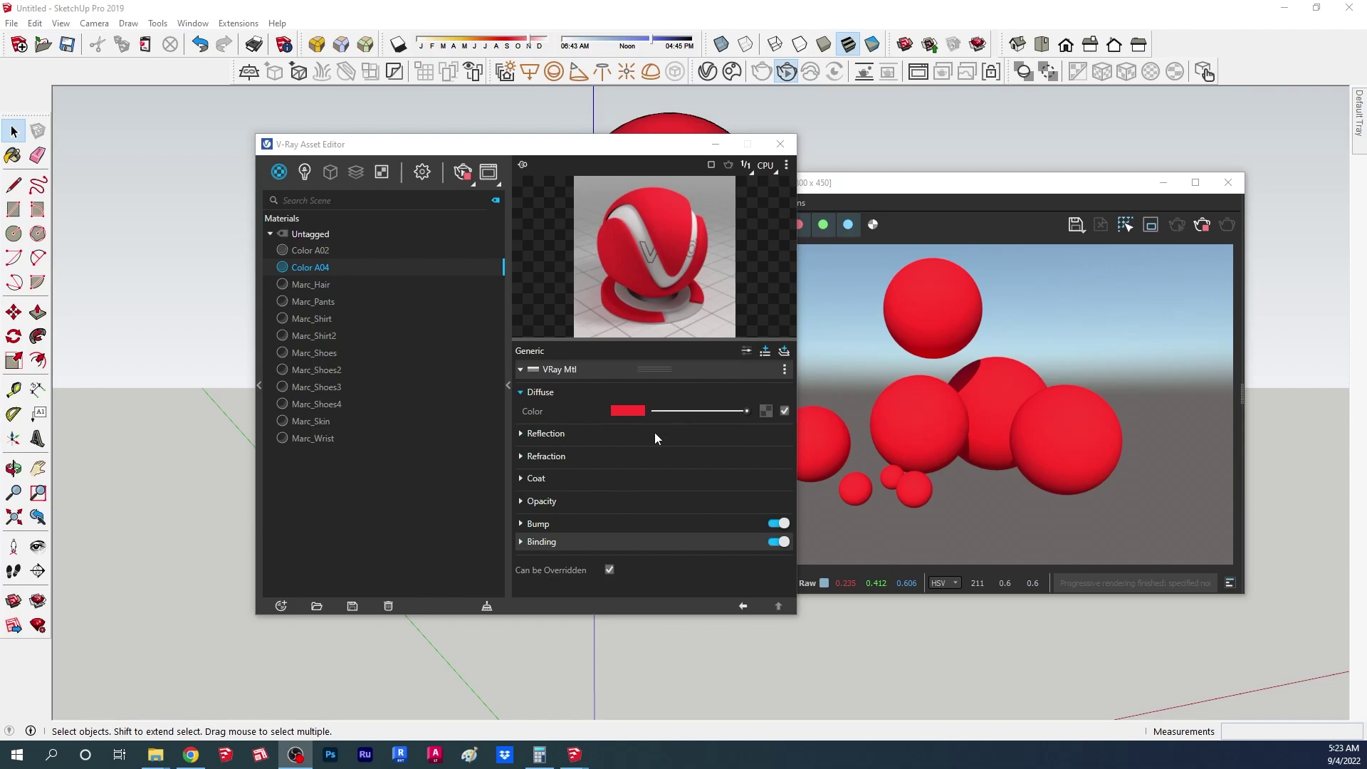
Step: Set the Color A04 Reflection and Refraction colours to white
left_click(586, 435)
left_click_drag(654, 451, 744, 453)
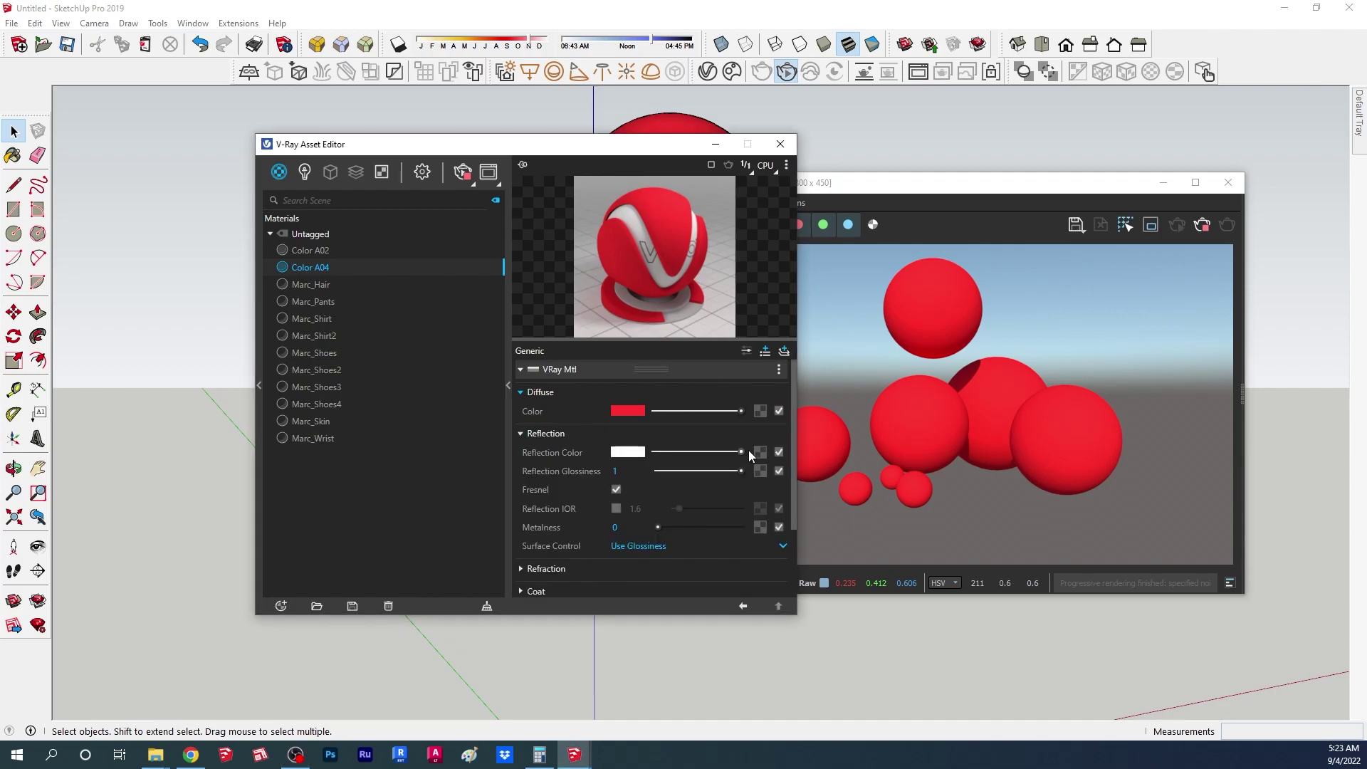
left_click(538, 435)
left_click_drag(603, 156, 448, 126)
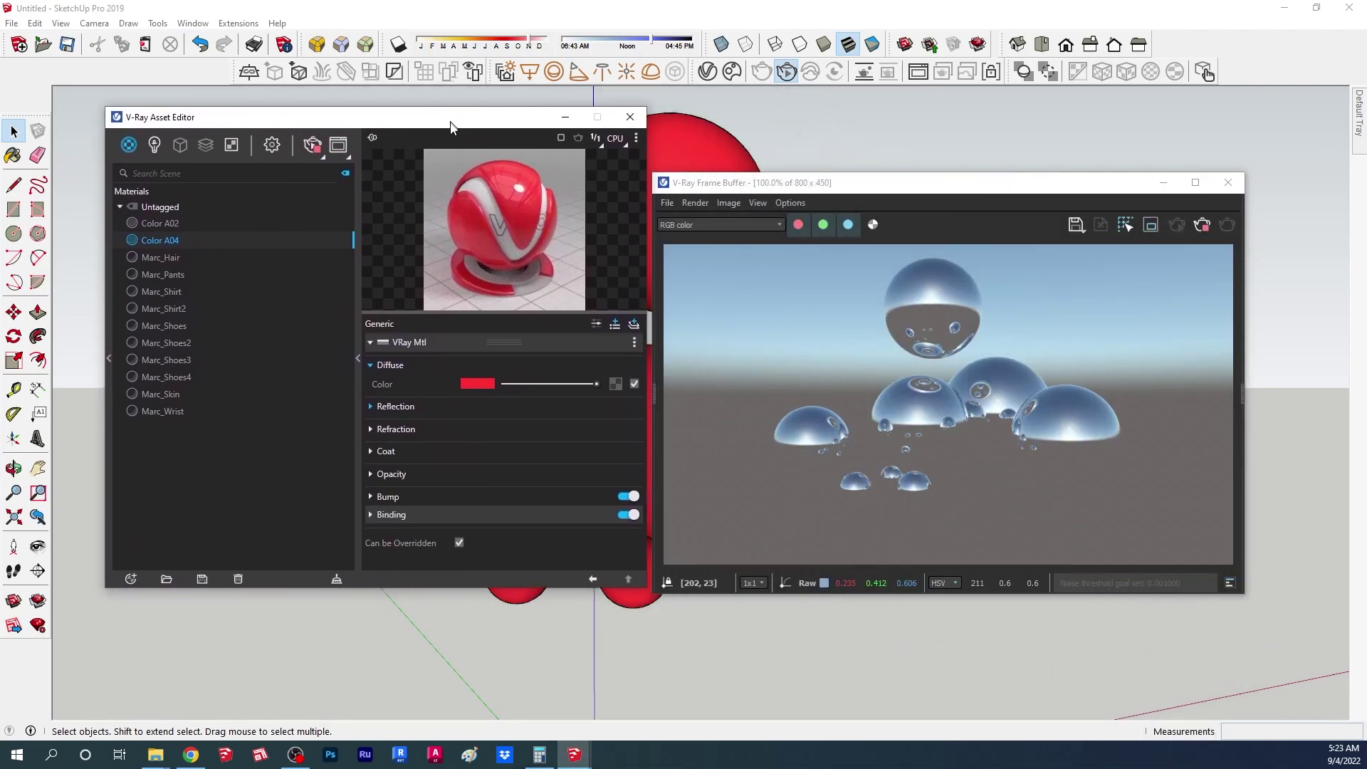
mouse_move(747, 182)
left_mouse_down()
mouse_move(883, 175)
mouse_move(765, 176)
left_mouse_up()
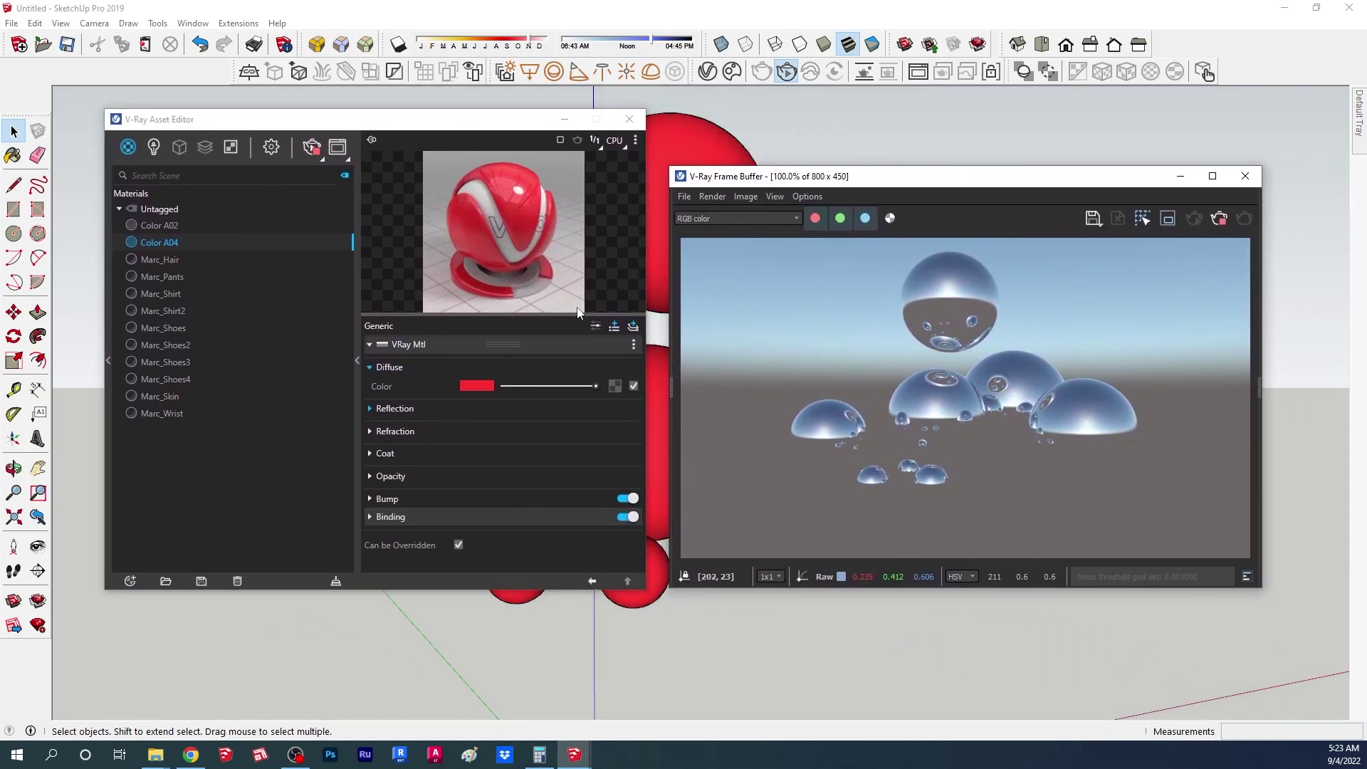
left_click(412, 411)
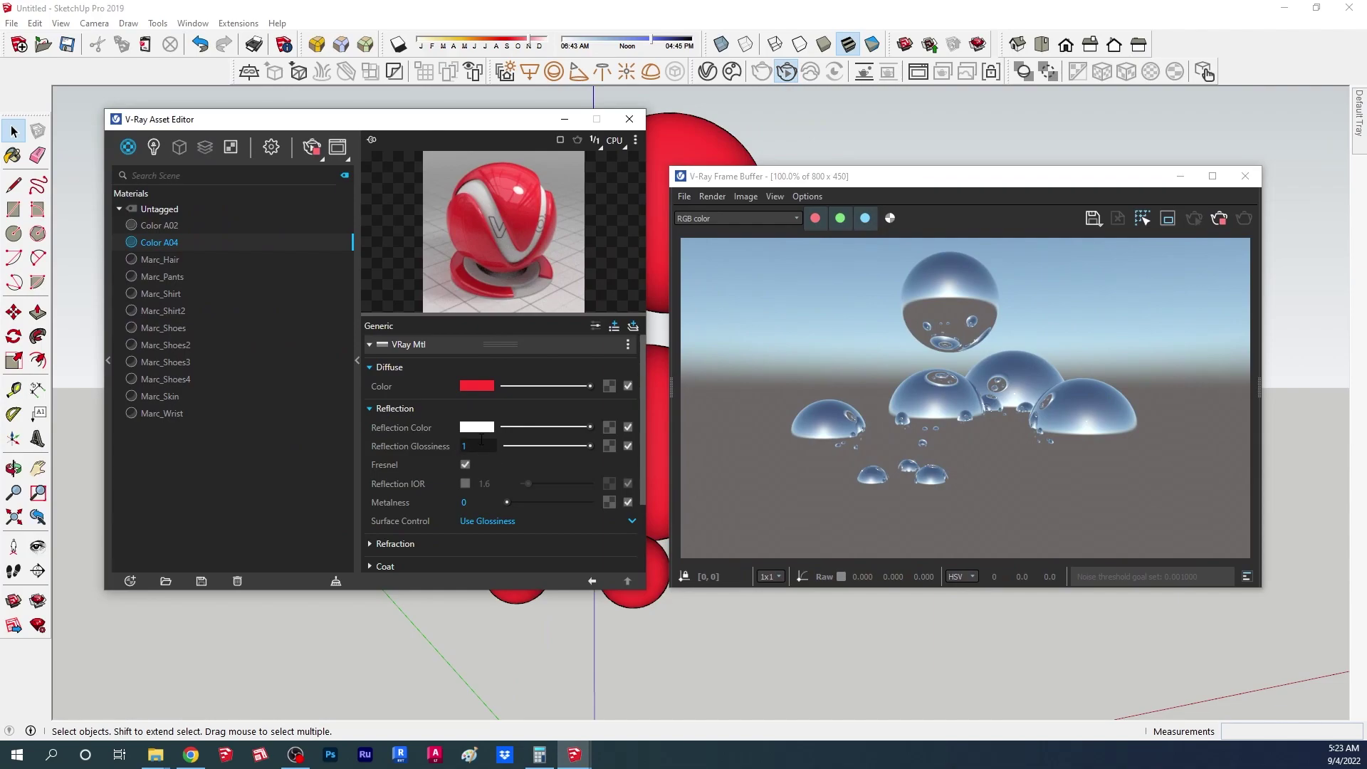
scroll(480, 460, "down", 2)
left_click(441, 473)
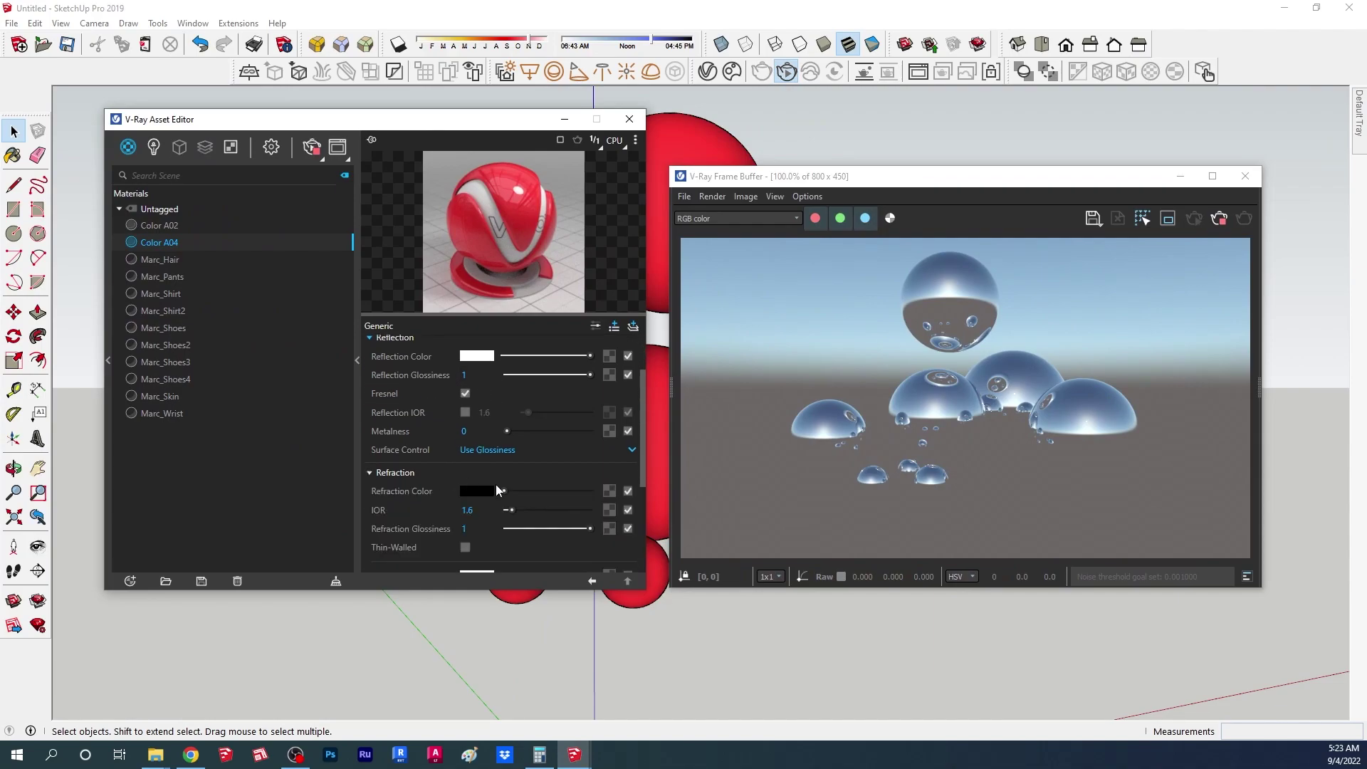
left_click(595, 491)
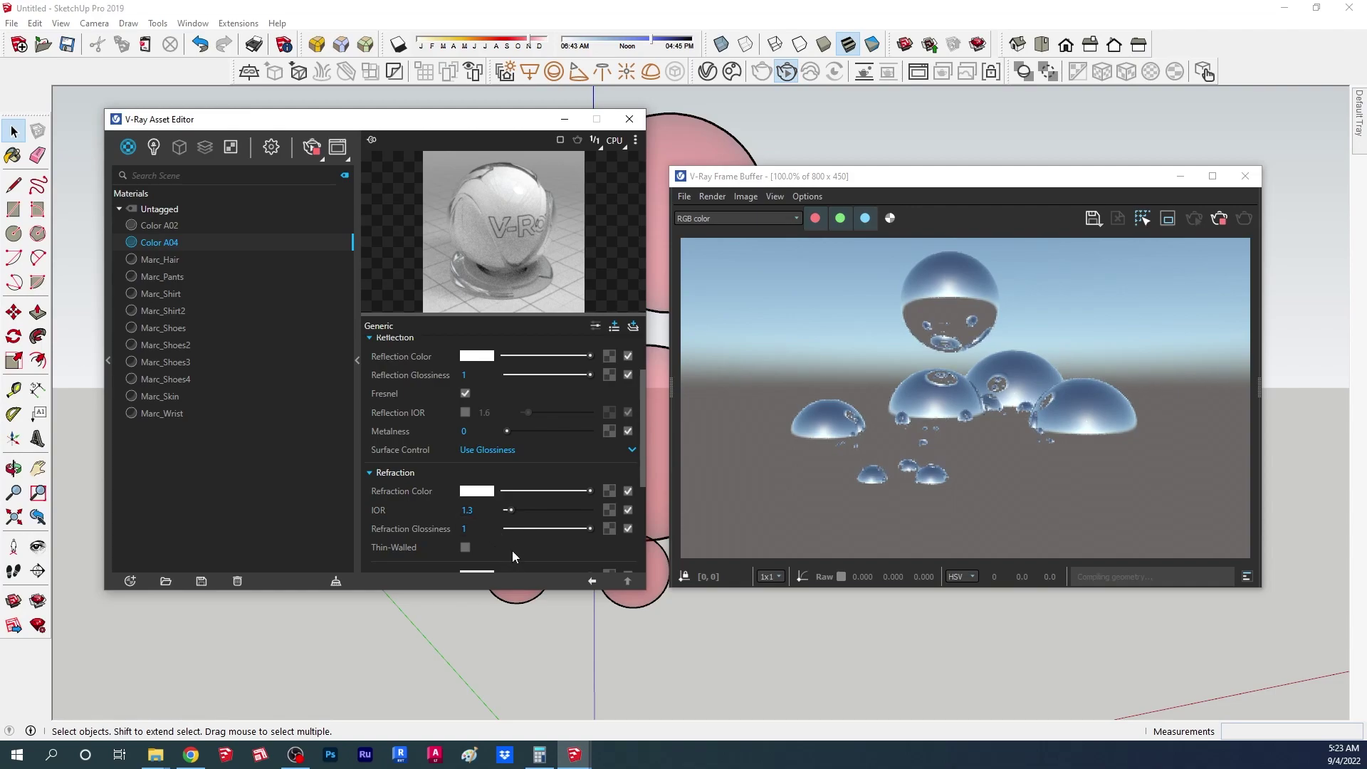
scroll(415, 363, "up", 1)
scroll(413, 374, "up", 2)
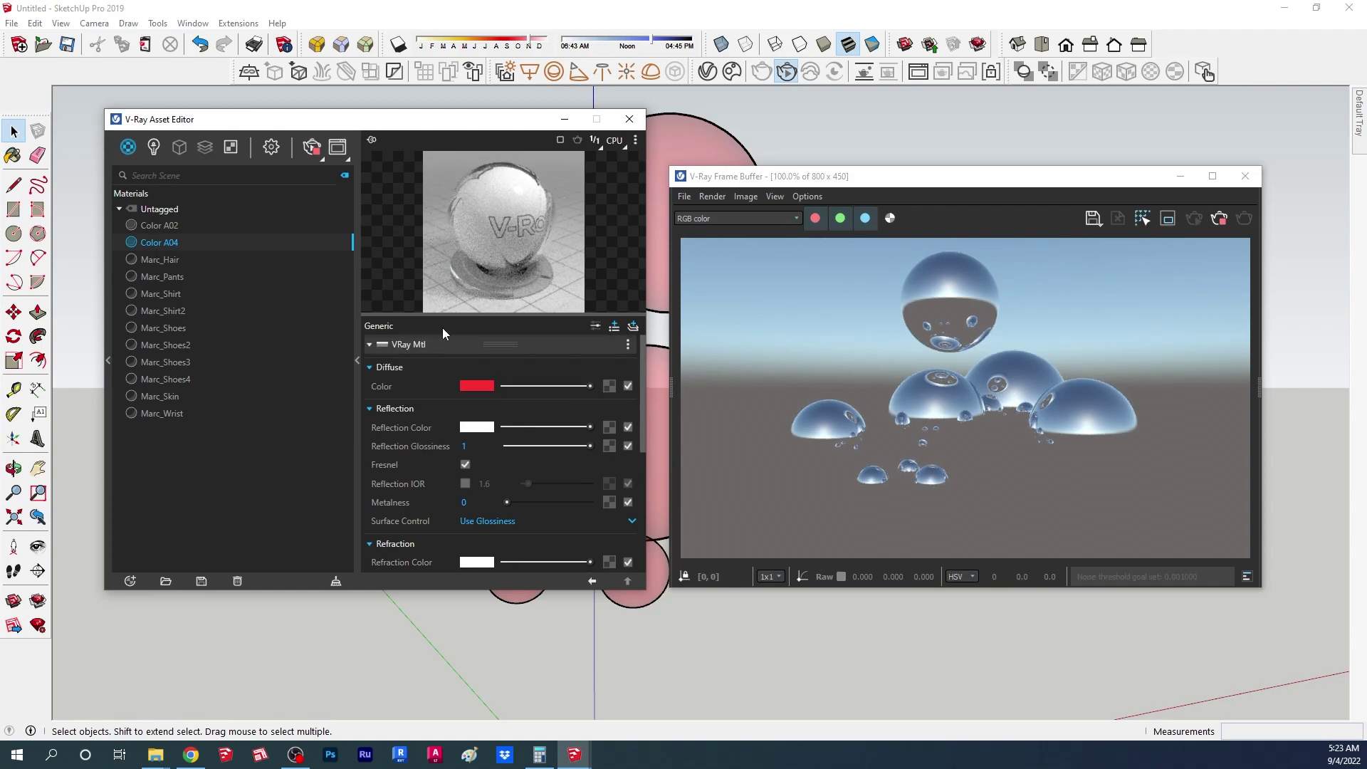
Step: Switch Color A04 to advanced parameters, enable Thin Film, and restart the interactive render
left_click(434, 345)
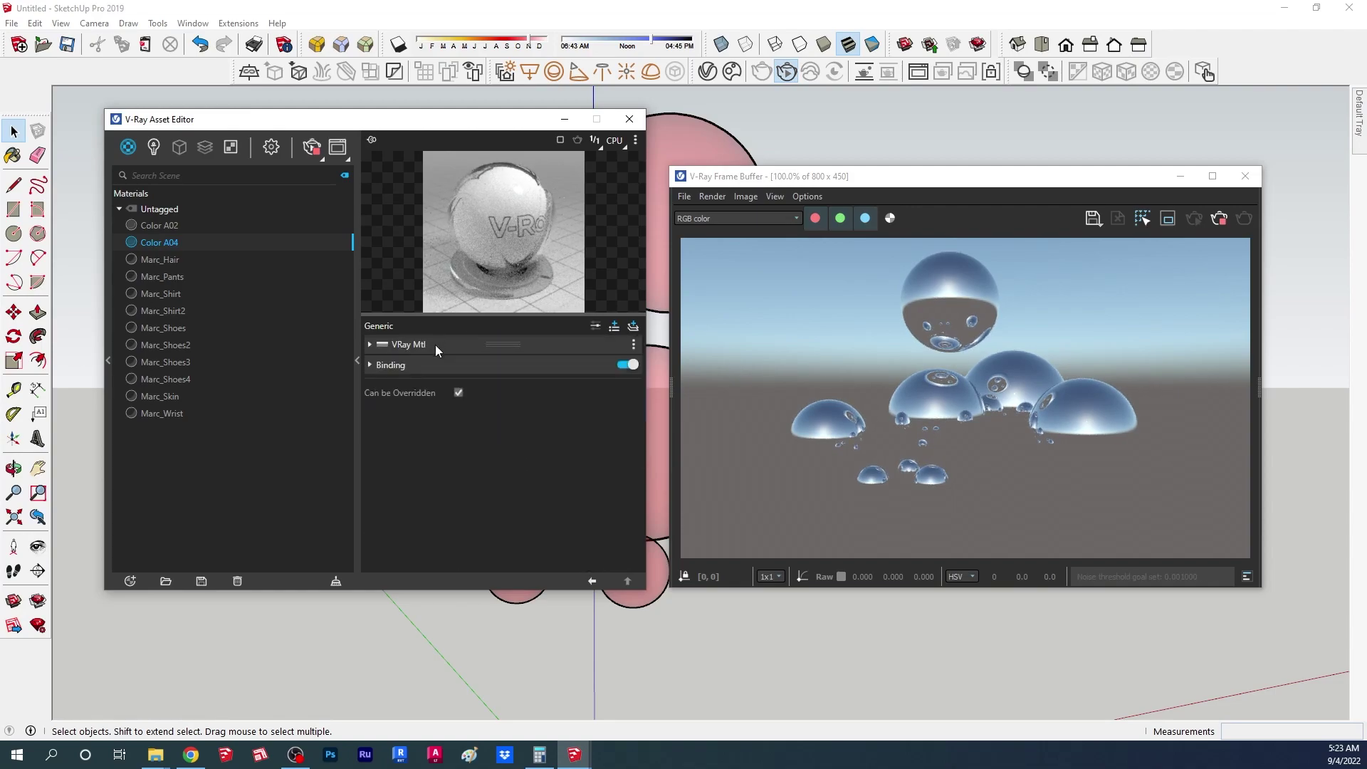
left_click(596, 327)
left_click(372, 346)
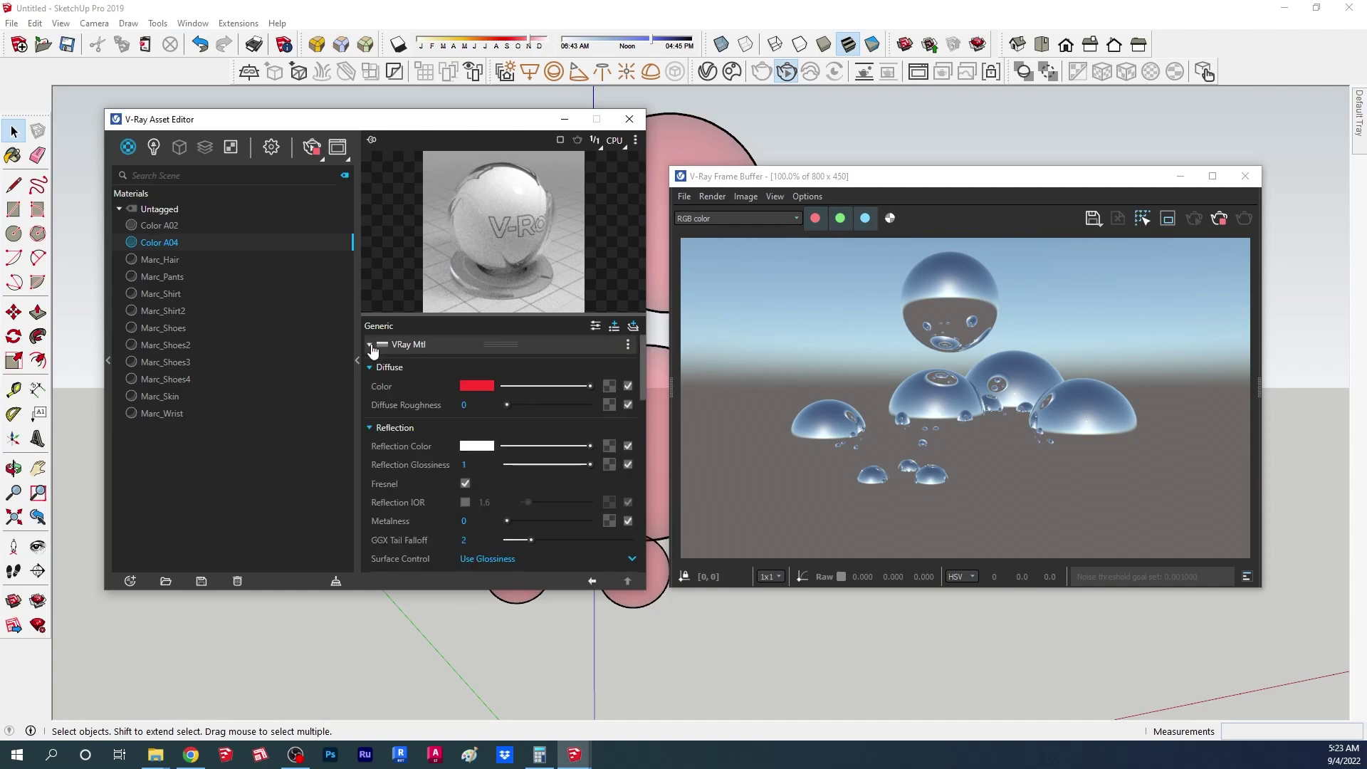
scroll(452, 461, "down", 8)
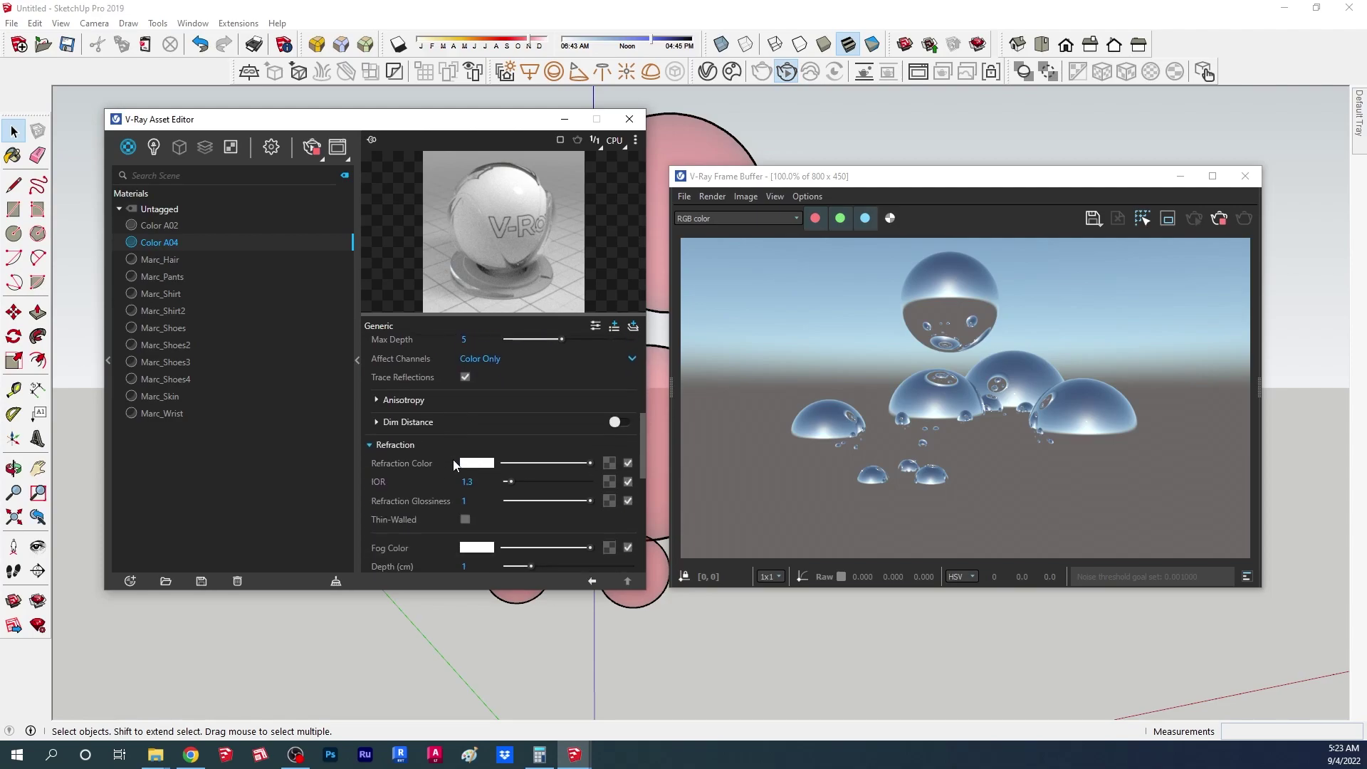
scroll(463, 450, "down", 6)
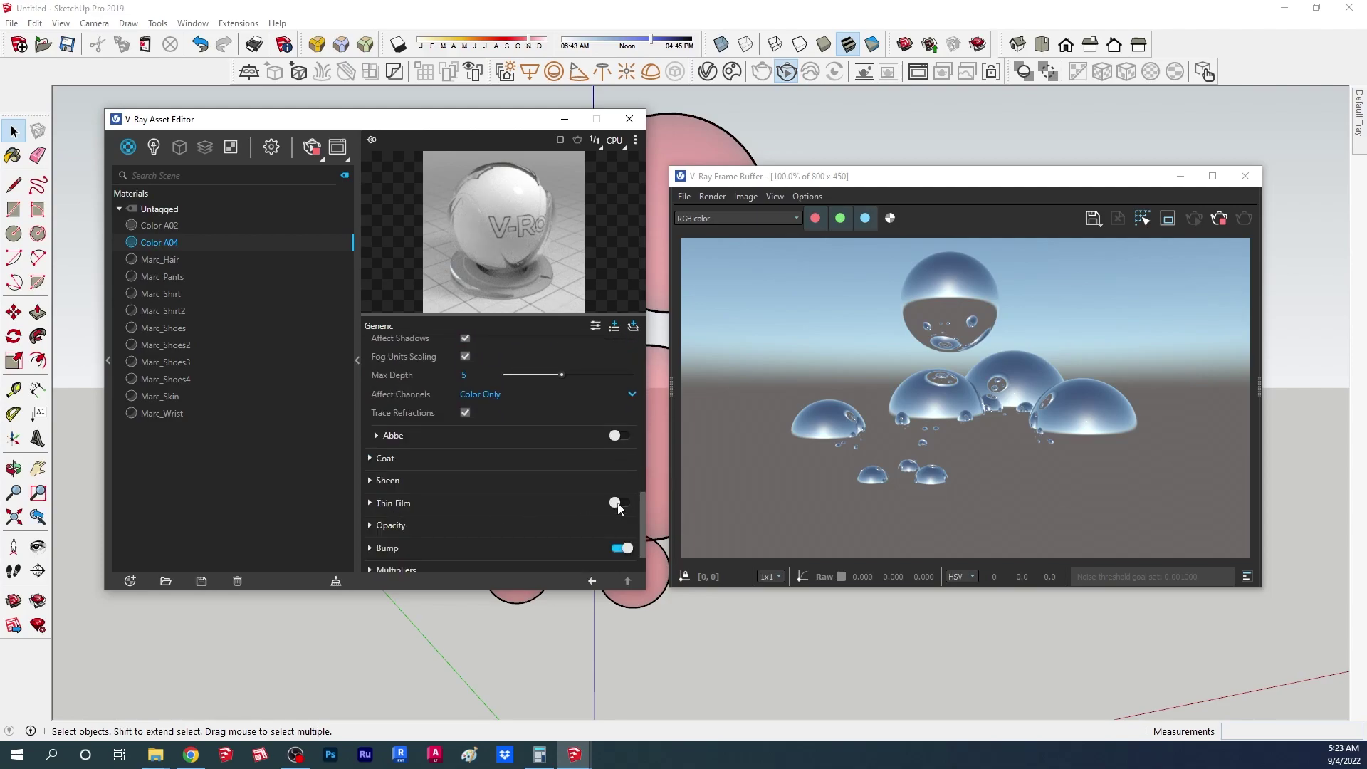
left_click(617, 504)
left_click(572, 502)
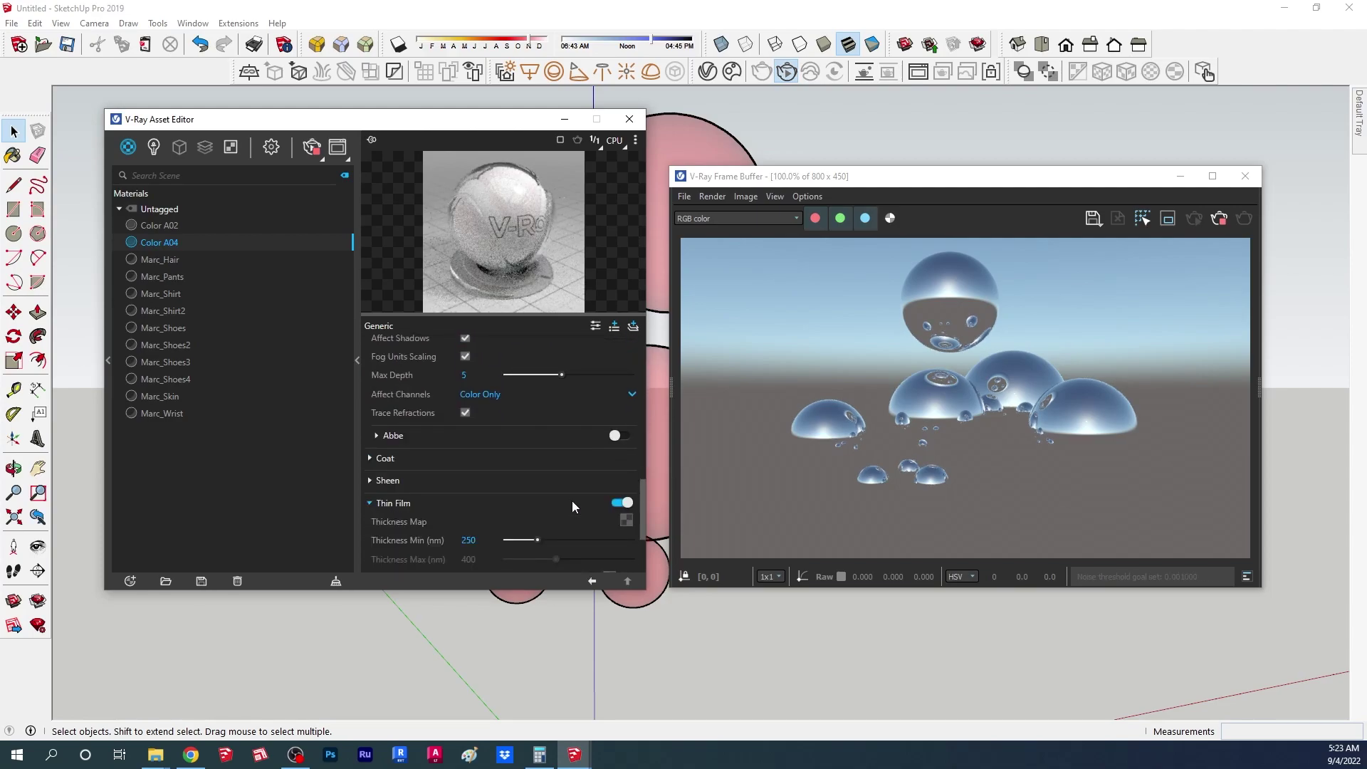
scroll(571, 501, "down", 2)
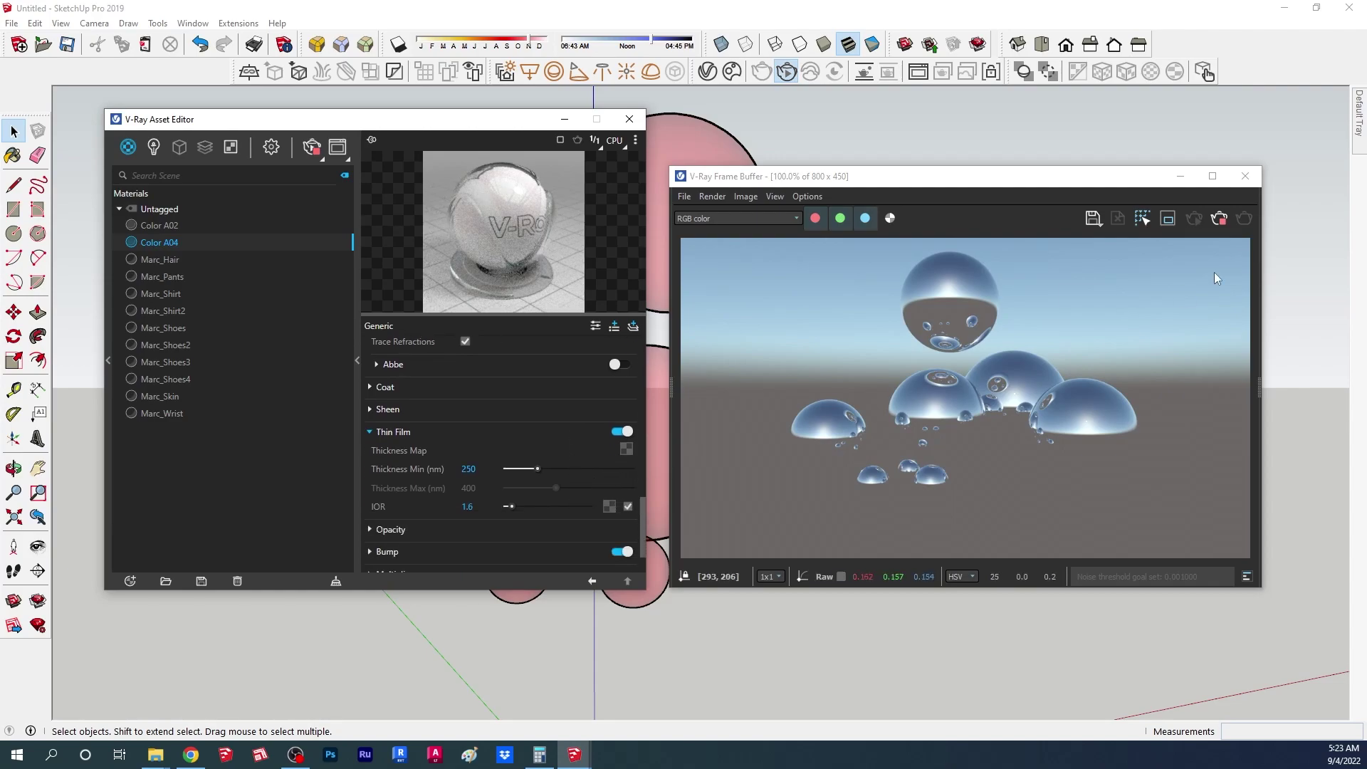
left_click(1220, 219)
left_click(1246, 217)
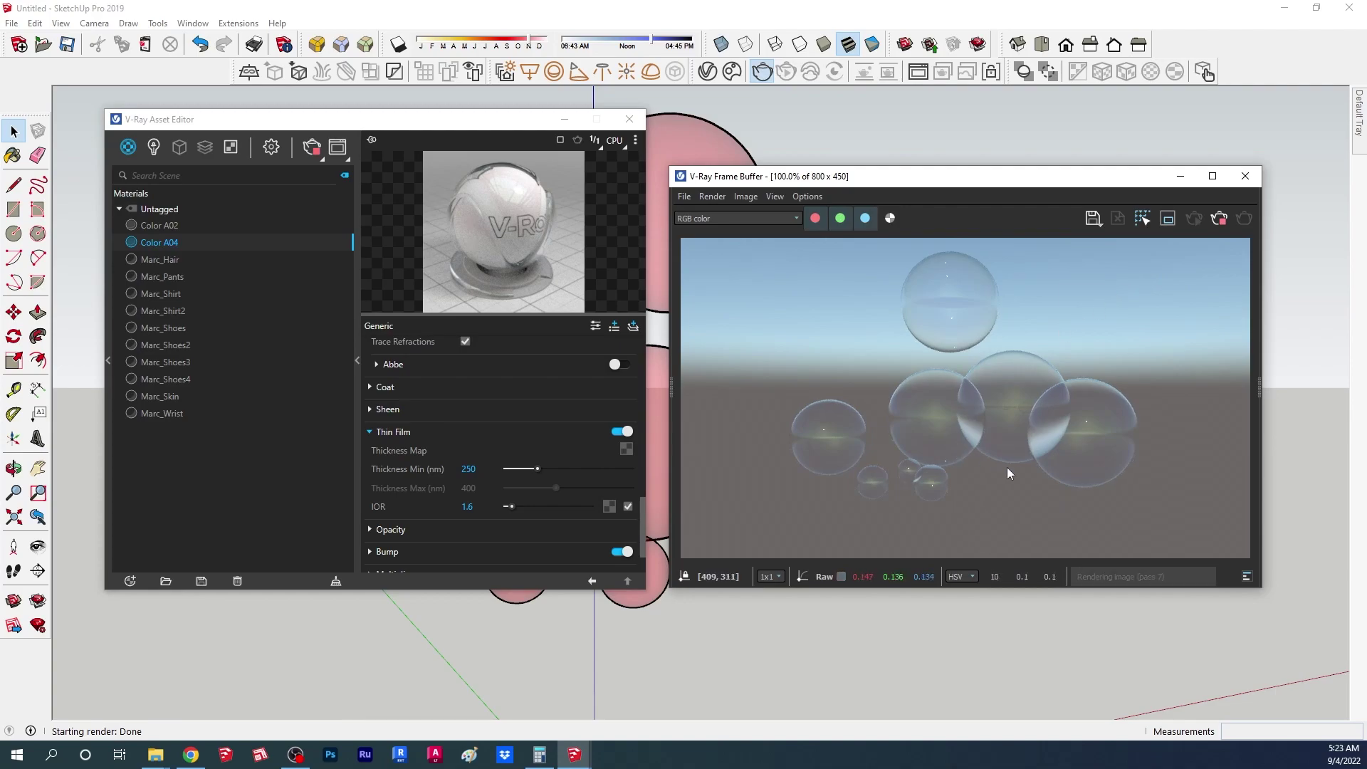
Step: Close the Frame Buffer and raise Thin Film Thickness Min from 250 to 410.4
left_click(1246, 176)
left_click(789, 72)
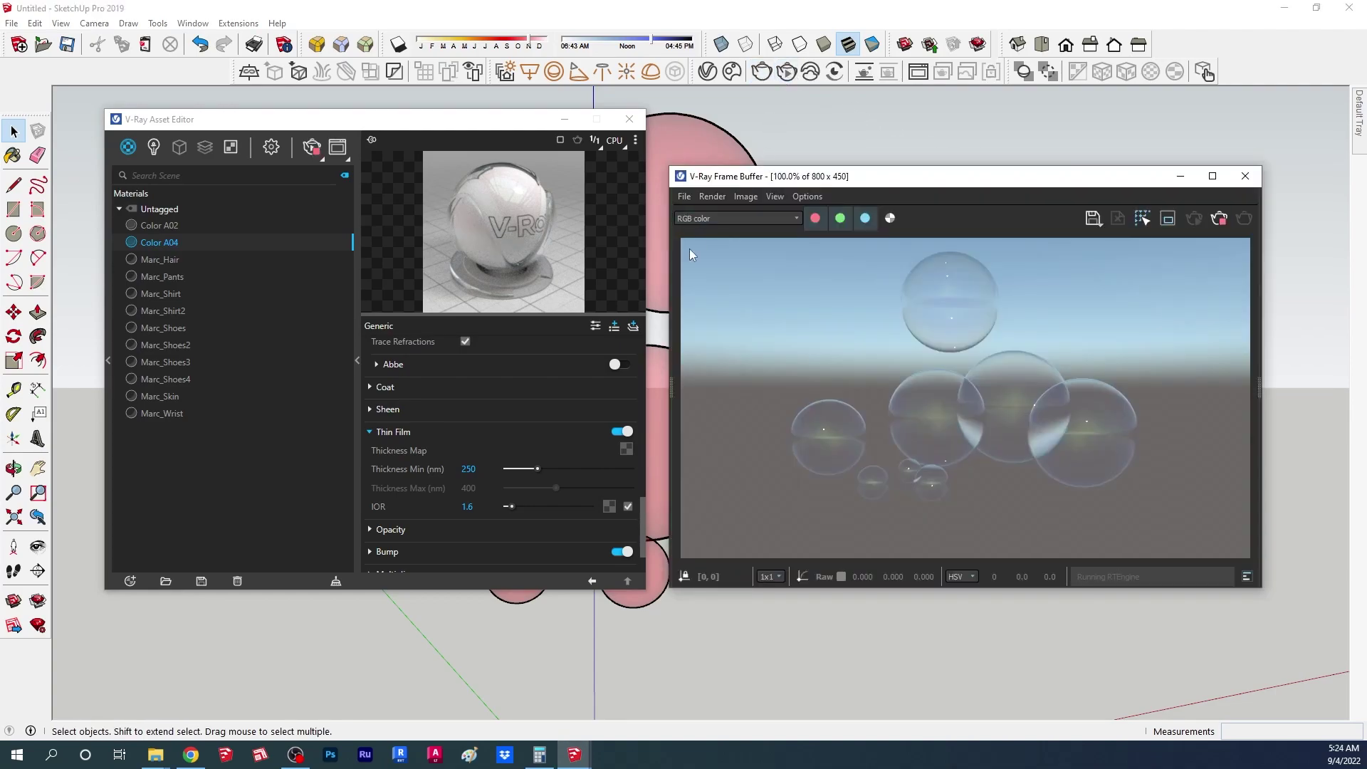
left_click_drag(548, 471, 559, 470)
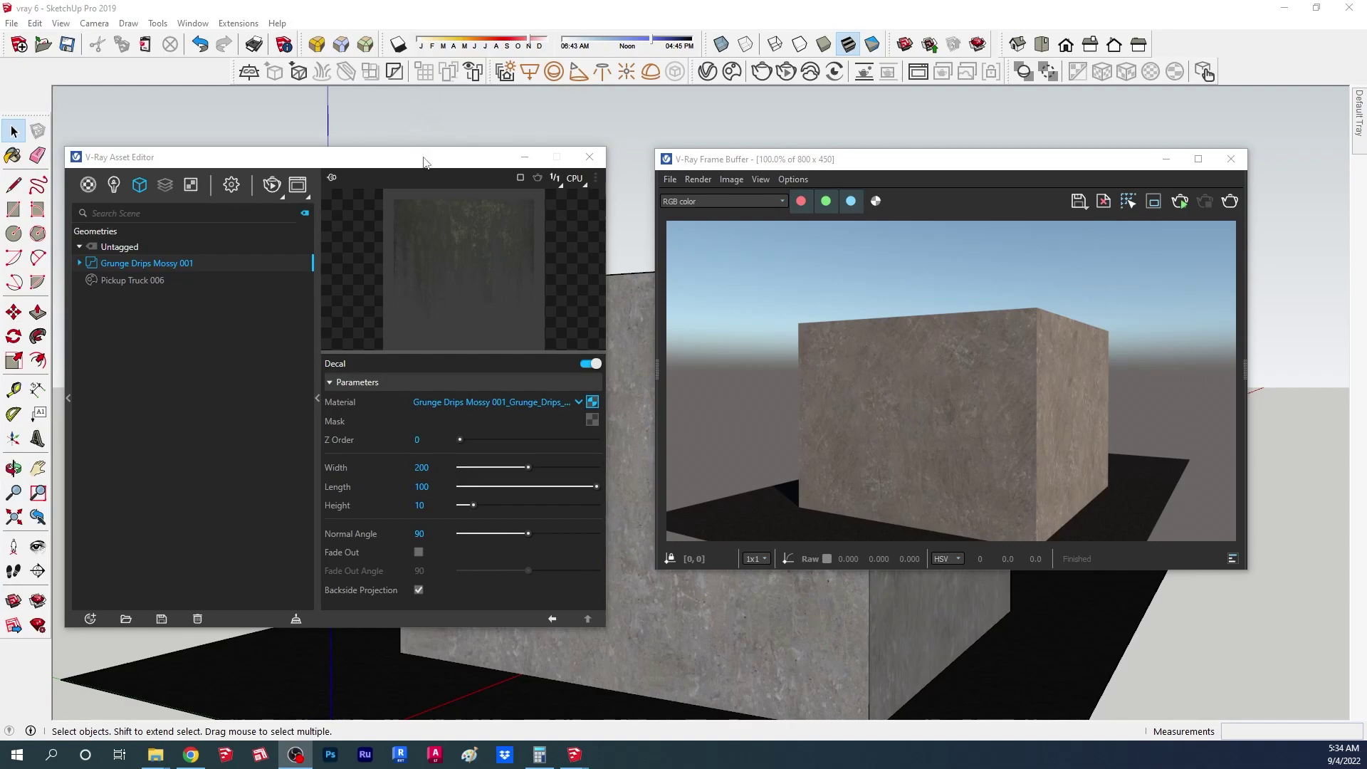
Step: Import the Grunge Drips Mossy 001 decal from the Cosmos decals library
left_click(732, 72)
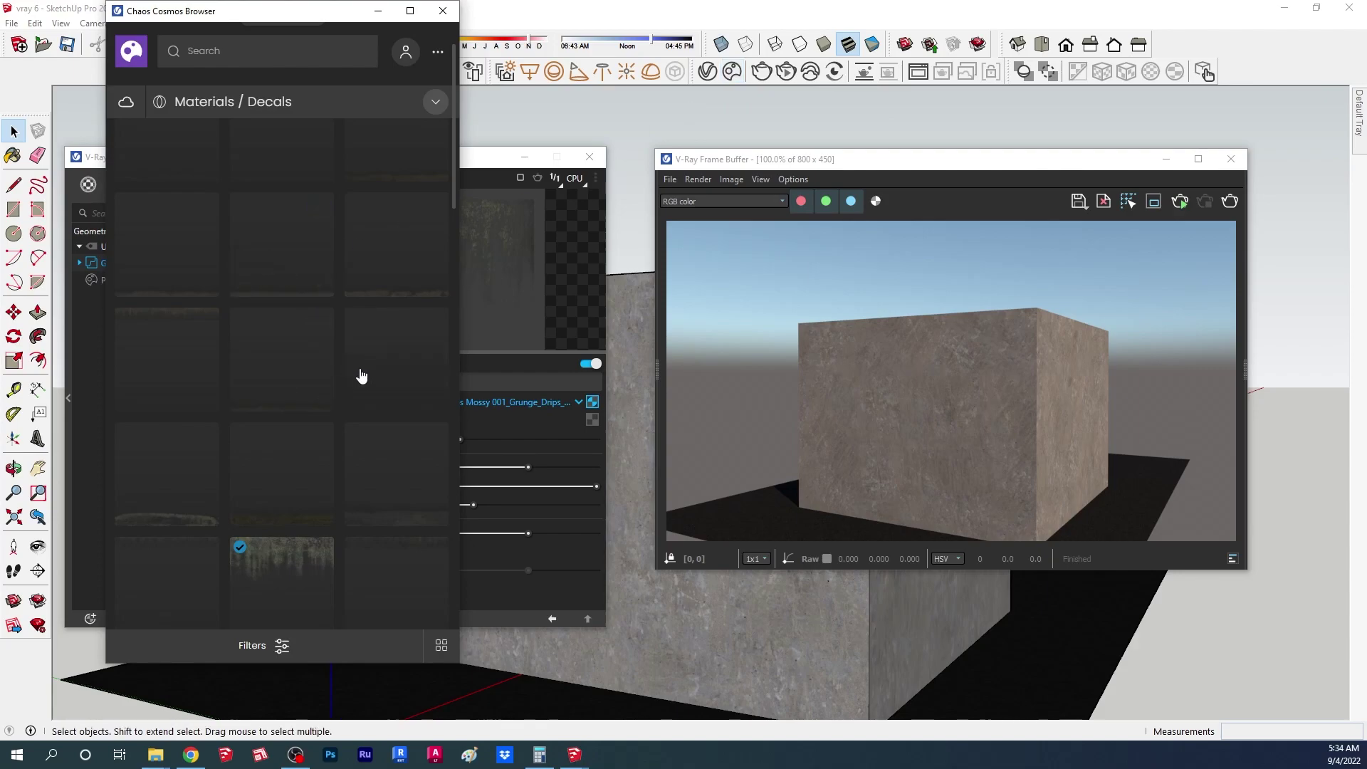
mouse_move(318, 569)
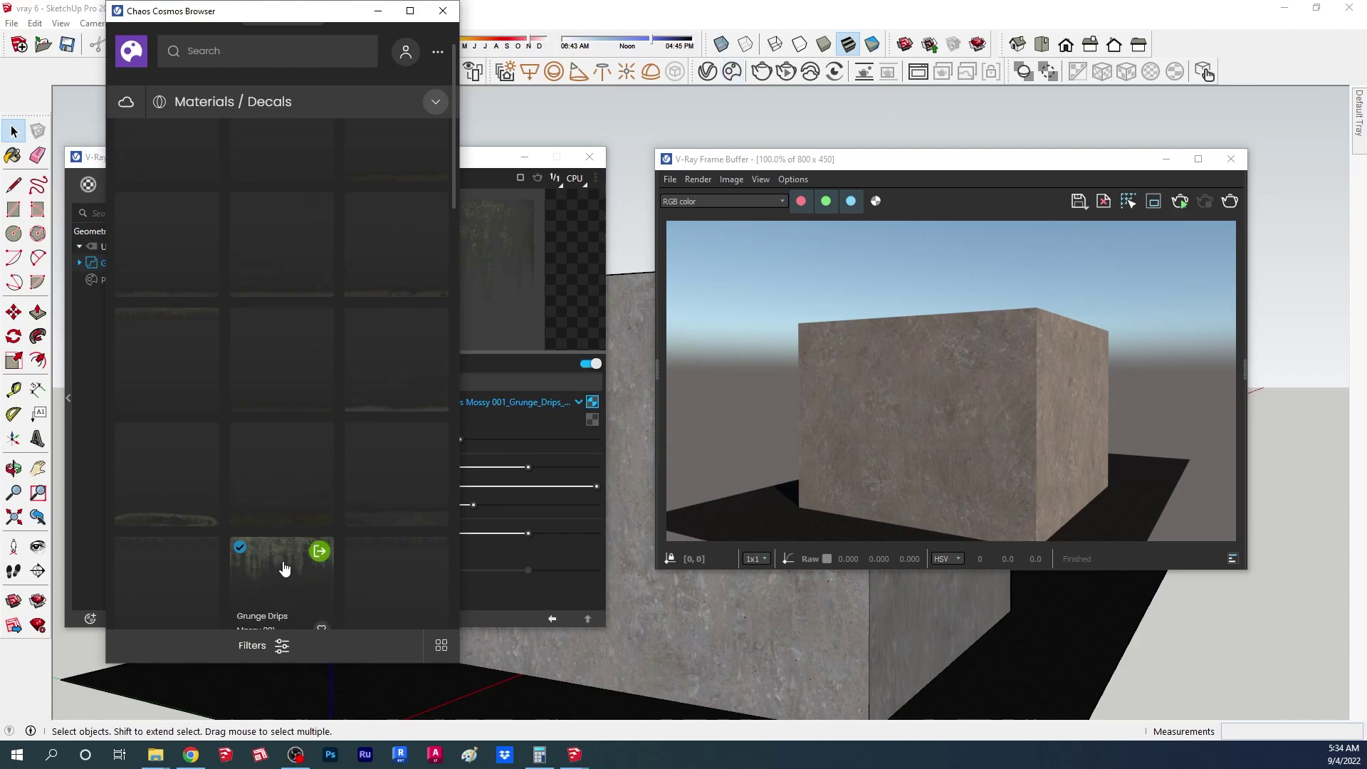
left_click(320, 553)
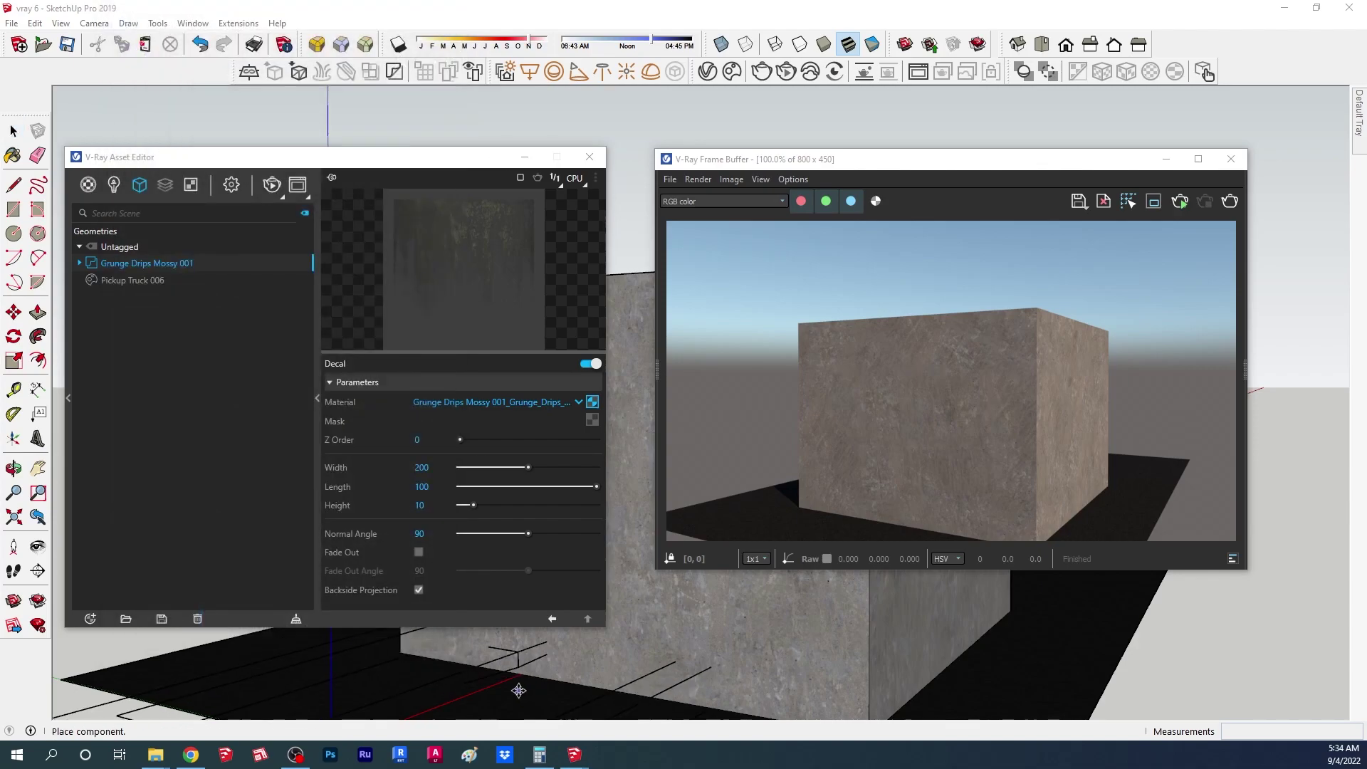
mouse_move(560, 694)
middle_mouse_down()
mouse_move(576, 716)
mouse_move(556, 706)
middle_mouse_up()
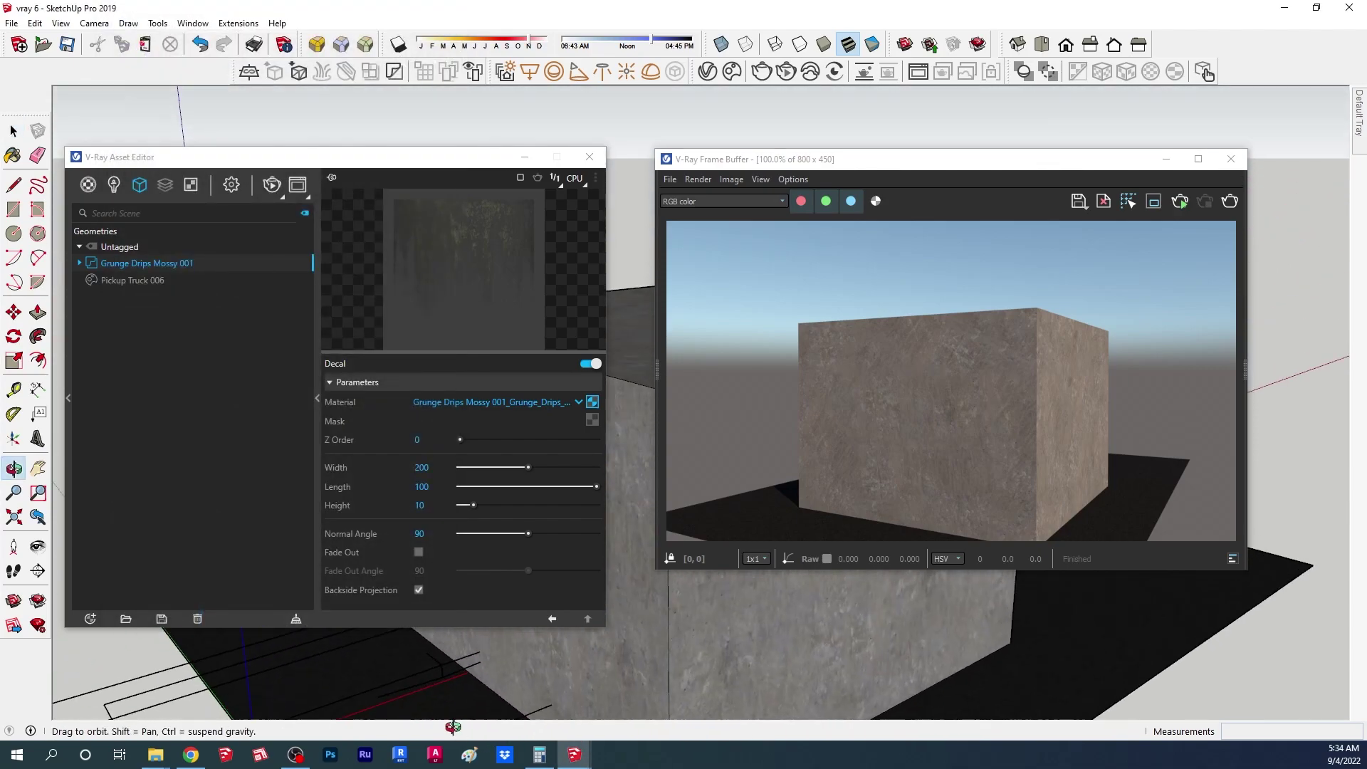
Step: Rotate the grunge decal lying on the ground 90° upright about its corner
left_click(524, 157)
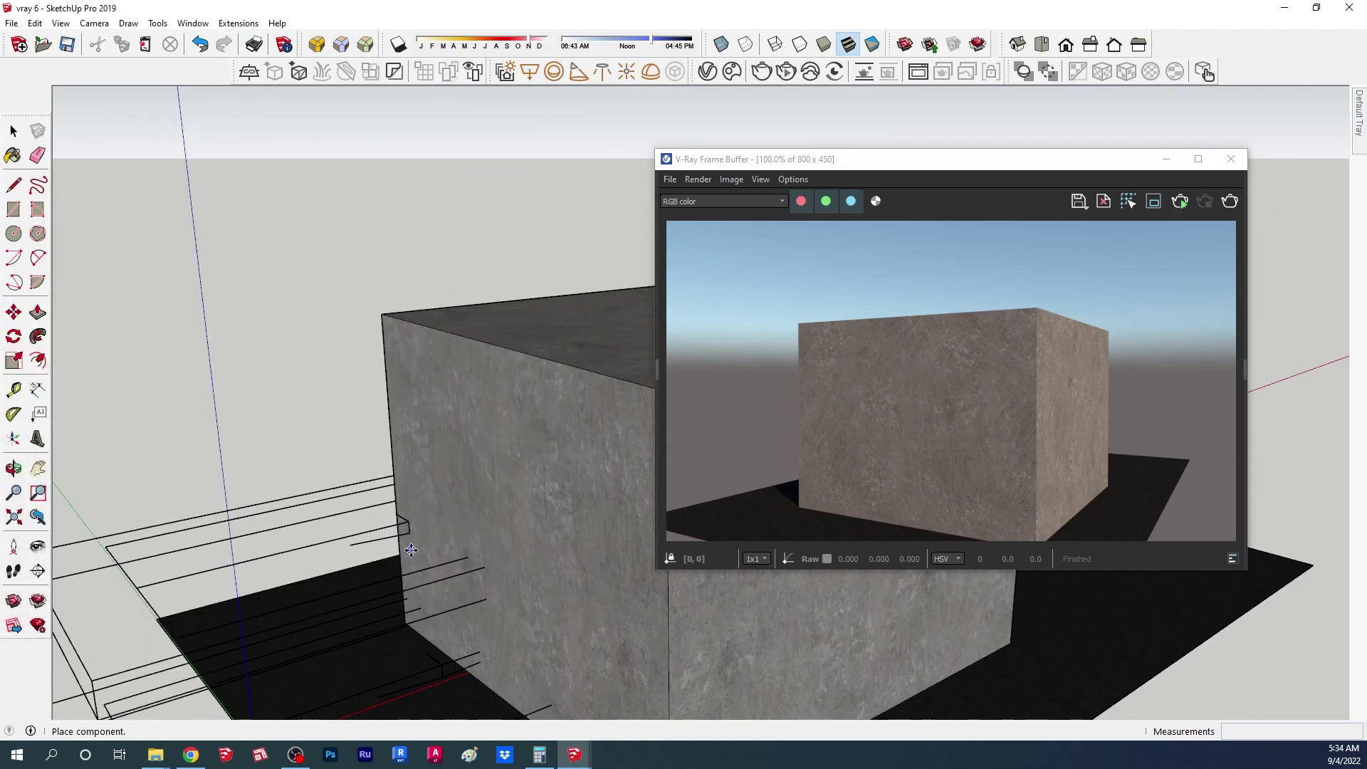
key("Escape")
middle_click_drag(498, 356, 275, 458)
left_click(230, 487)
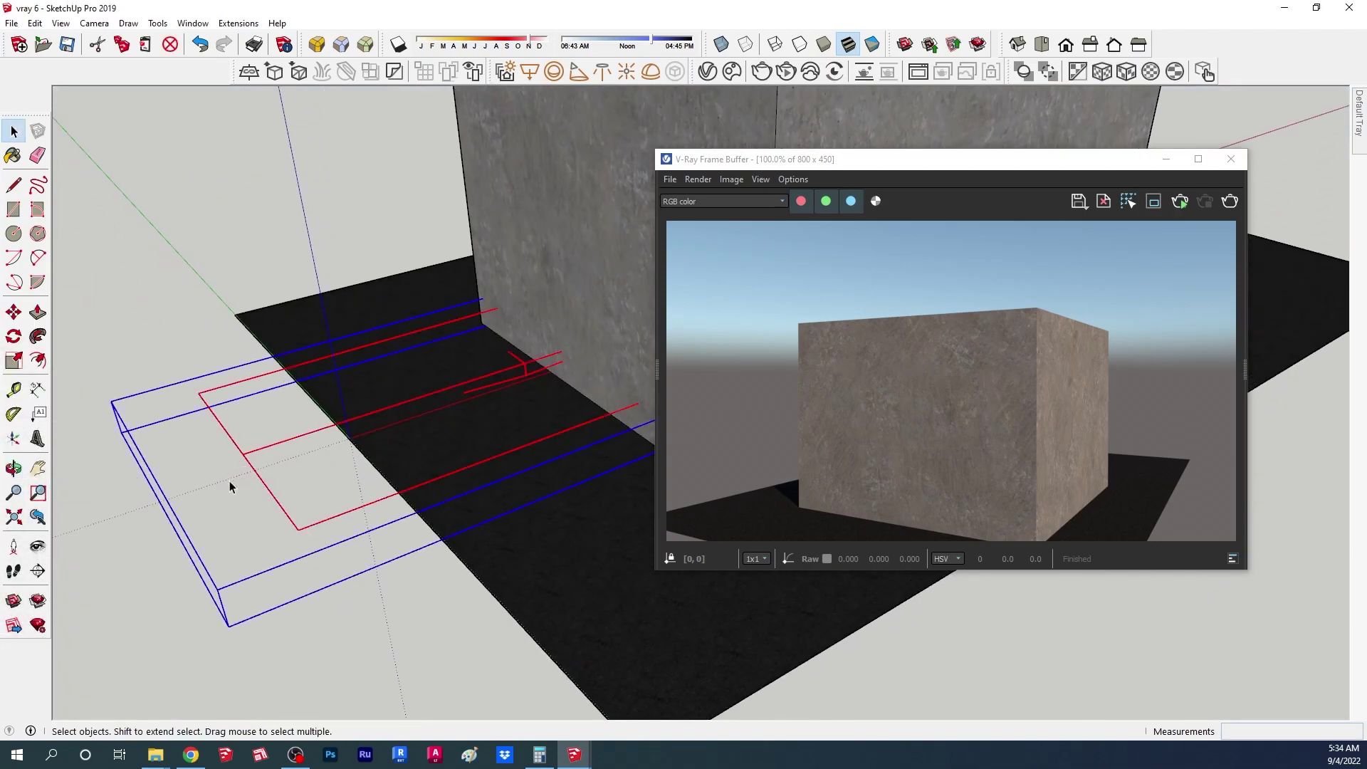
left_click(14, 312)
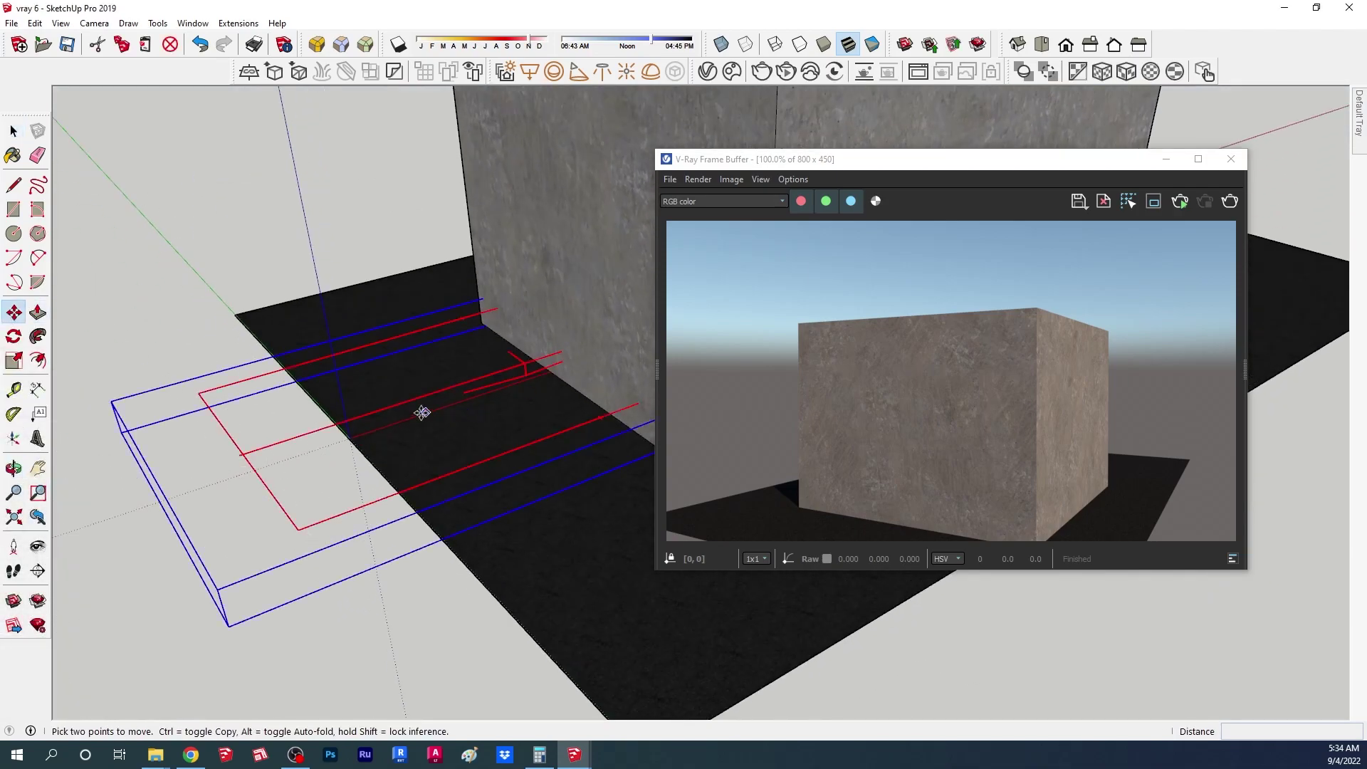
left_click(13, 336)
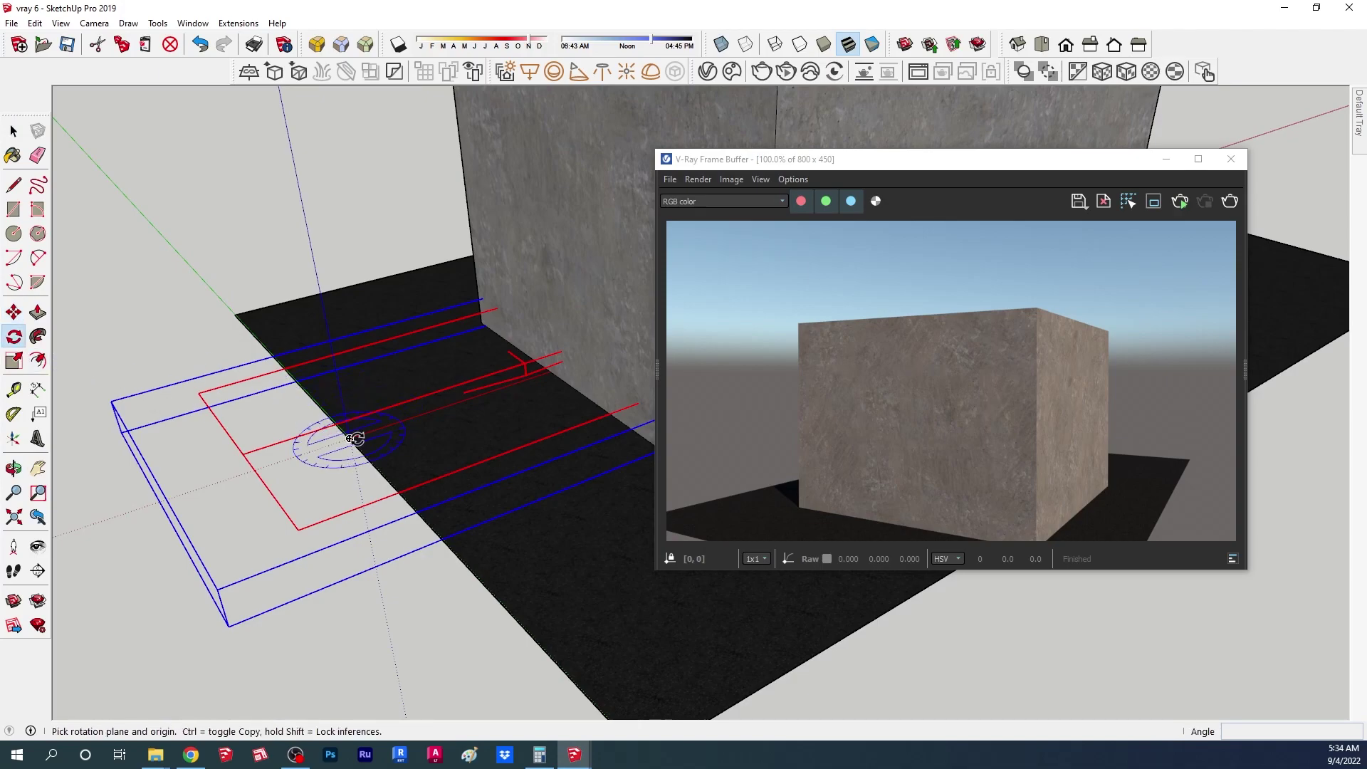
scroll(385, 427, "up", 5)
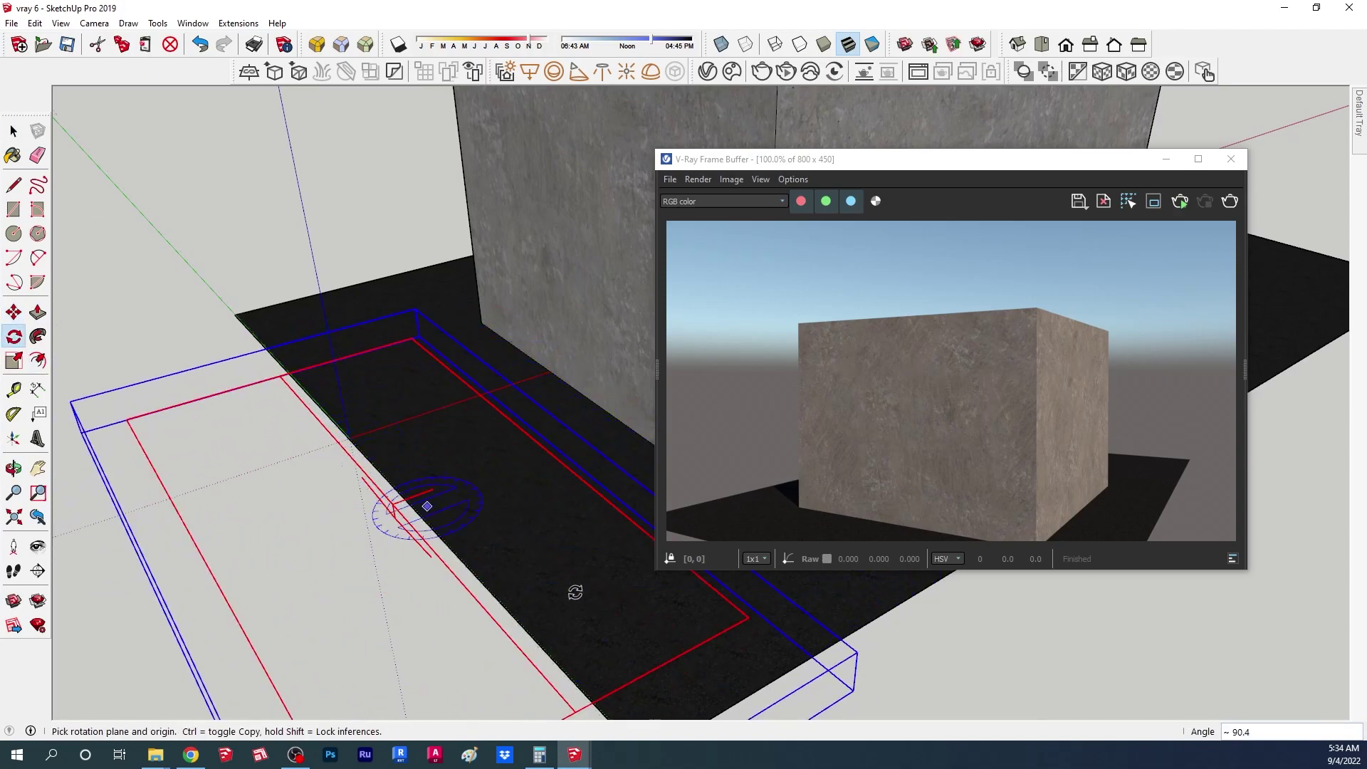
middle_click_drag(391, 504, 335, 503, "shift")
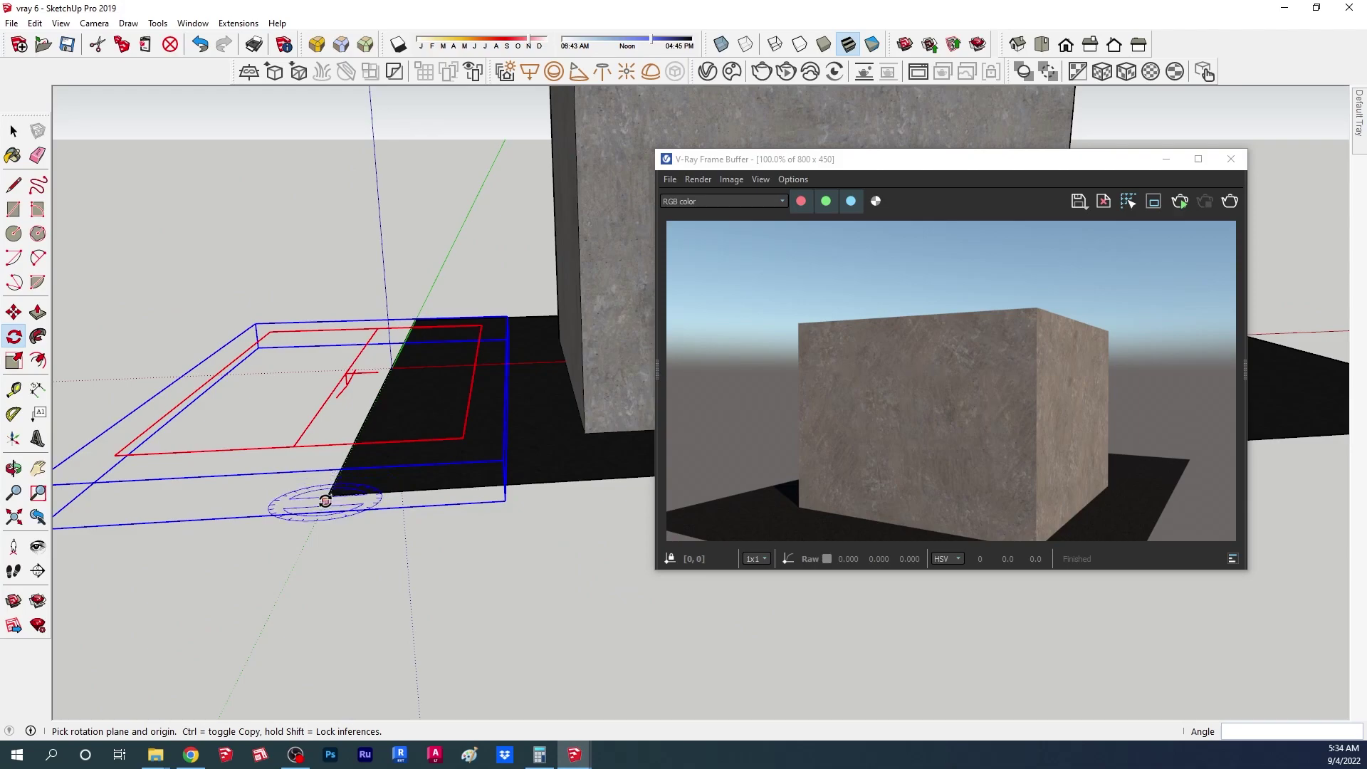
left_click_drag(328, 495, 380, 492)
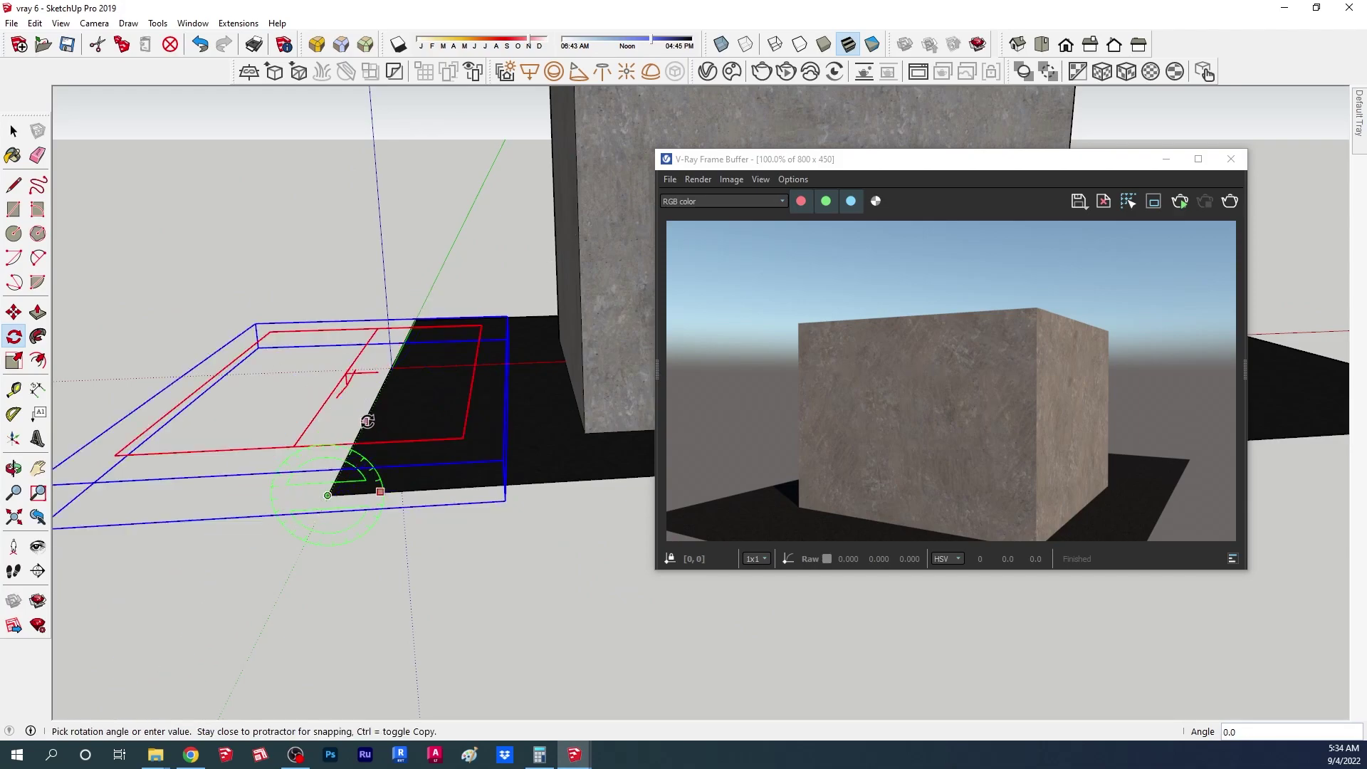
left_click(320, 378)
Step: Move the upright decal flush against the concrete block's face
key("m")
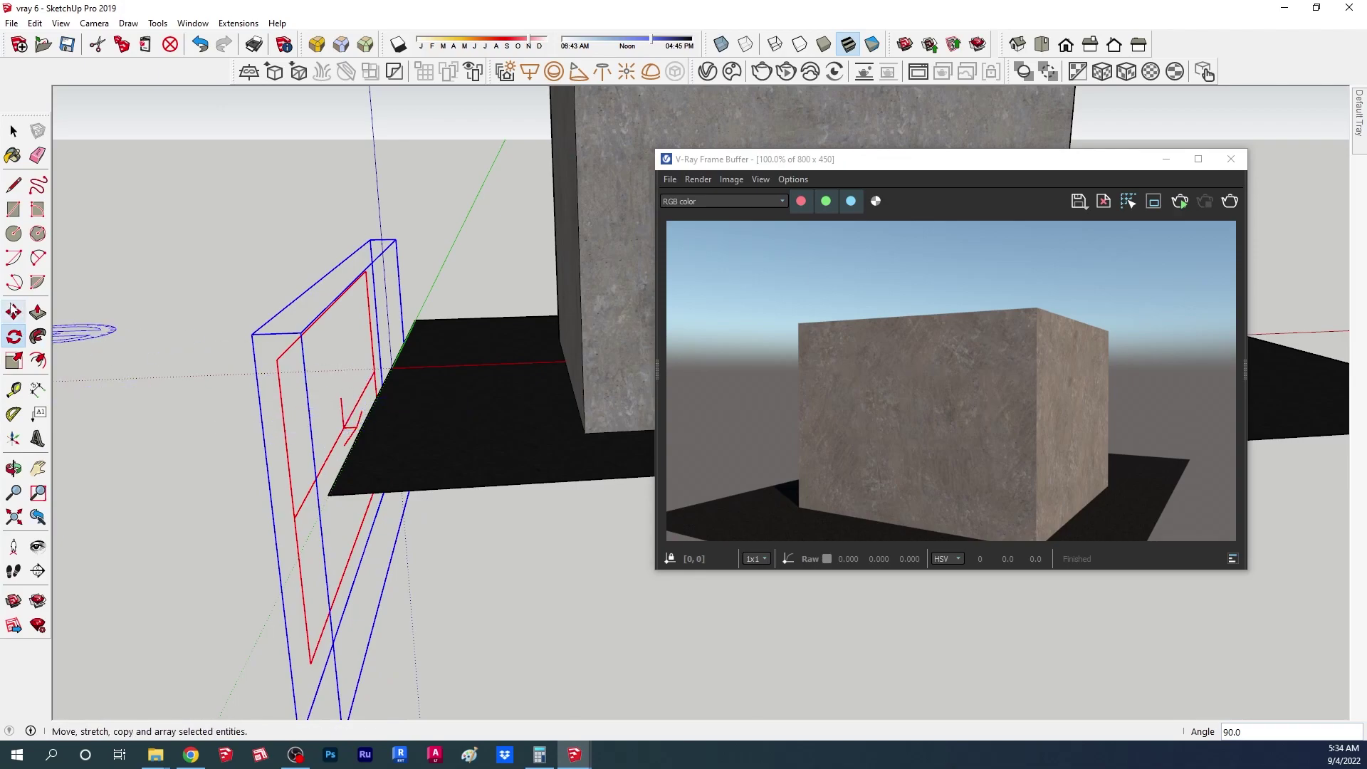
left_click(300, 401)
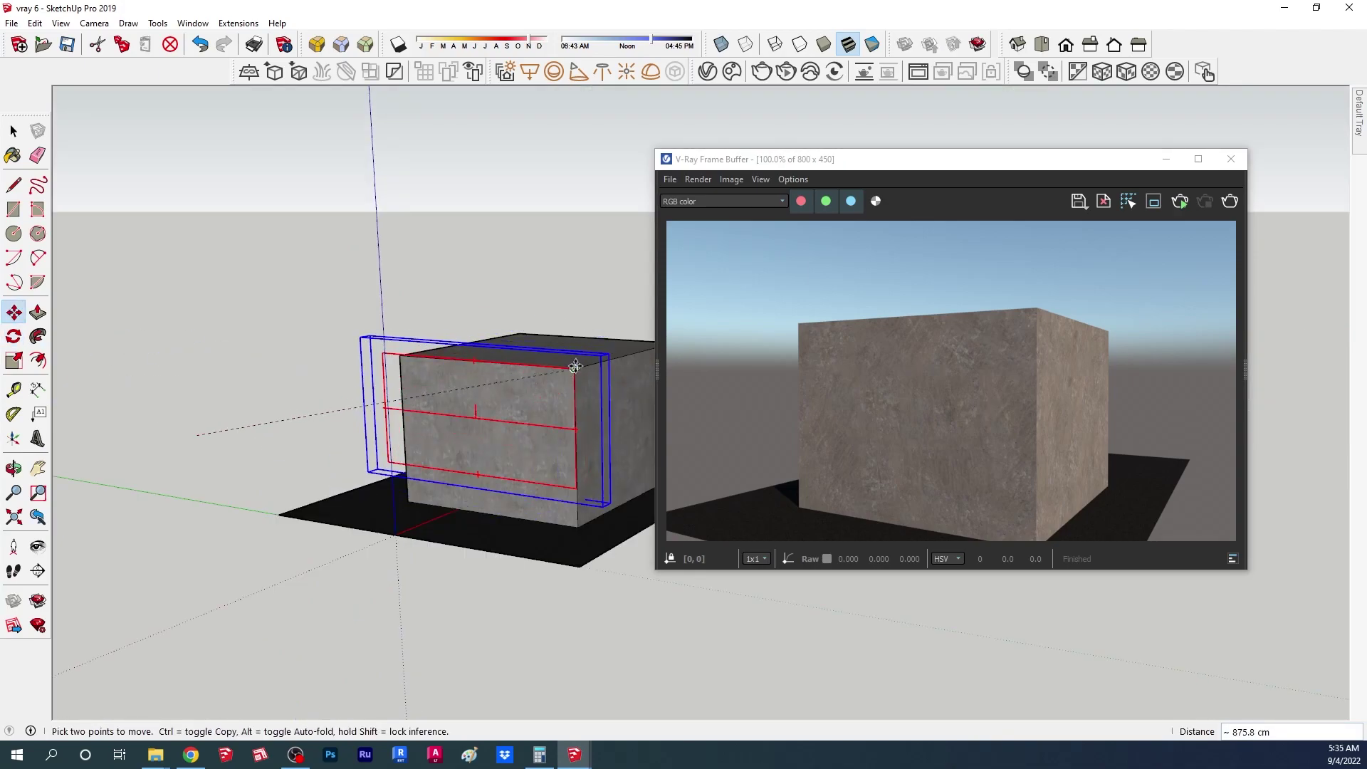
mouse_move(572, 368)
middle_mouse_down()
mouse_move(458, 498)
mouse_move(553, 504)
mouse_move(564, 524)
middle_mouse_up()
left_click(552, 525)
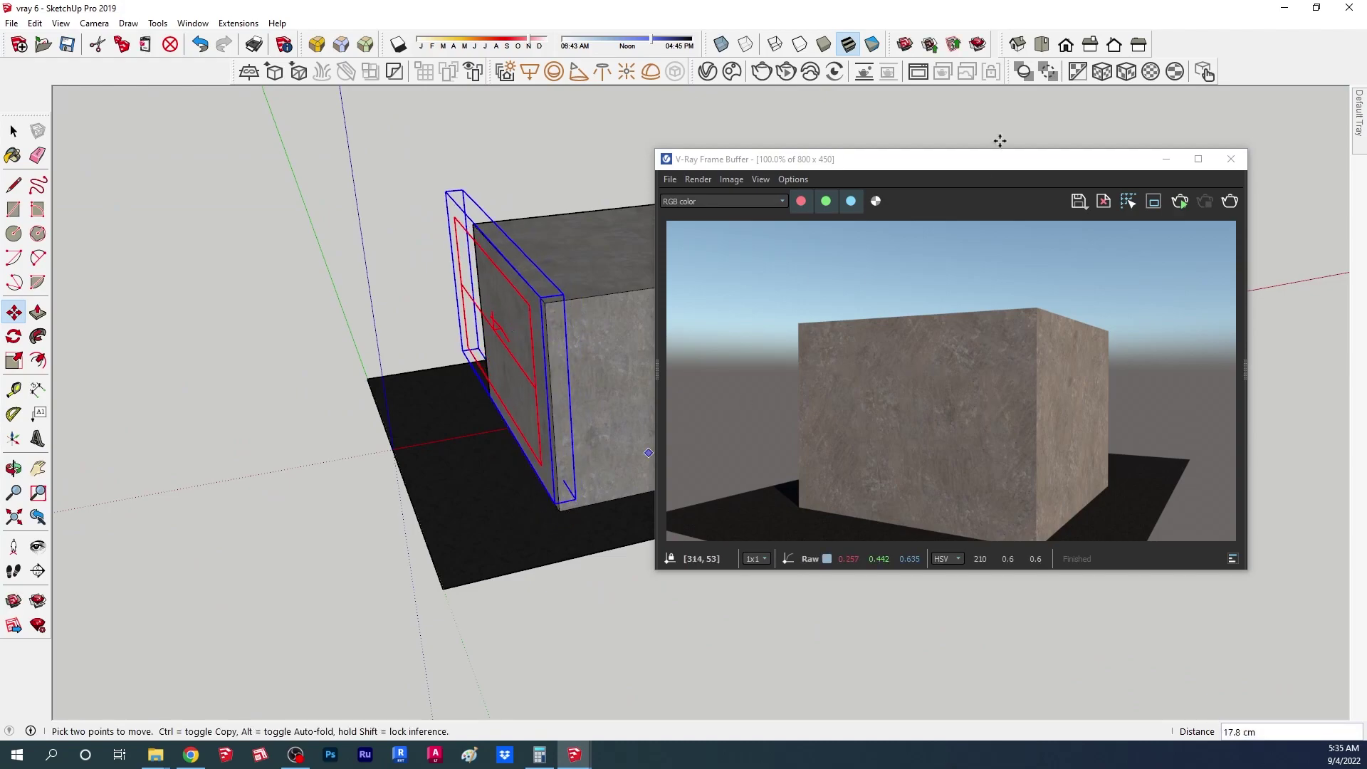
Step: Start the V-Ray Interactive render and orbit to face the decal on the block
left_click(788, 72)
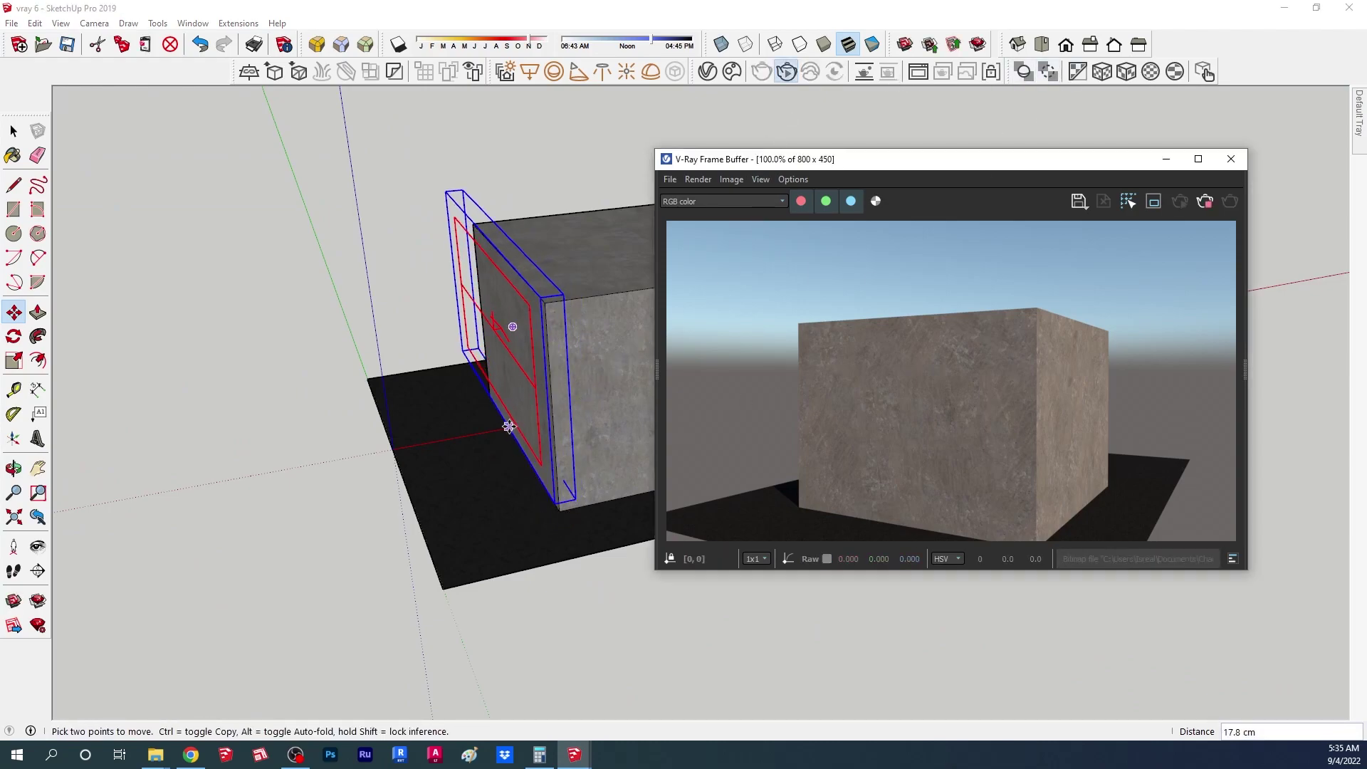
middle_click_drag(530, 421, 586, 366)
scroll(499, 317, "up", 4)
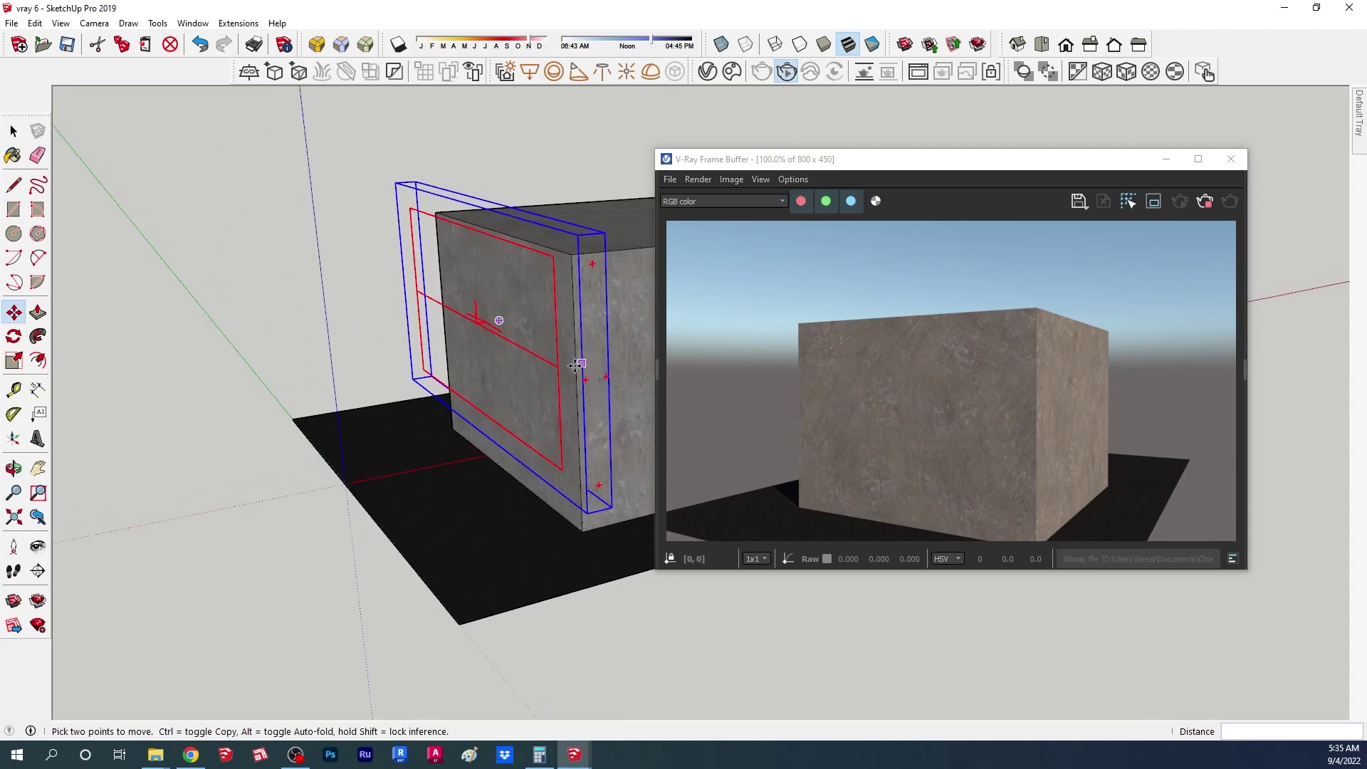
middle_click_drag(418, 427, 605, 358)
scroll(476, 423, "up", 3)
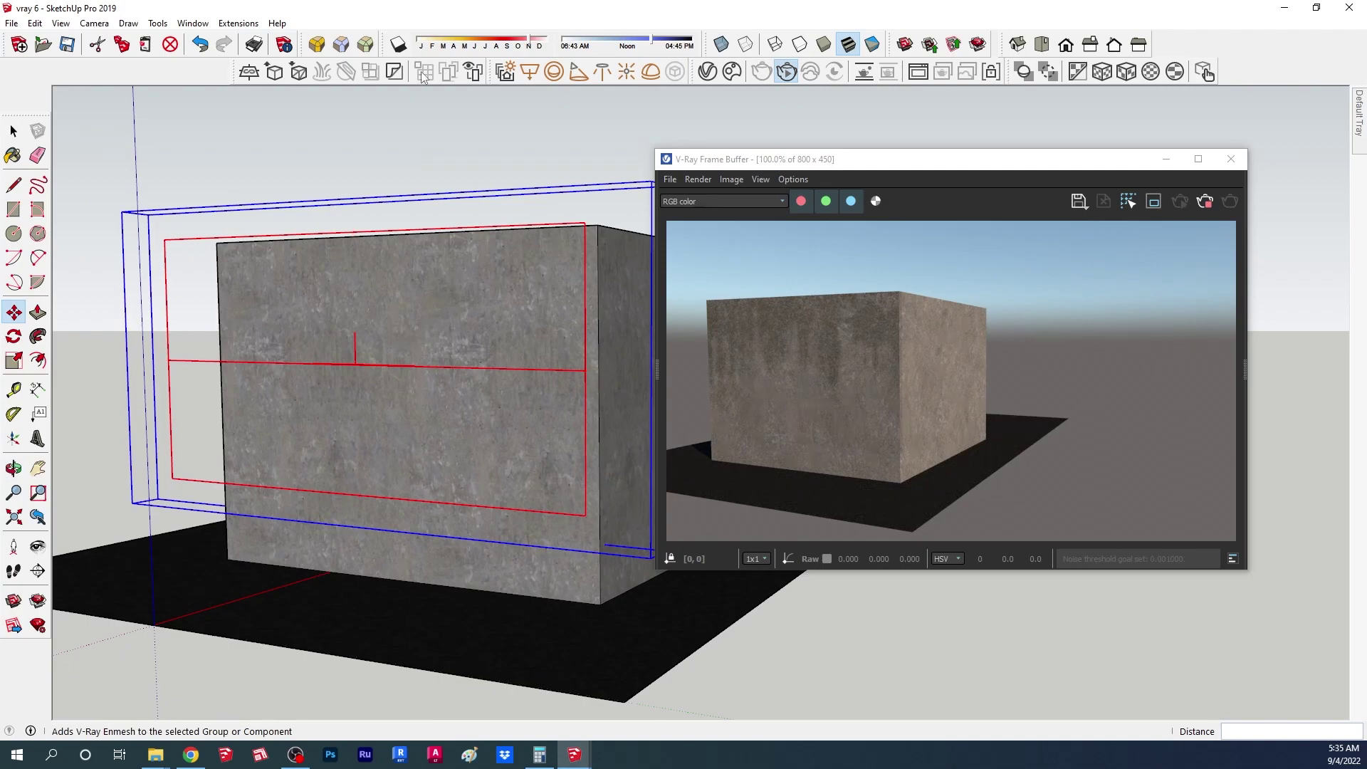
Step: Import the Manhole Square 003 decal from Cosmos and place it on the ground beside the block
left_click(733, 72)
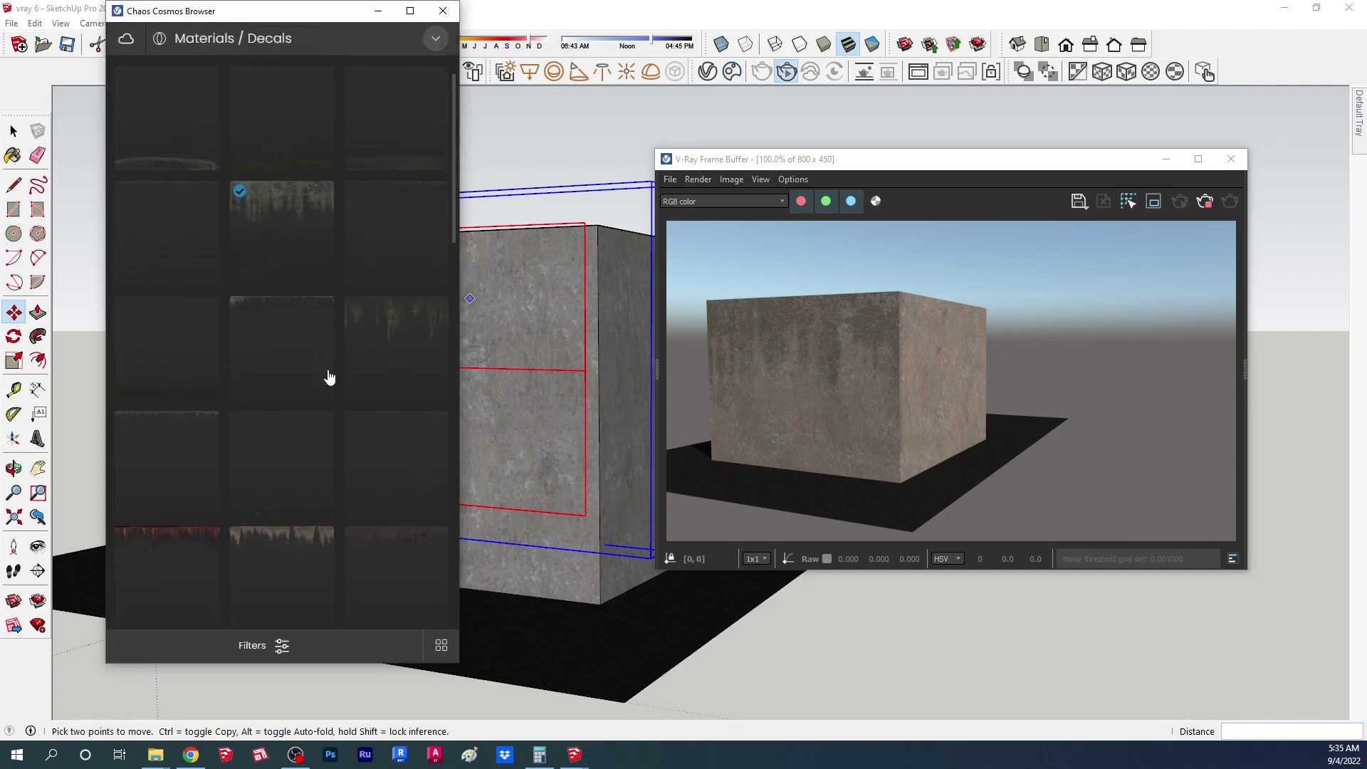
scroll(391, 164, "down", 2)
scroll(385, 171, "down", 10)
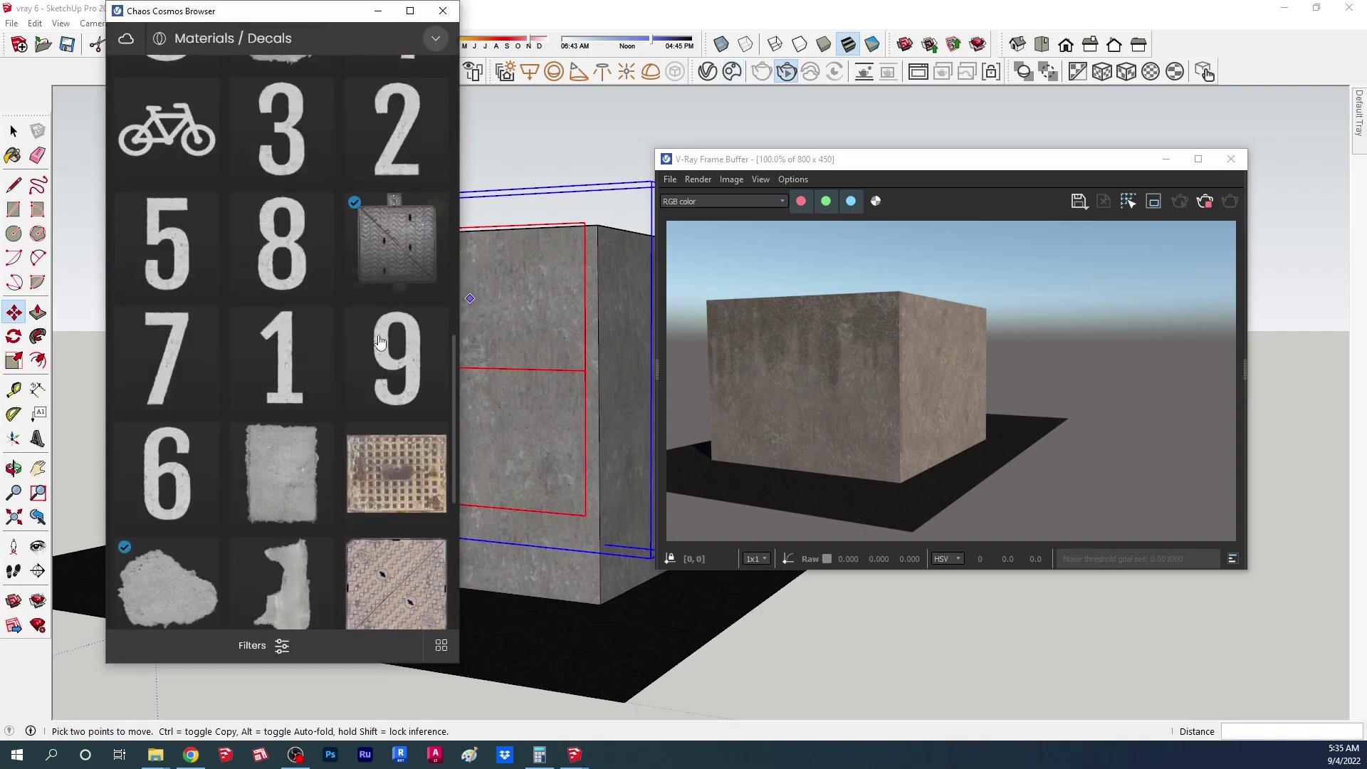
scroll(451, 259, "up", 2)
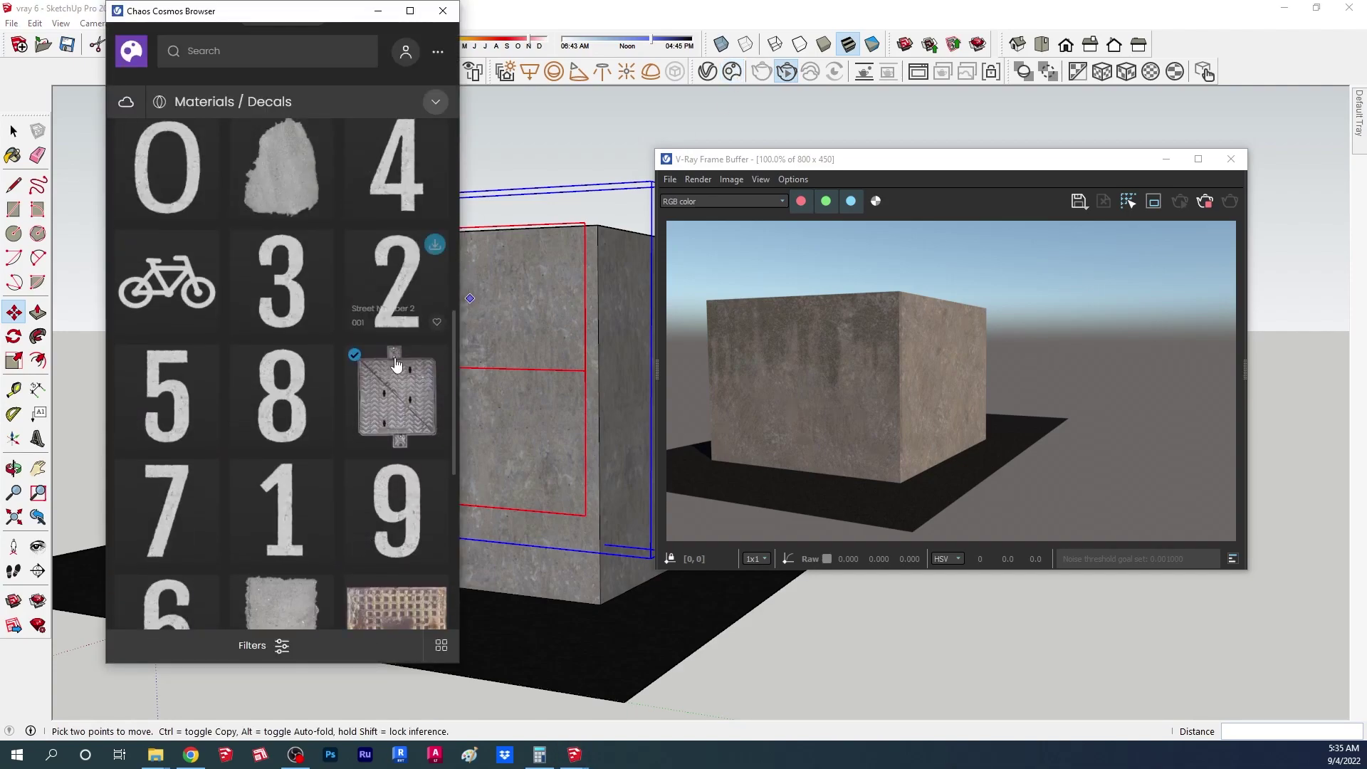
left_click(442, 372)
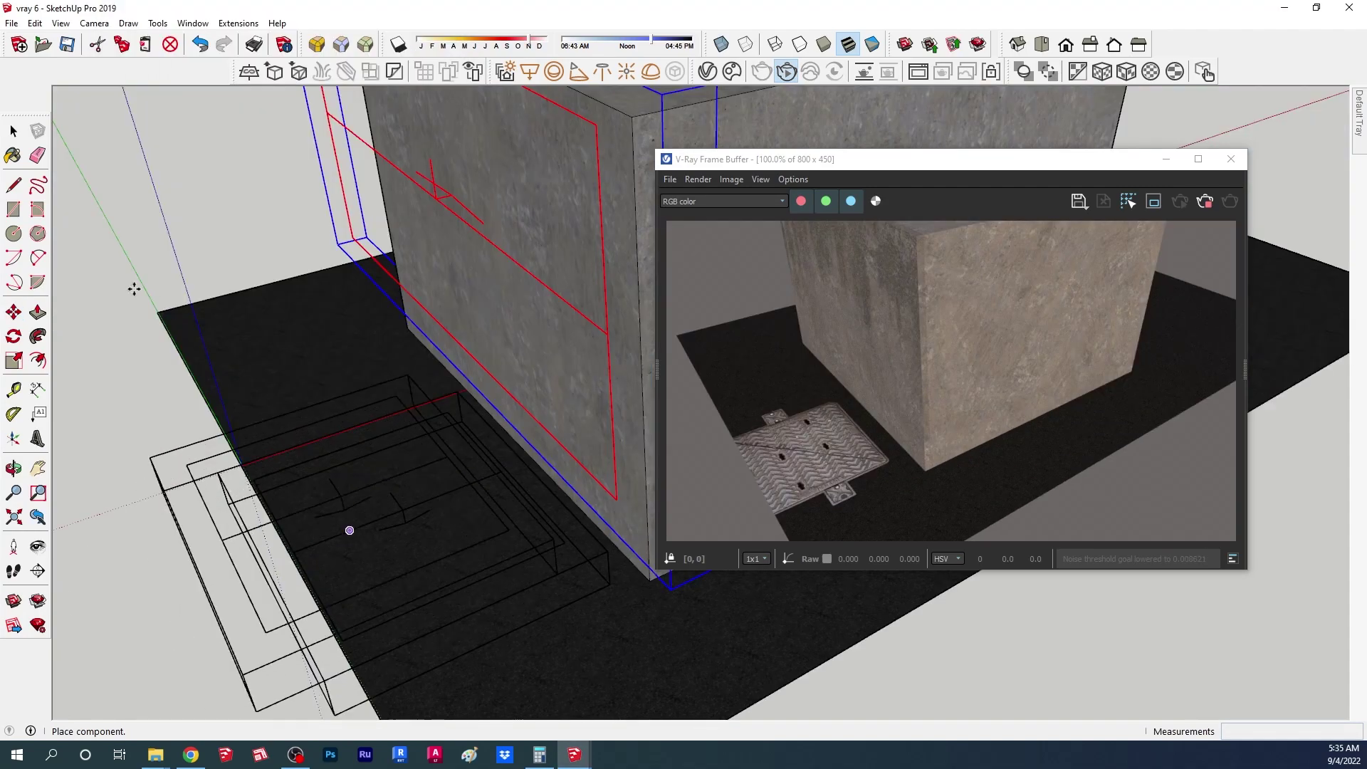
left_click(13, 131)
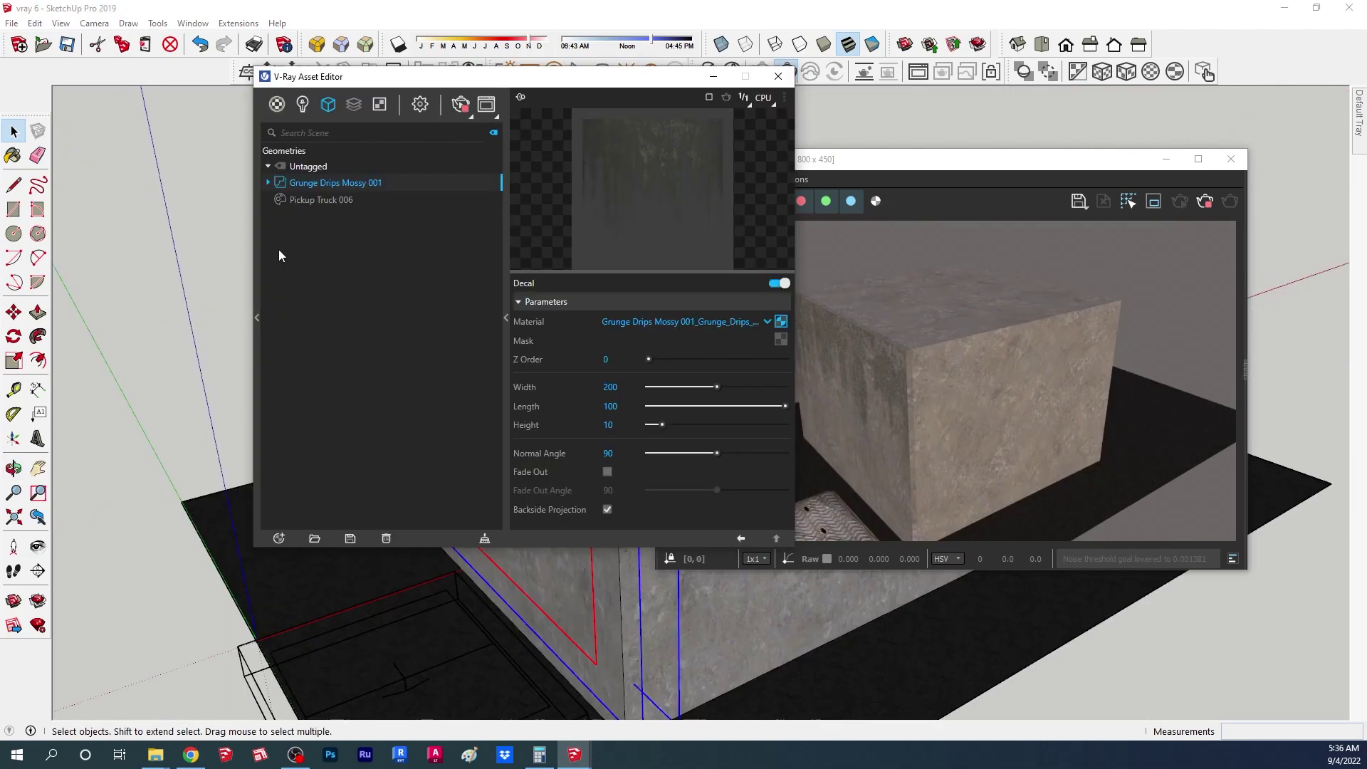
Step: Put the Grunge Drips Mossy 001 decal on a new tag, Tag1
right_click(314, 185)
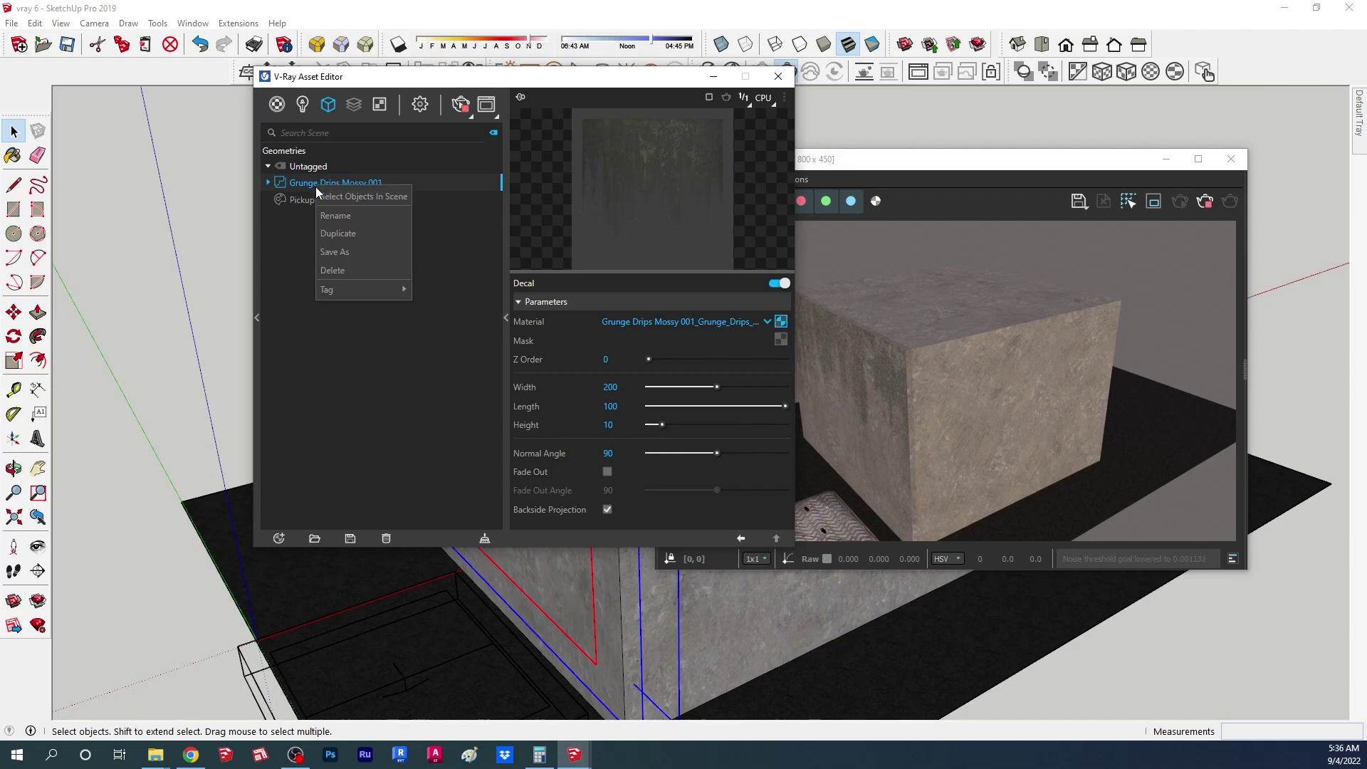
mouse_move(371, 290)
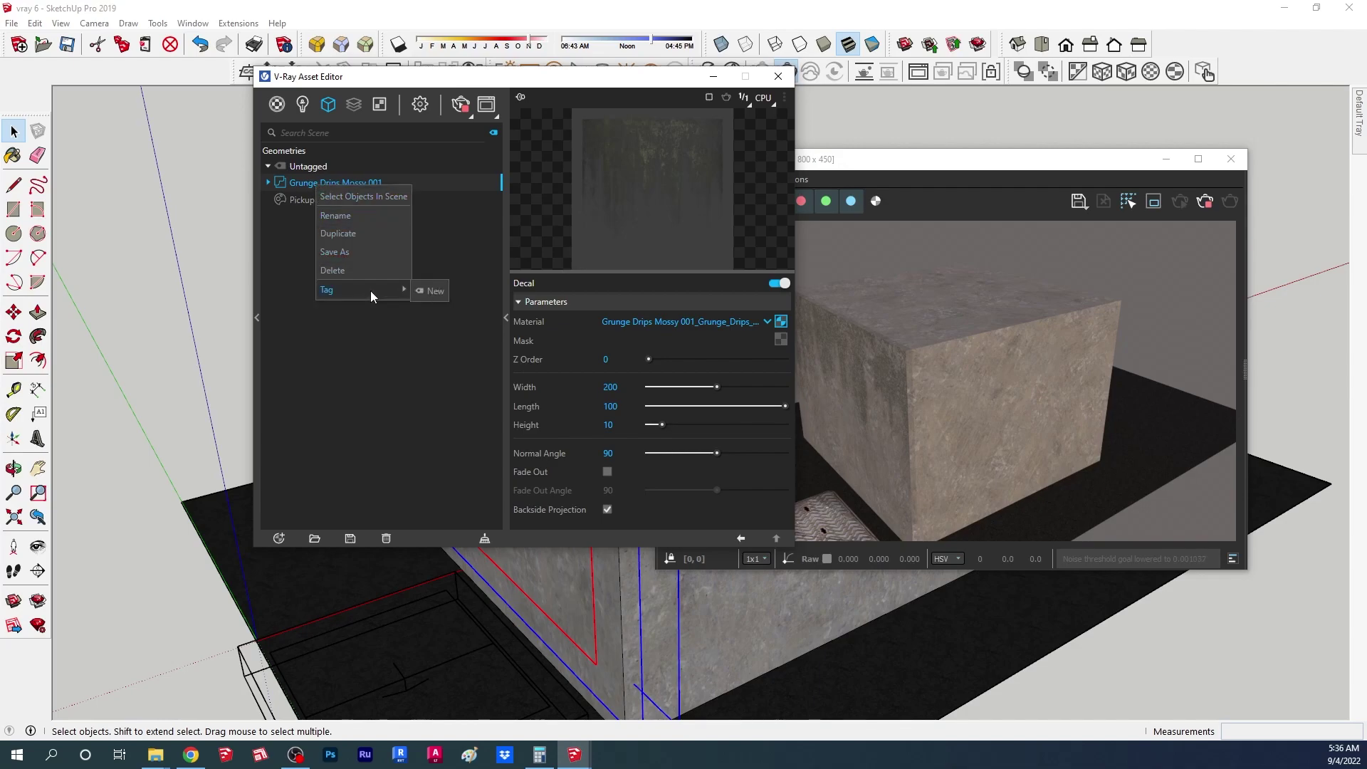
left_click(431, 291)
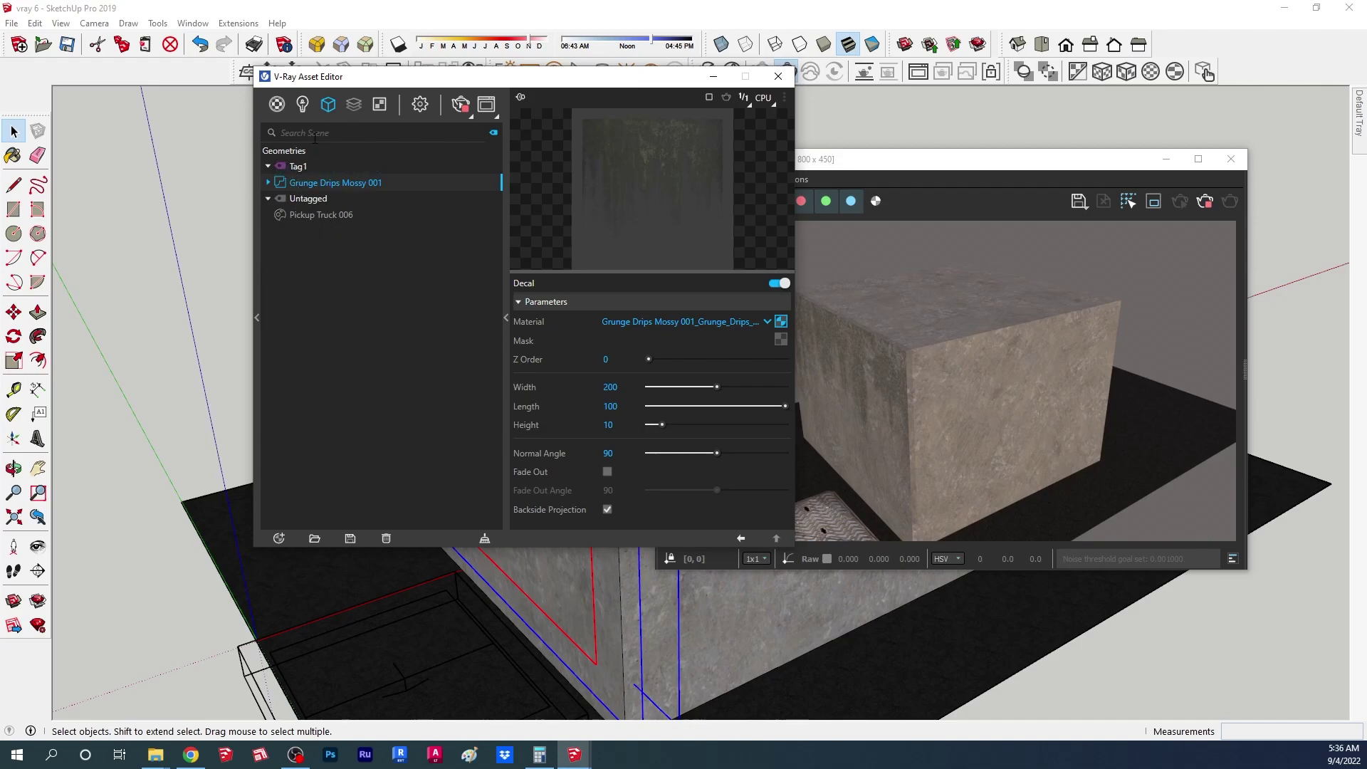
Step: Show the Lights list, then the Materials list, in the Asset Editor
left_click(356, 107)
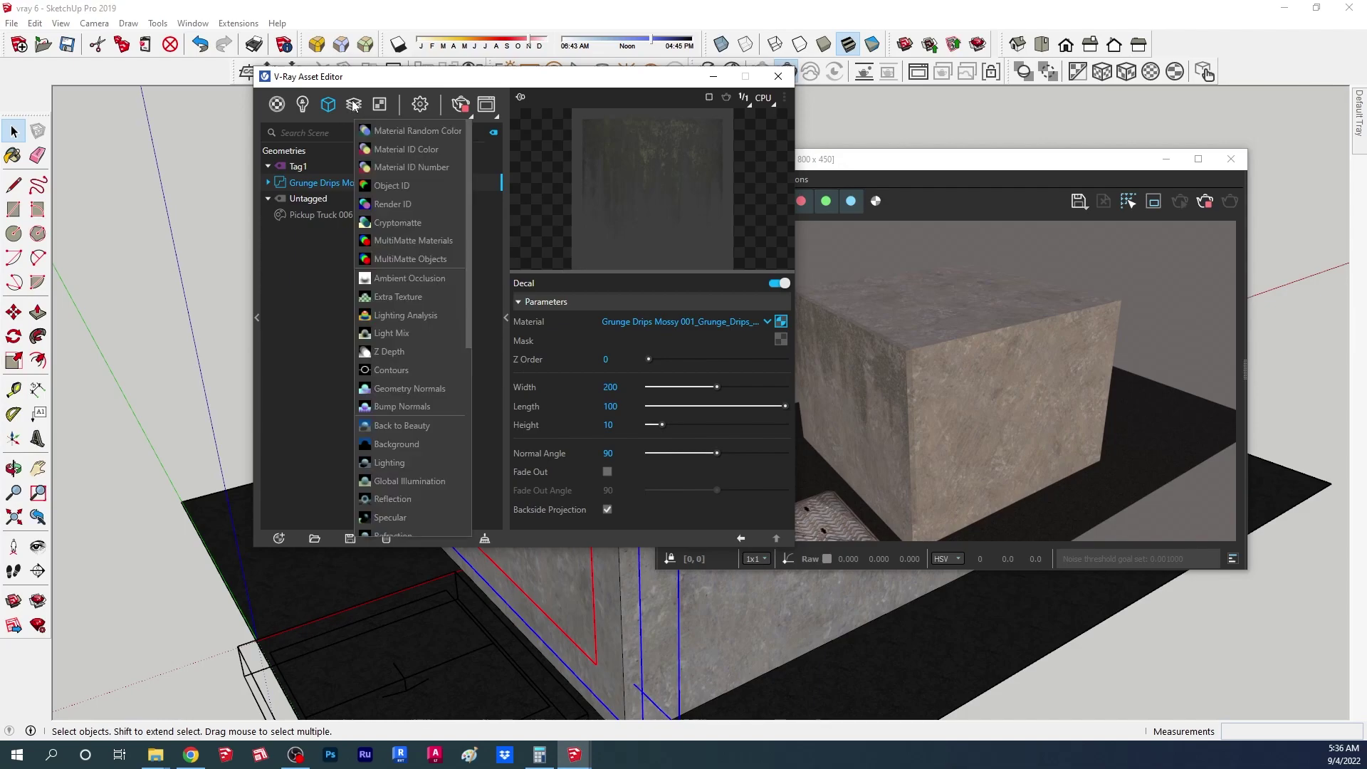
left_click(312, 107)
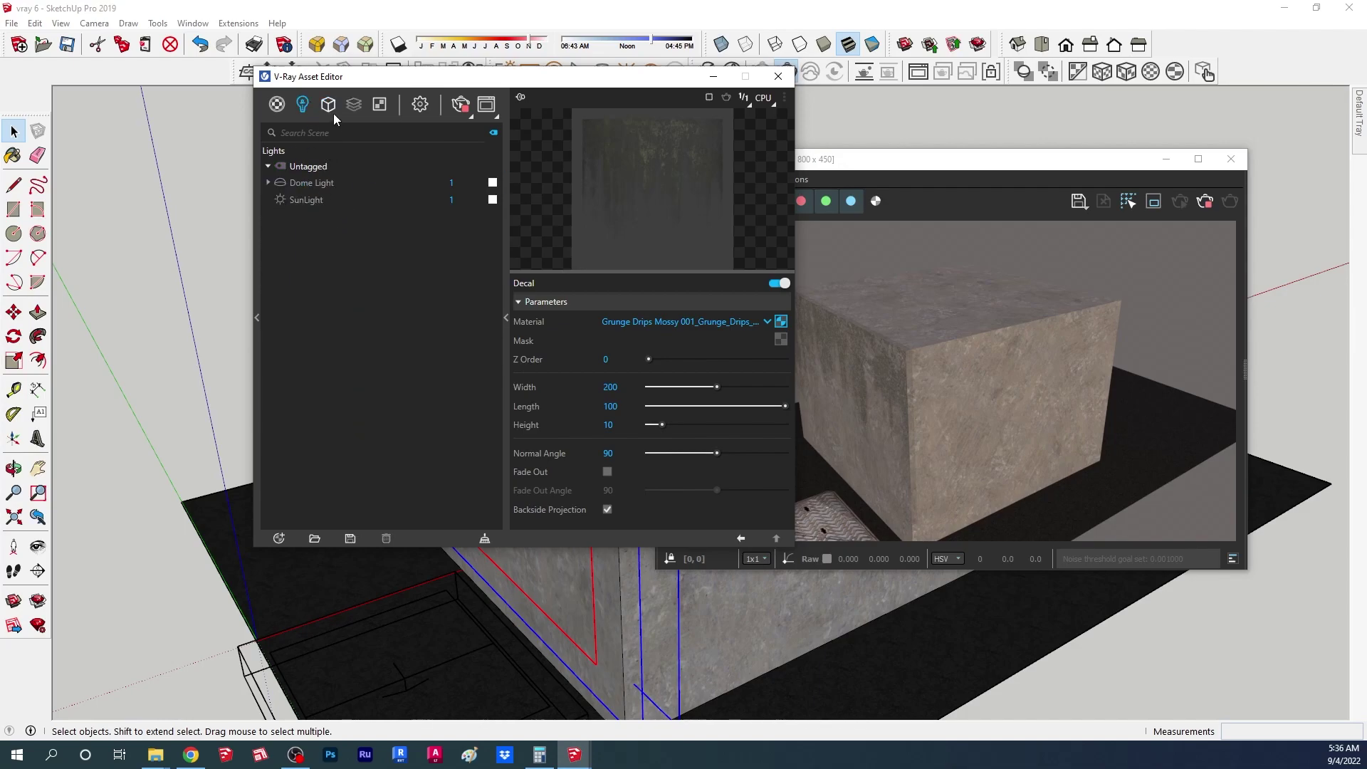
left_click(281, 104)
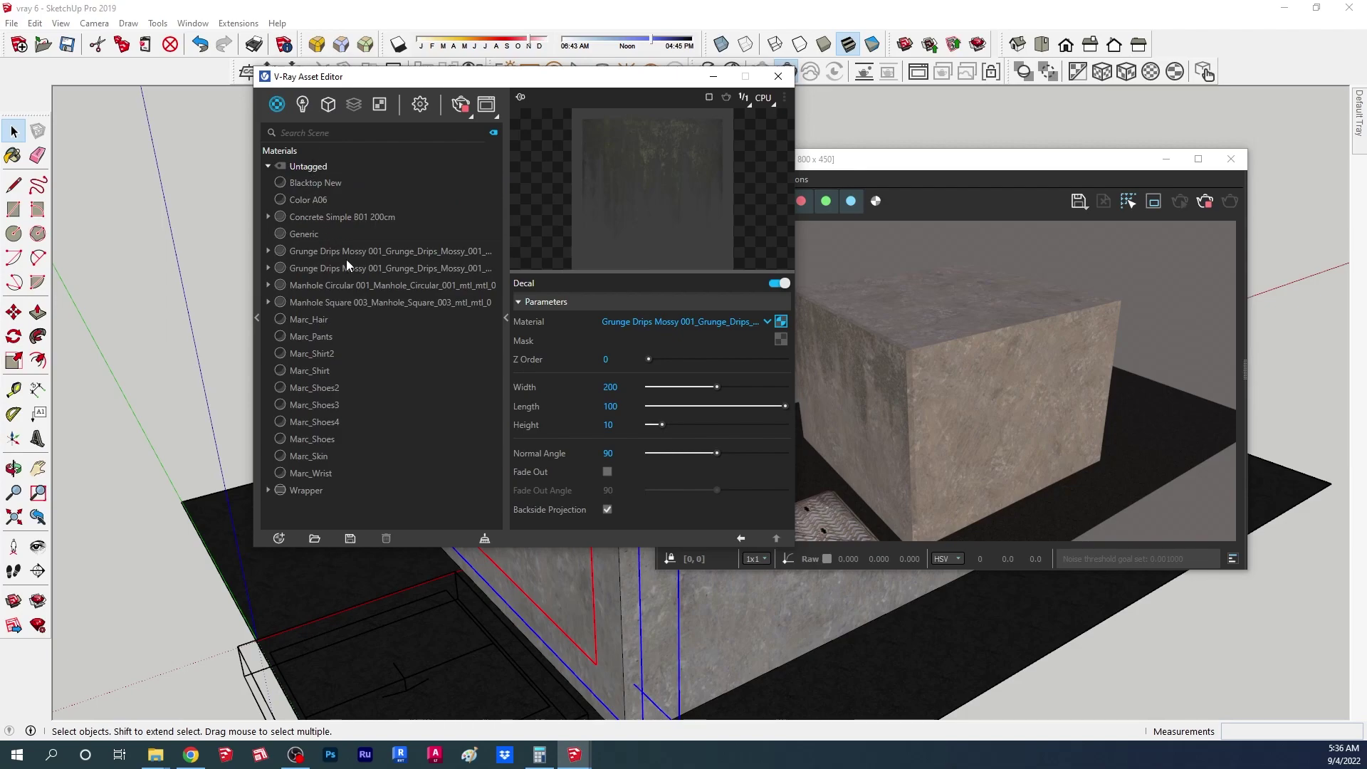
Step: Tag the Generic material as Tag1, then collapse the Tag1 and Untagged material groups
left_click(301, 232)
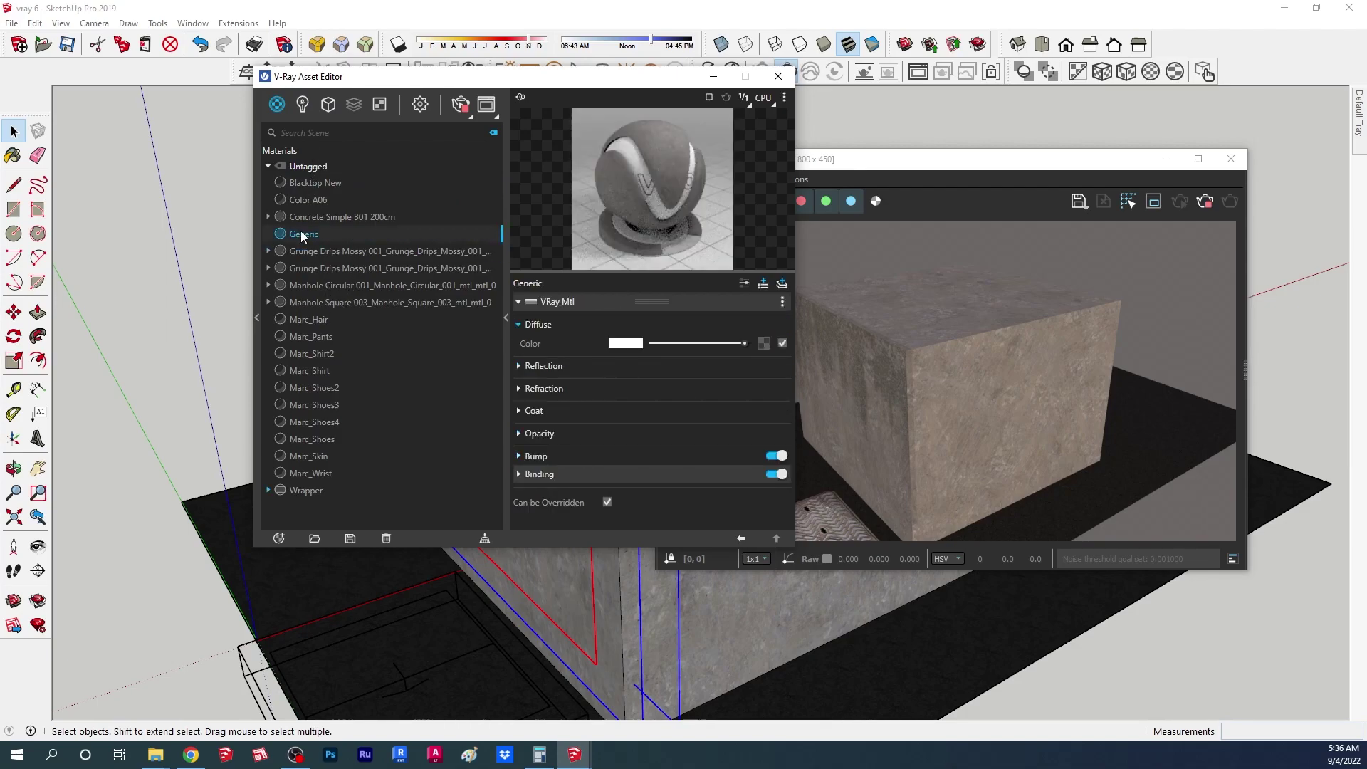
right_click(301, 232)
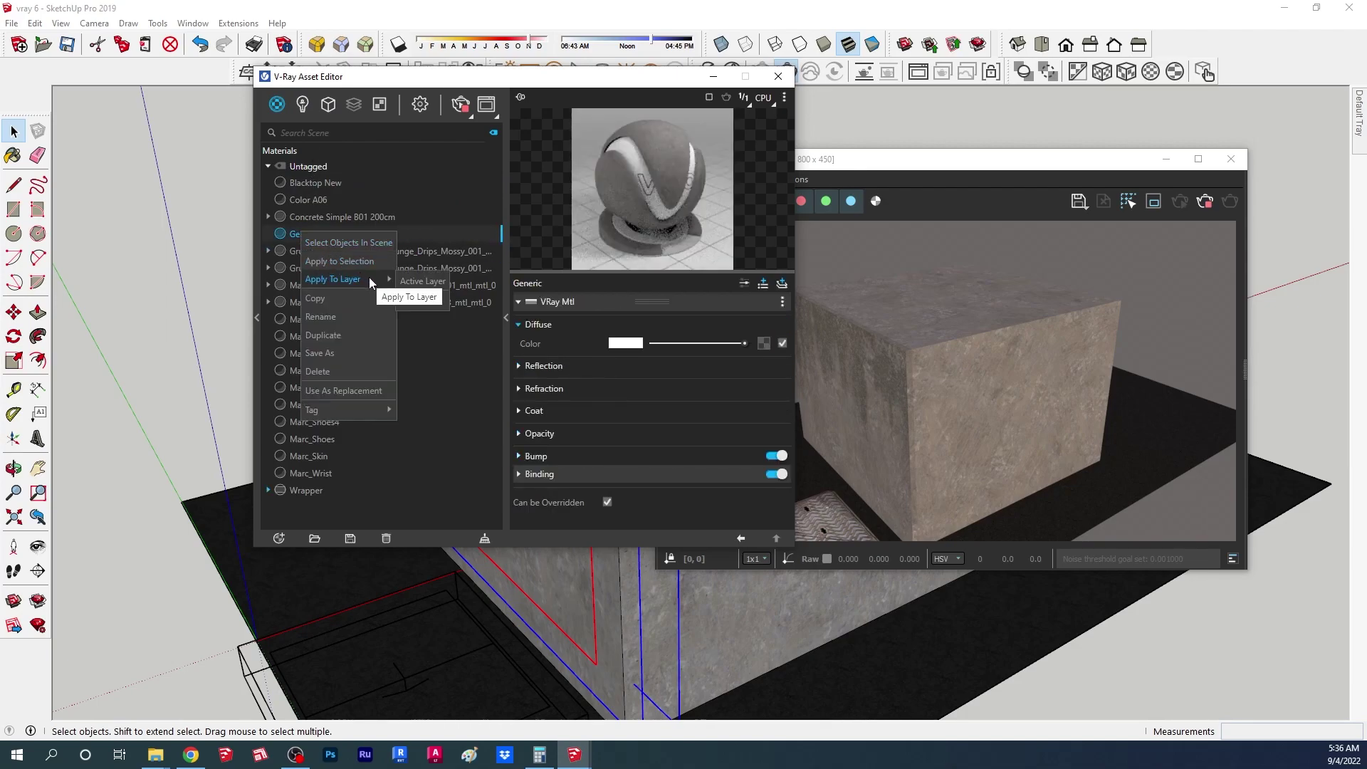
mouse_move(360, 410)
left_click(420, 431)
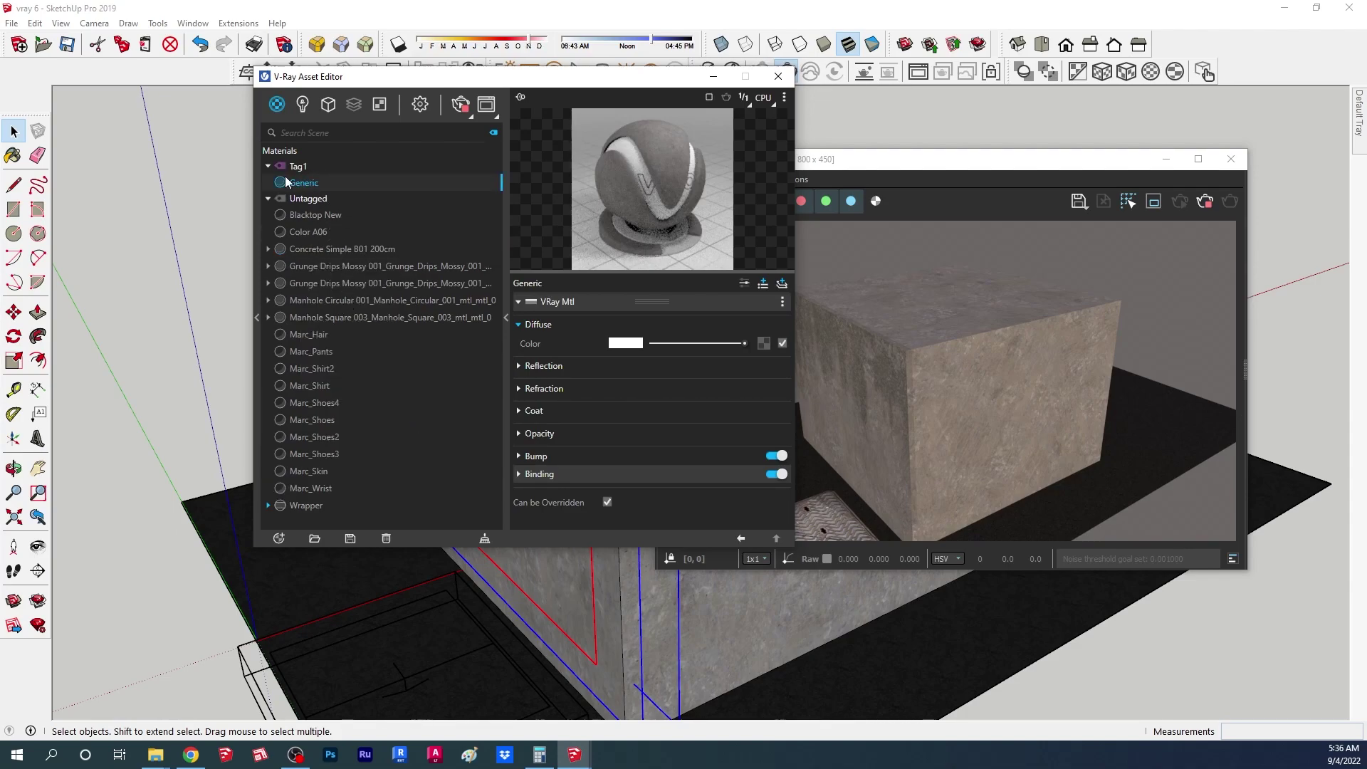
left_click(269, 166)
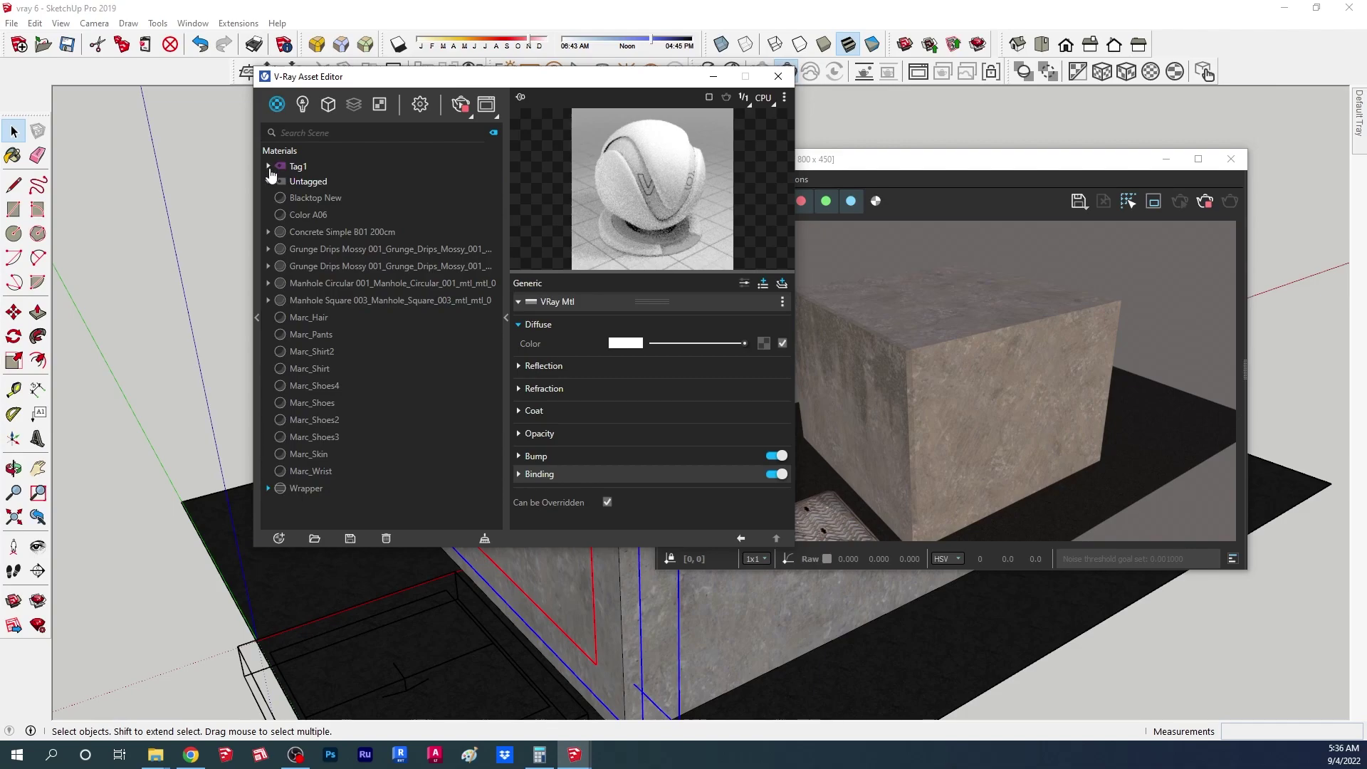
left_click(270, 182)
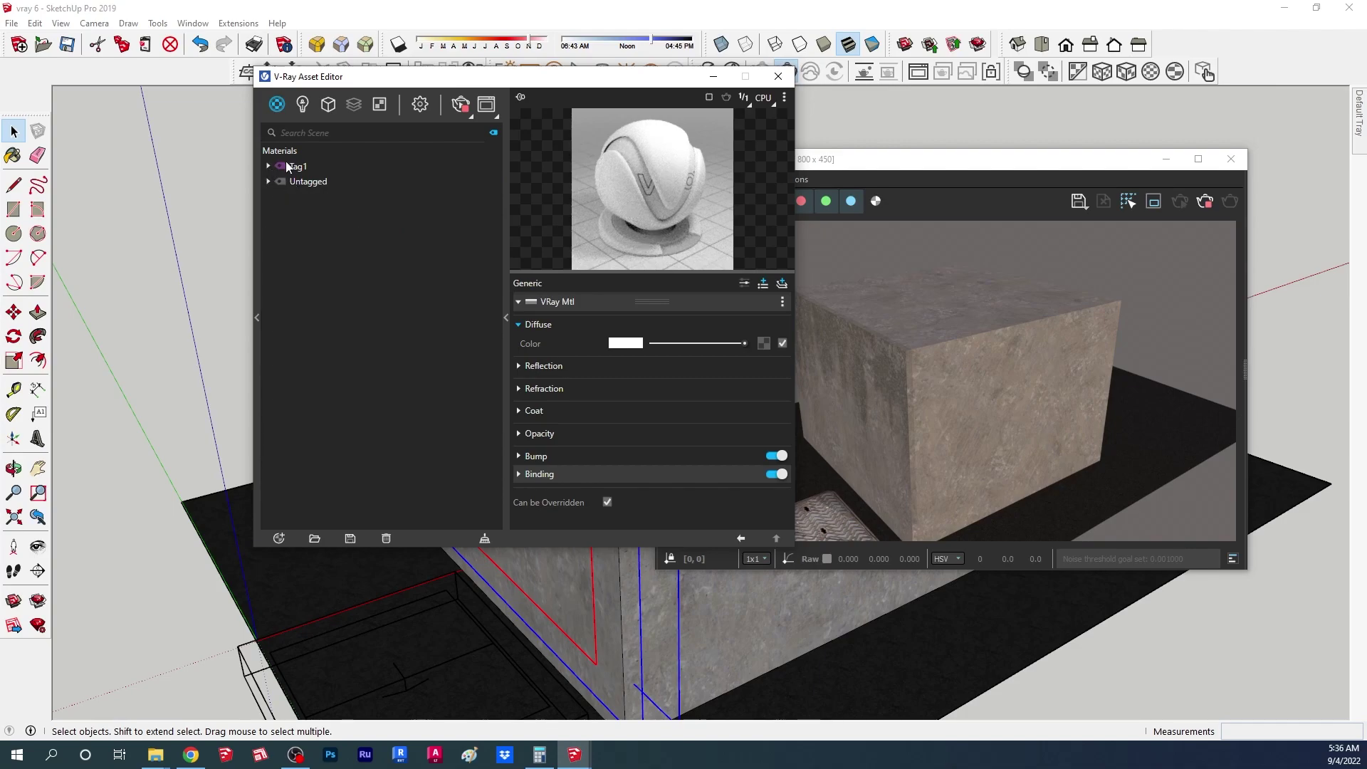